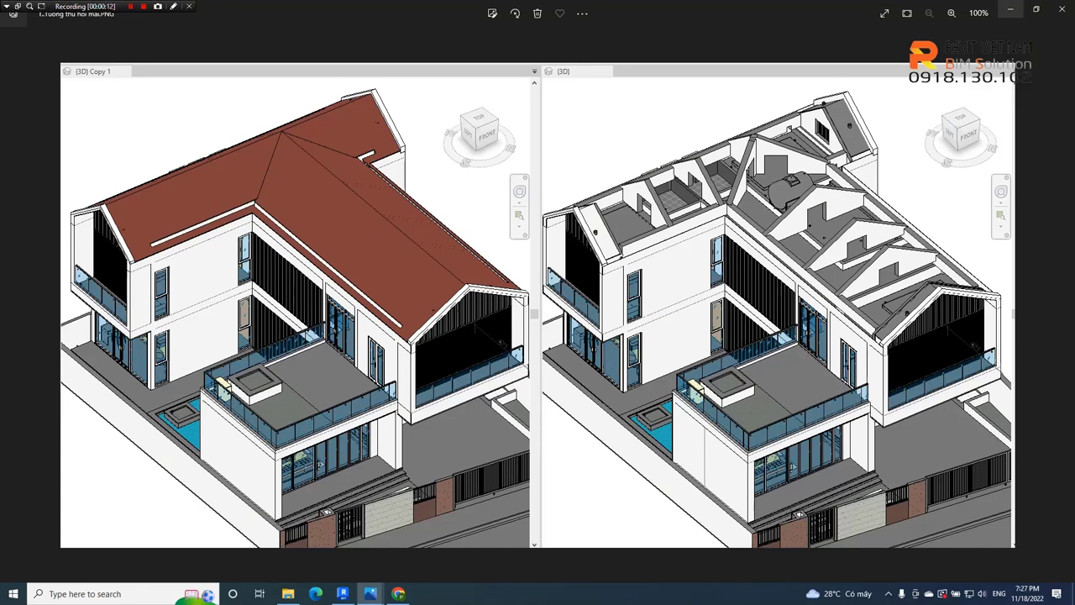
Switch from the Photos reference image back to the Revit Mái roof plan and nudge the view.
{"action": "key", "text": "alt+Tab"}
{"action": "middle_click_drag", "start_coordinate": [115, 508], "coordinate": [133, 539]}
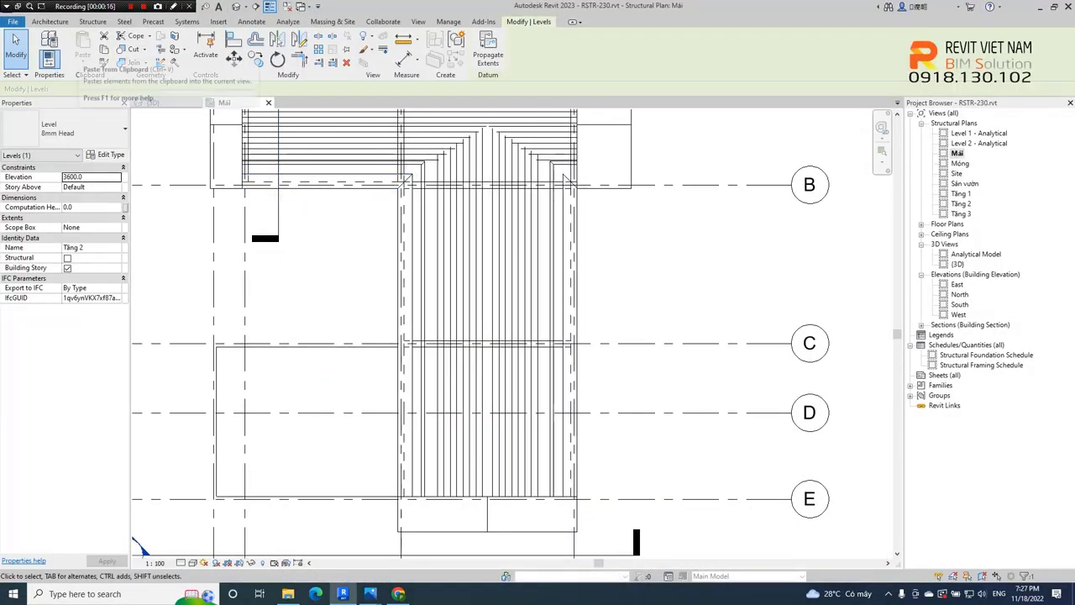
Start placing an architectural wall from the Architecture tab's Wall menu.
{"action": "key", "text": "alt+a"}
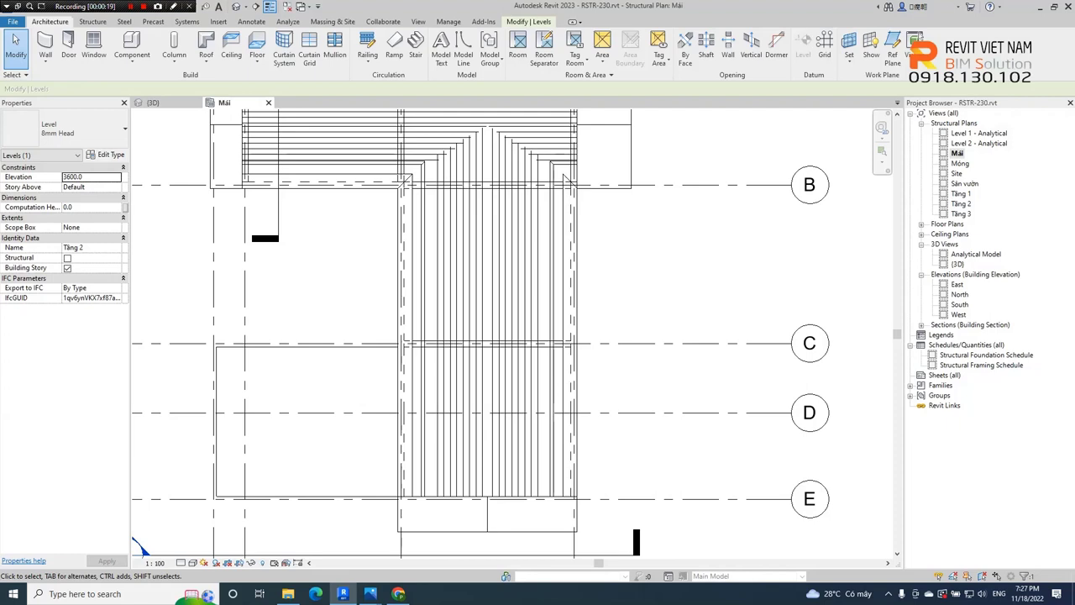
{"action": "key", "text": "Down"}
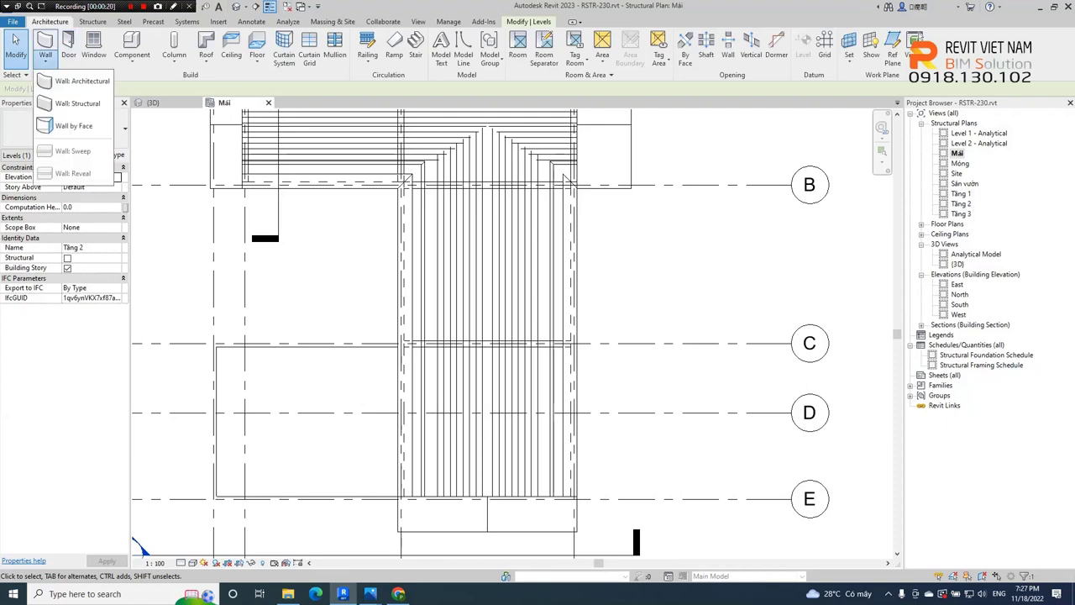
{"action": "key", "text": "Escape"}
{"action": "key", "text": "Down"}
{"action": "key", "text": "Down"}
{"action": "key", "text": "Down"}
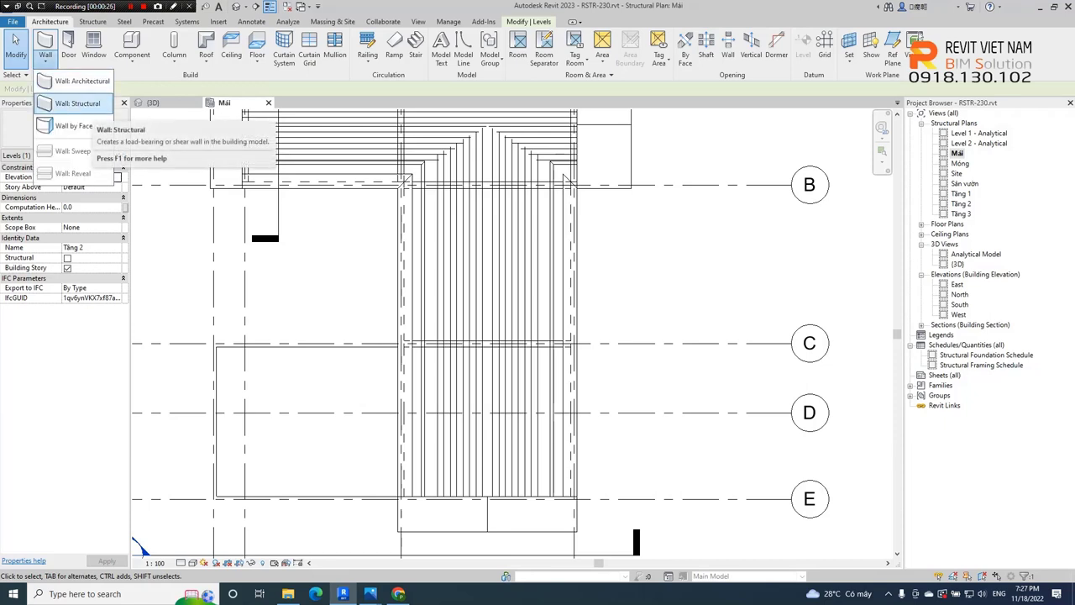
{"action": "key", "text": "Up"}
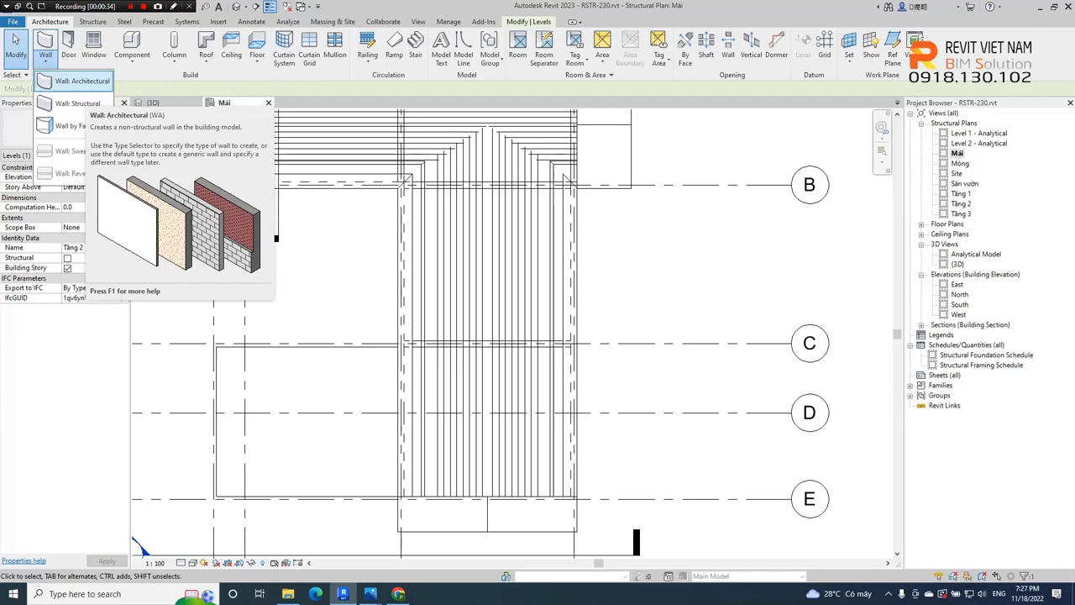
{"action": "key", "text": "Return"}
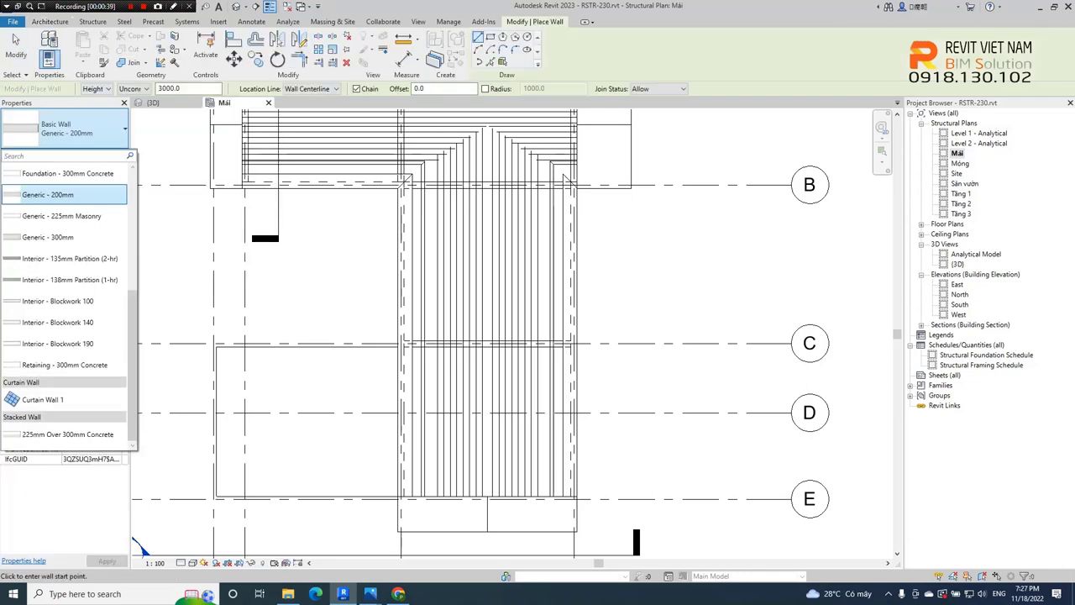
Open Type Properties for the Generic - 200mm wall type.
{"action": "scroll", "coordinate": [66, 302], "scroll_direction": "up", "scroll_amount": 1}
{"action": "scroll", "coordinate": [66, 302], "scroll_direction": "up", "scroll_amount": 1}
{"action": "scroll", "coordinate": [65, 303], "scroll_direction": "down", "scroll_amount": 2}
{"action": "scroll", "coordinate": [66, 302], "scroll_direction": "up", "scroll_amount": 1}
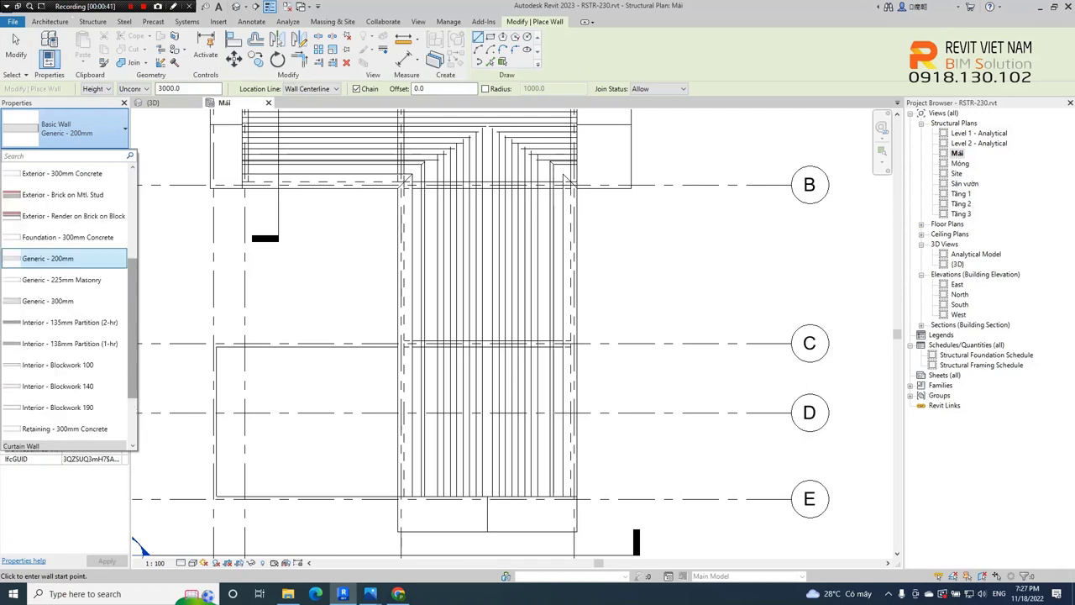
{"action": "scroll", "coordinate": [66, 303], "scroll_direction": "up", "scroll_amount": 2}
{"action": "scroll", "coordinate": [65, 302], "scroll_direction": "down", "scroll_amount": 2}
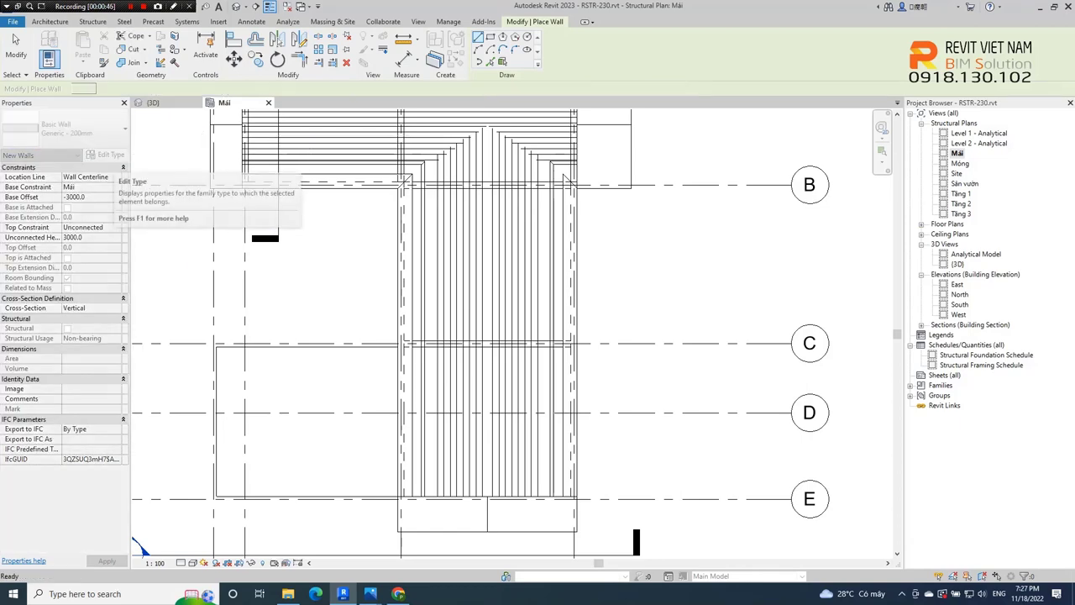
{"action": "left_click", "coordinate": [106, 154]}
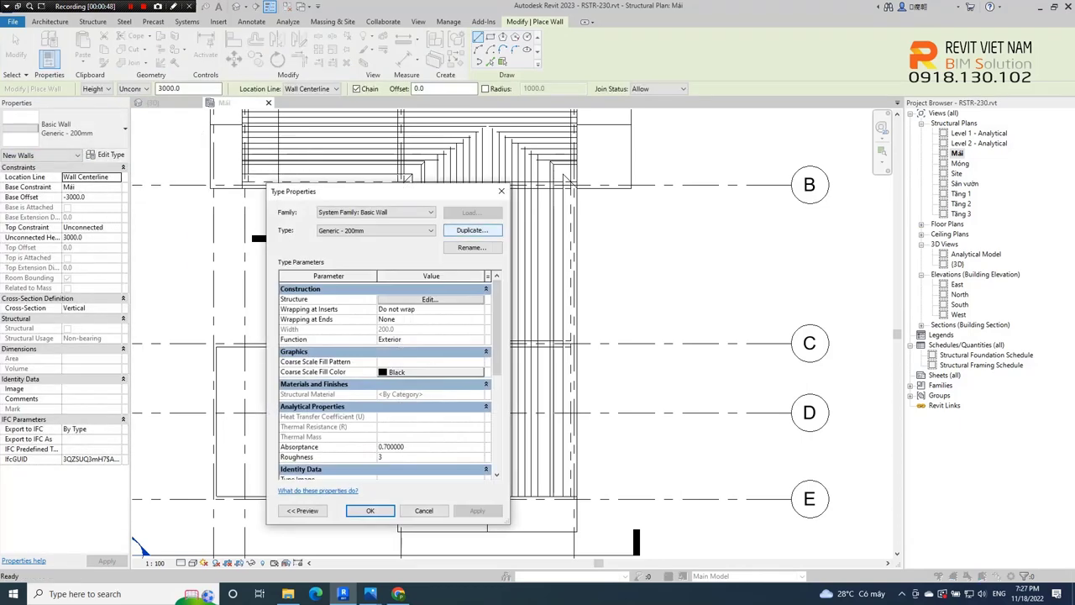
Duplicate Generic - 200mm as 'Generic - 250mm' and open its Structure layer editor.
{"action": "left_click", "coordinate": [472, 230]}
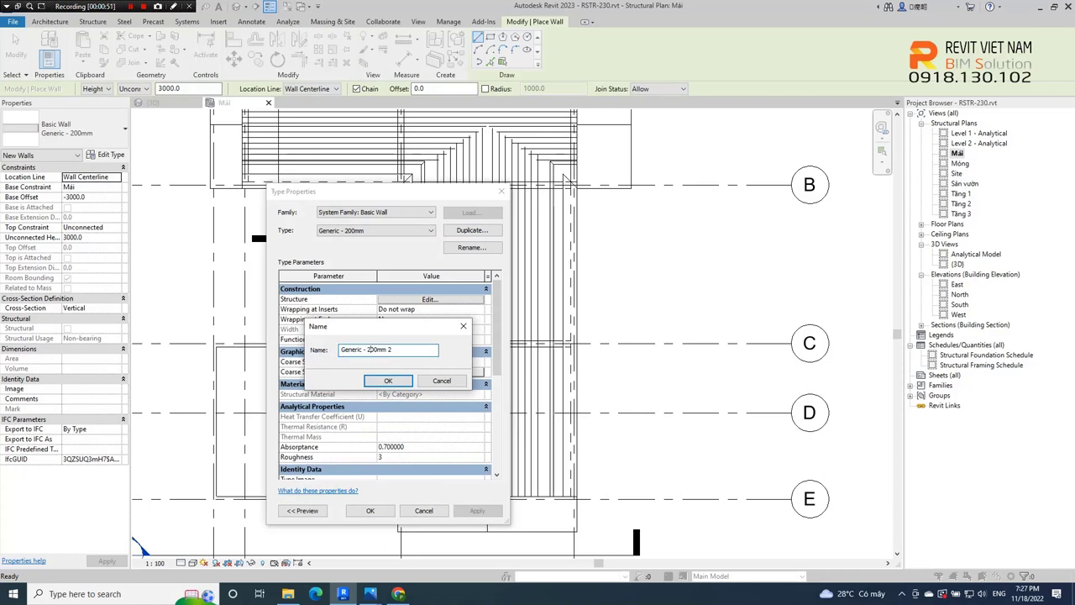
{"action": "left_click_drag", "start_coordinate": [392, 349], "coordinate": [370, 350]}
{"action": "type", "text": "5"}
{"action": "key", "text": "Return"}
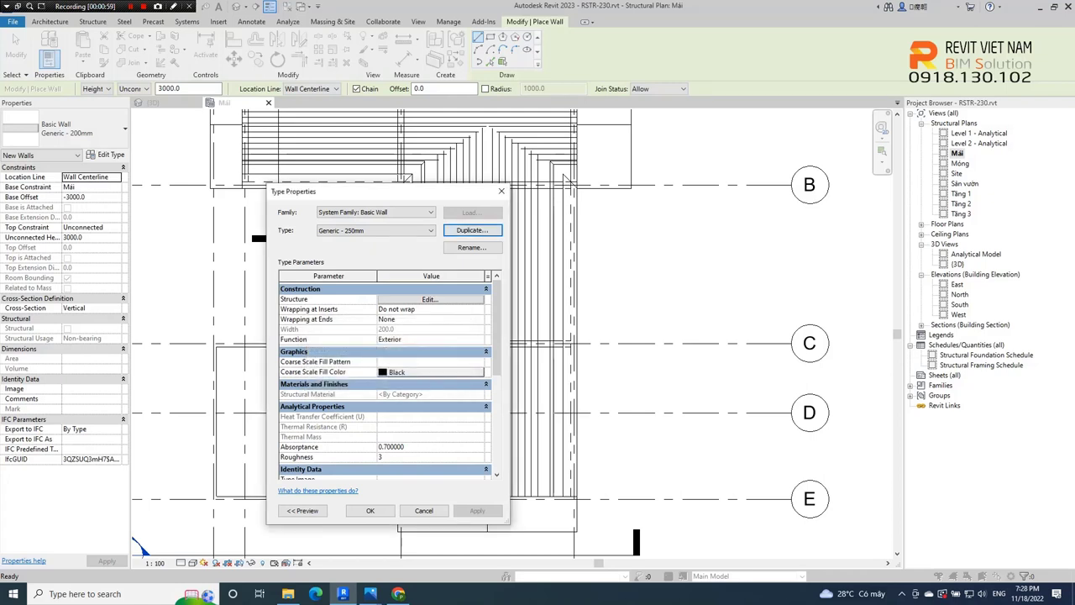
{"action": "left_click", "coordinate": [429, 299]}
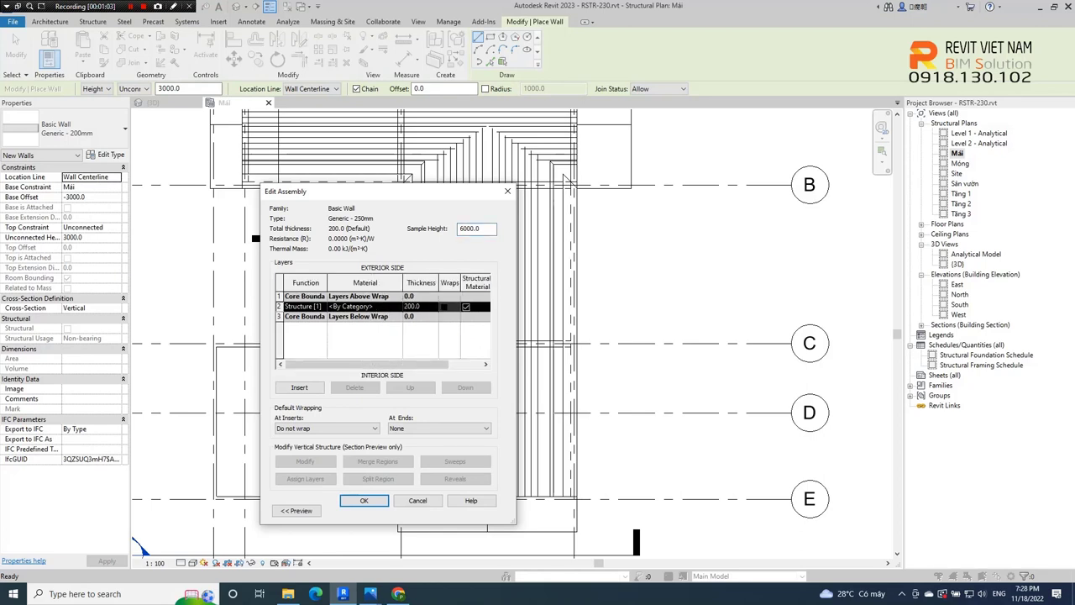
Insert two 0.0-thick layers, moving one above the core boundary and one below it.
{"action": "left_click", "coordinate": [412, 306]}
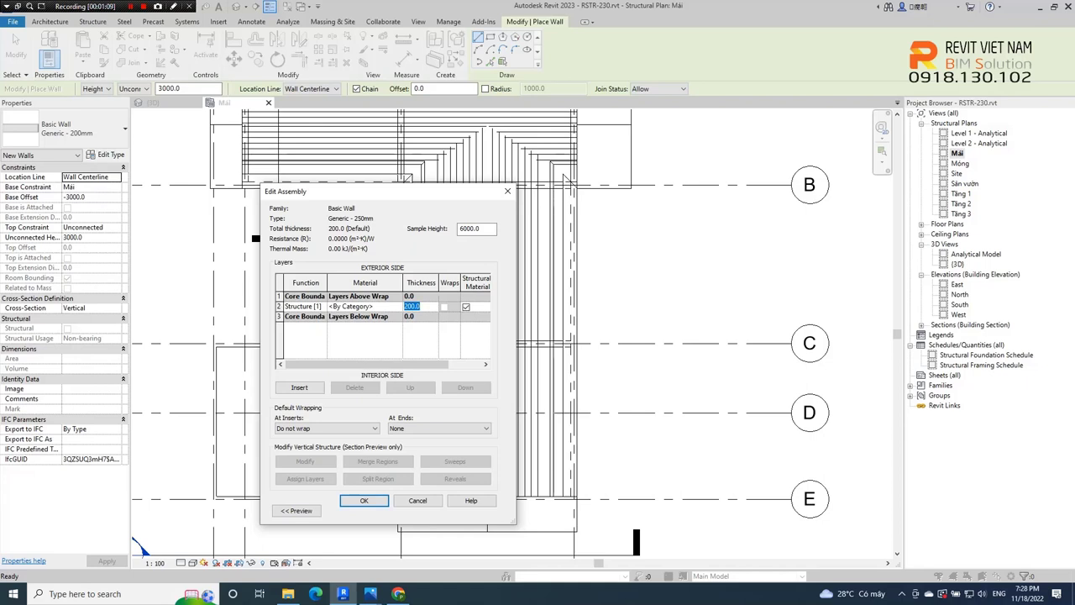
{"action": "left_click", "coordinate": [299, 387]}
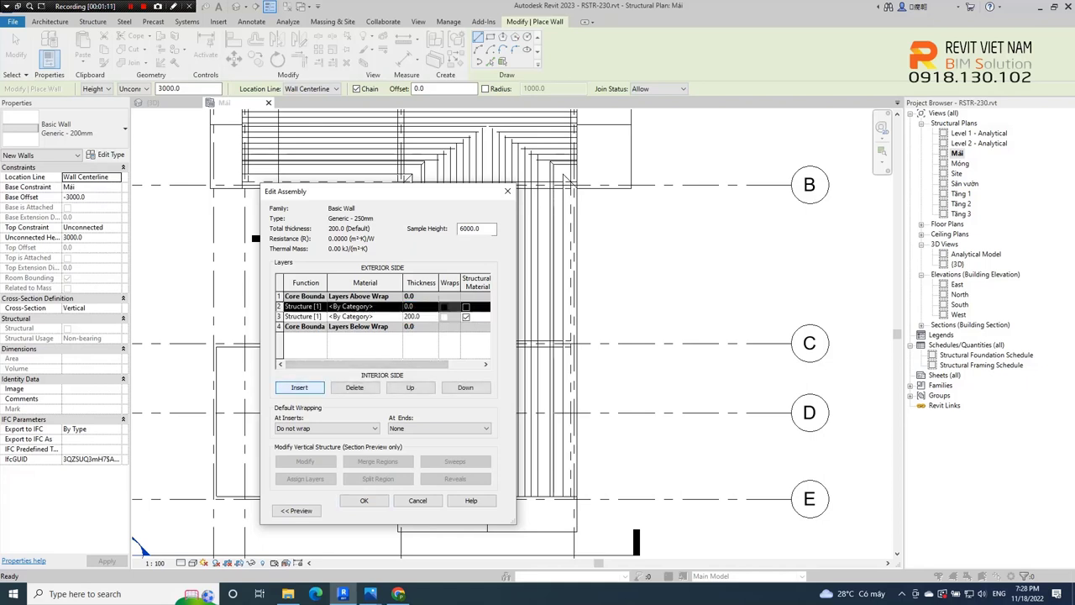
{"action": "left_click", "coordinate": [299, 388]}
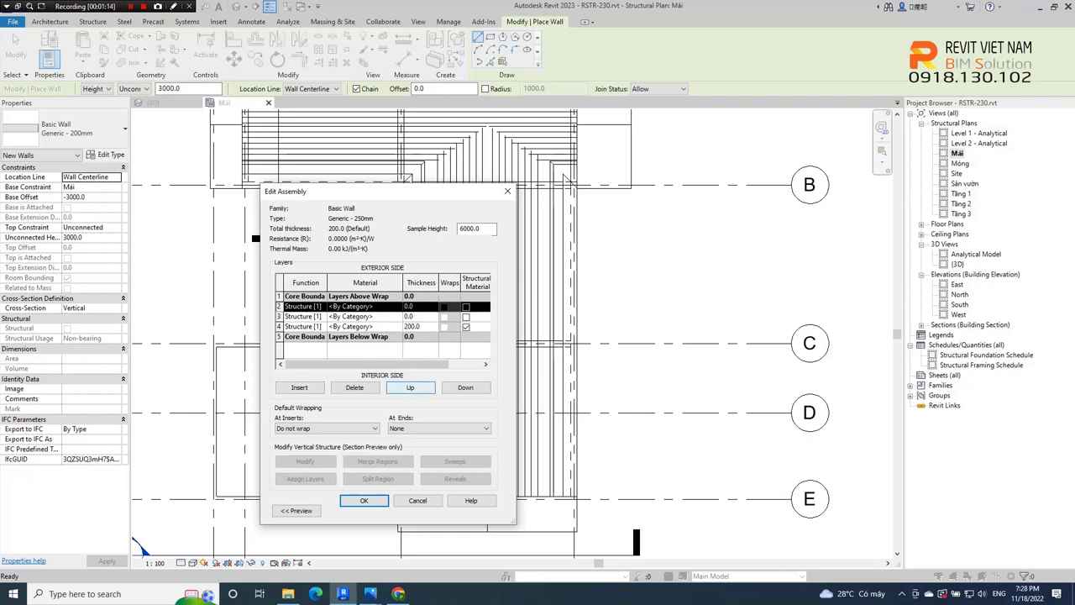
{"action": "left_click", "coordinate": [410, 388]}
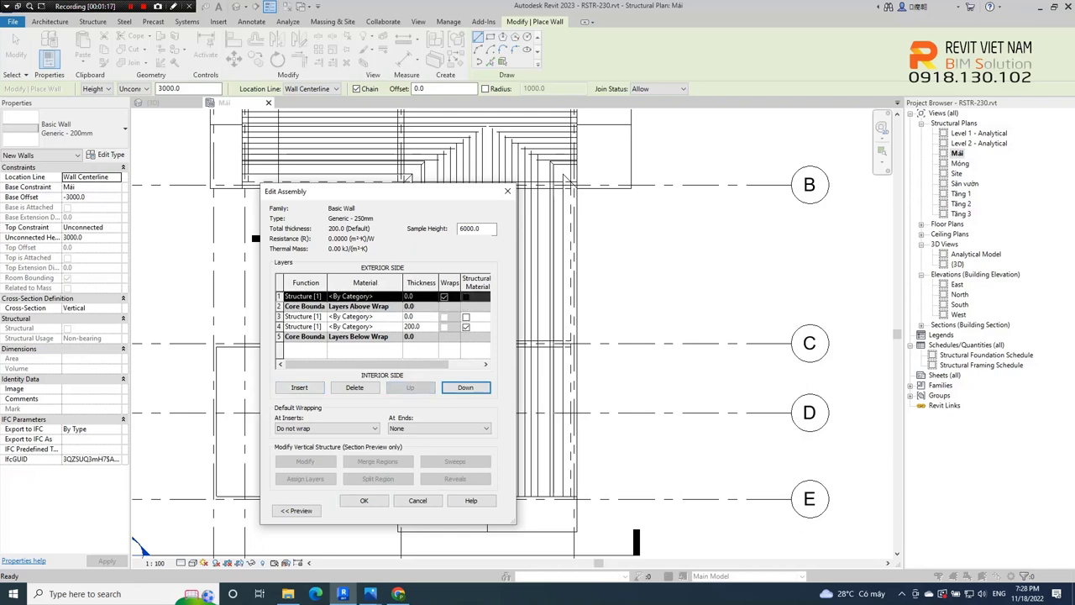
{"action": "left_click", "coordinate": [318, 316]}
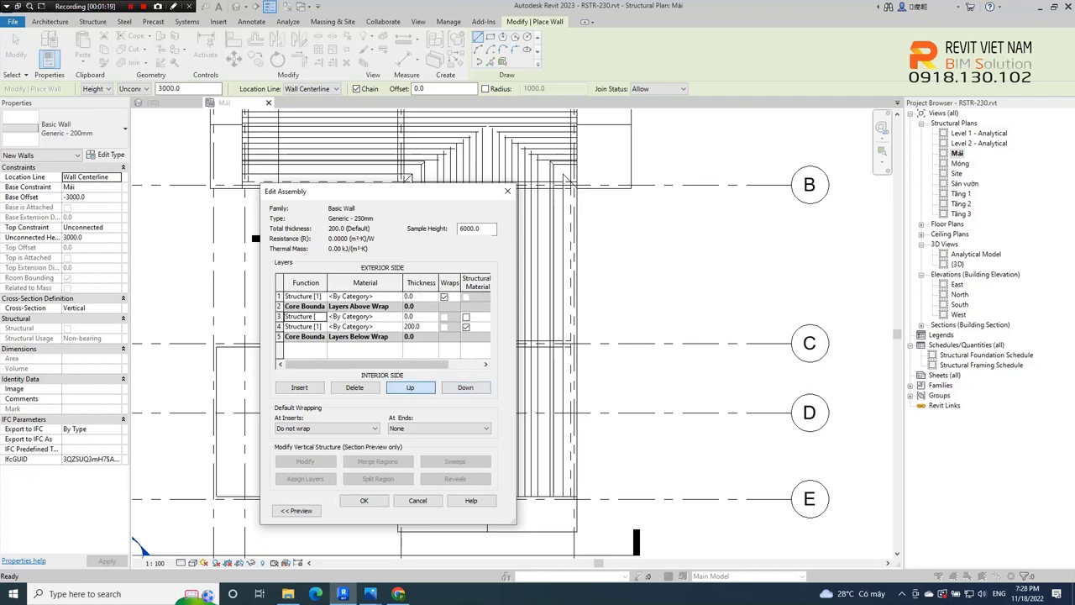
{"action": "left_click", "coordinate": [410, 387]}
{"action": "left_click", "coordinate": [410, 387]}
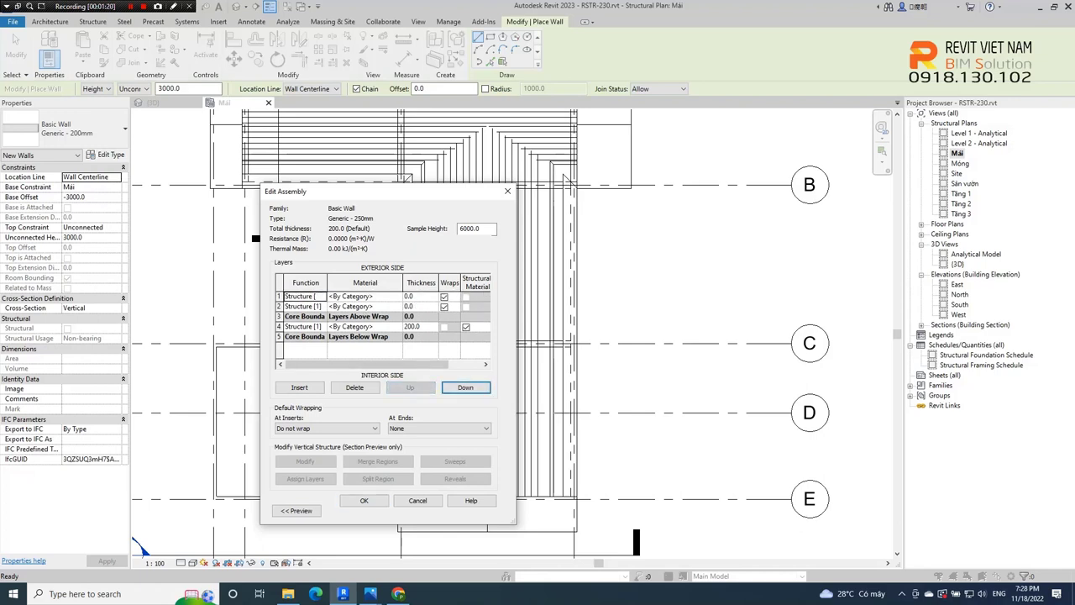
{"action": "left_click", "coordinate": [465, 387]}
{"action": "left_click", "coordinate": [465, 387]}
{"action": "left_click", "coordinate": [465, 388]}
{"action": "left_click", "coordinate": [465, 387]}
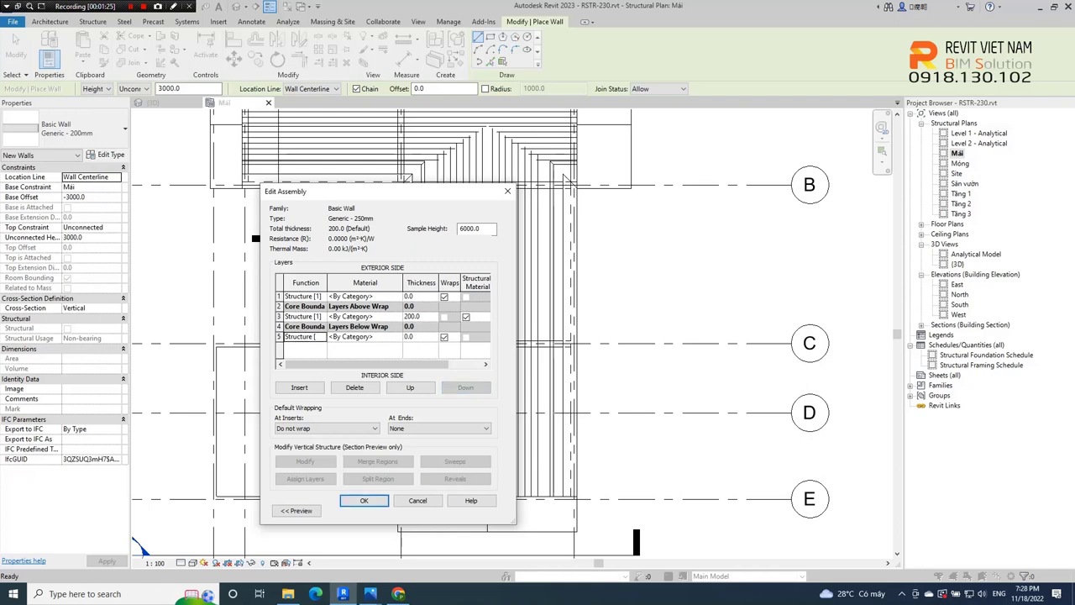
{"action": "left_click", "coordinate": [304, 296]}
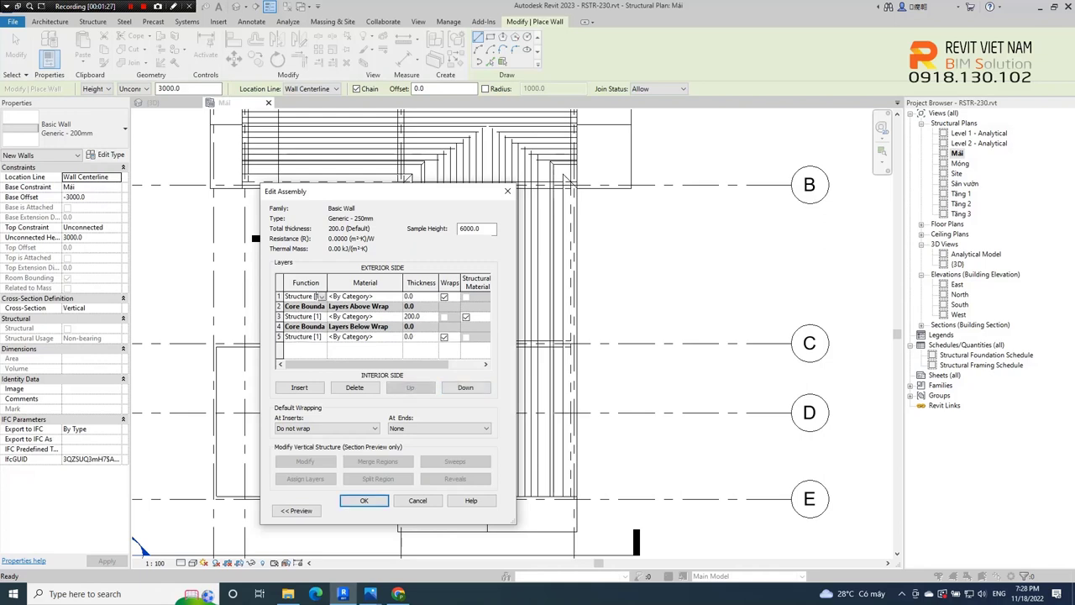
Set the outer layer's function to Finish 1 [4].
{"action": "left_click", "coordinate": [321, 297]}
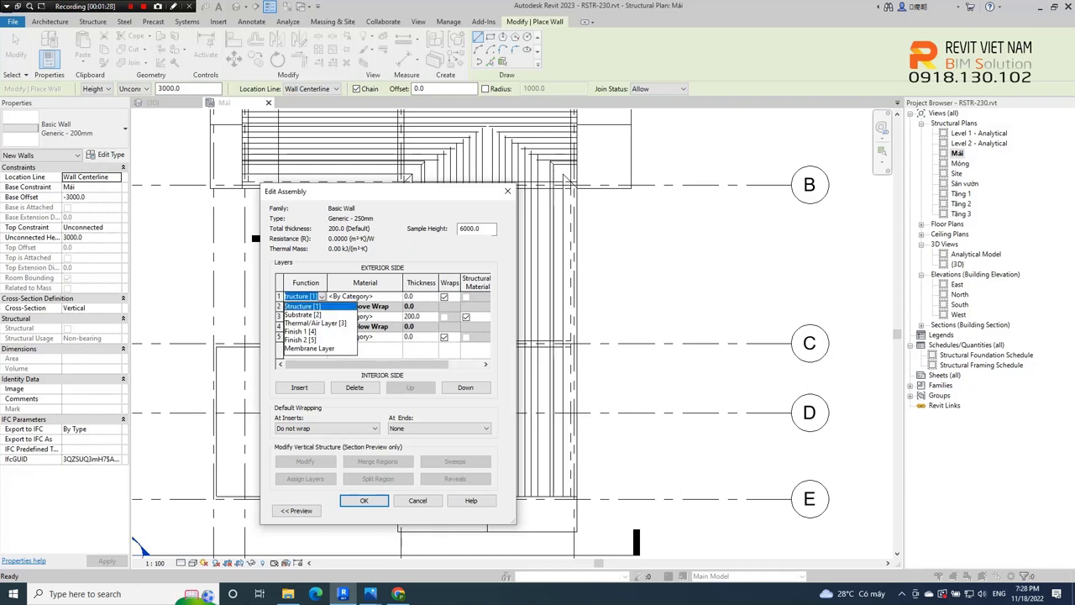
{"action": "left_click", "coordinate": [303, 331]}
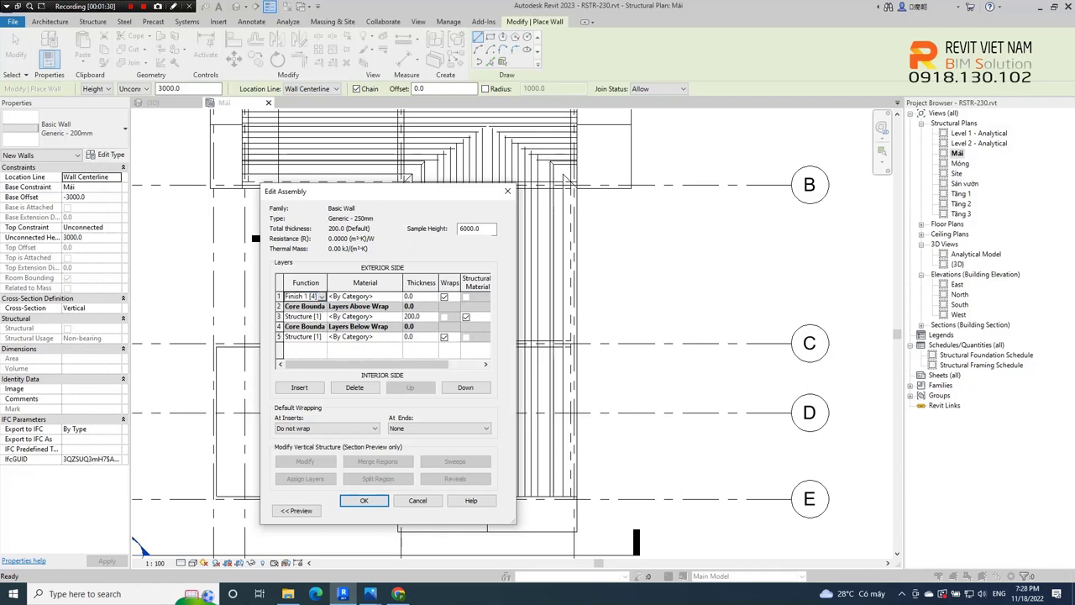
{"action": "left_click", "coordinate": [321, 336]}
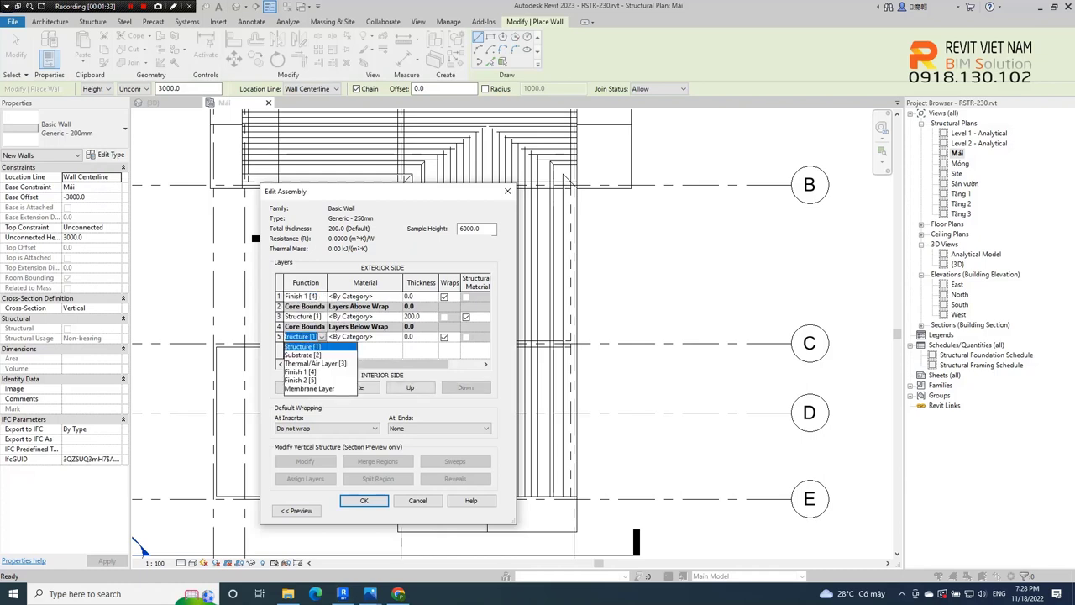
{"action": "key", "text": "Escape"}
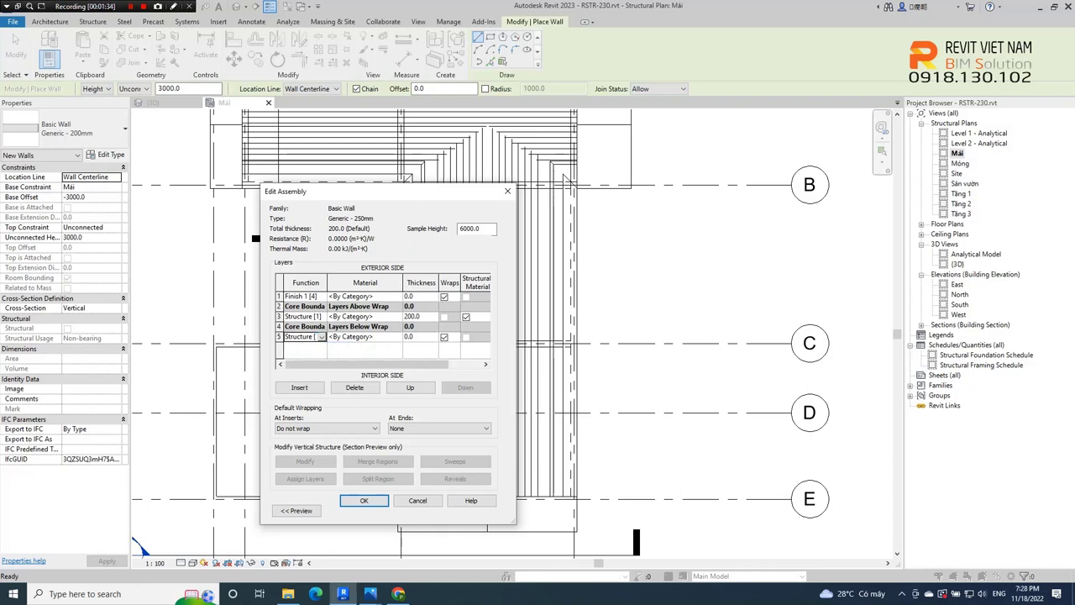
Set thicknesses to 15 mm outer, 220 mm core and 15 mm inner, totalling 250 mm.
{"action": "left_click", "coordinate": [409, 296]}
{"action": "type", "text": "15"}
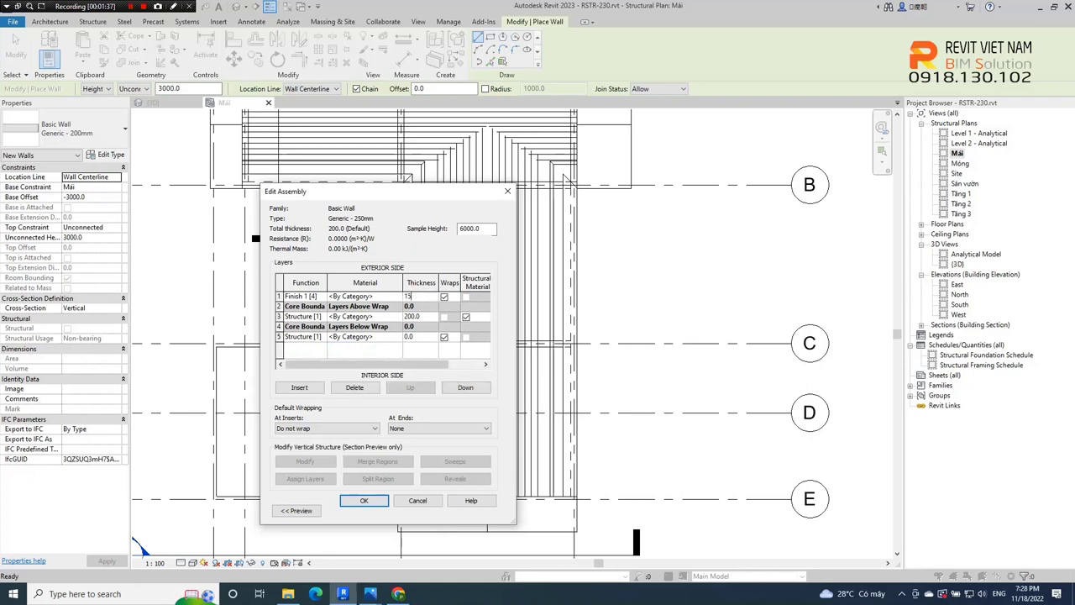
{"action": "left_click", "coordinate": [409, 336]}
{"action": "type", "text": "15"}
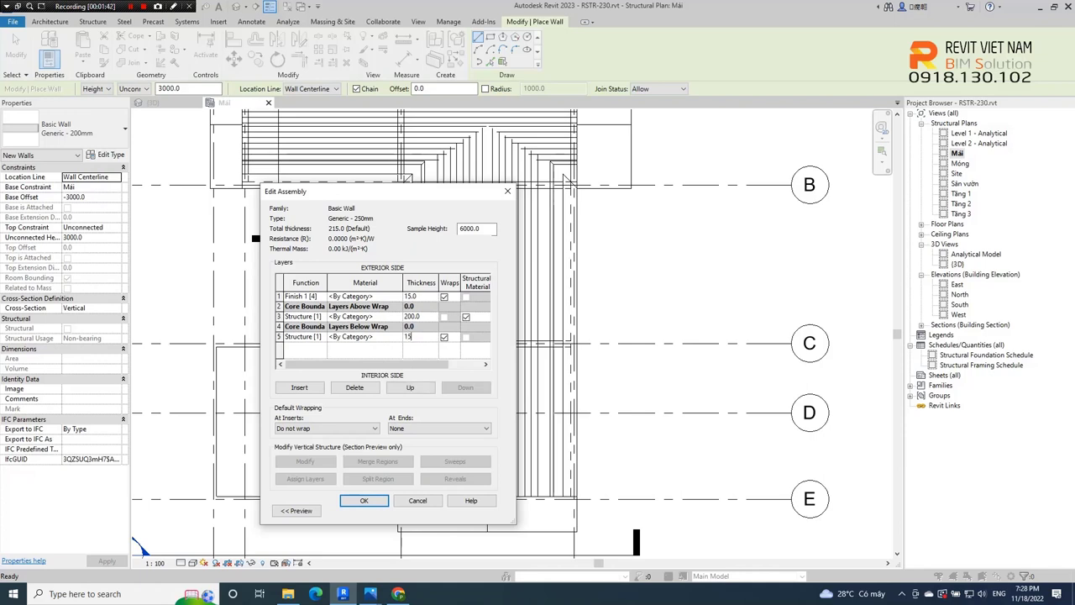
{"action": "left_click", "coordinate": [409, 316]}
{"action": "type", "text": "220"}
{"action": "left_click", "coordinate": [477, 316]}
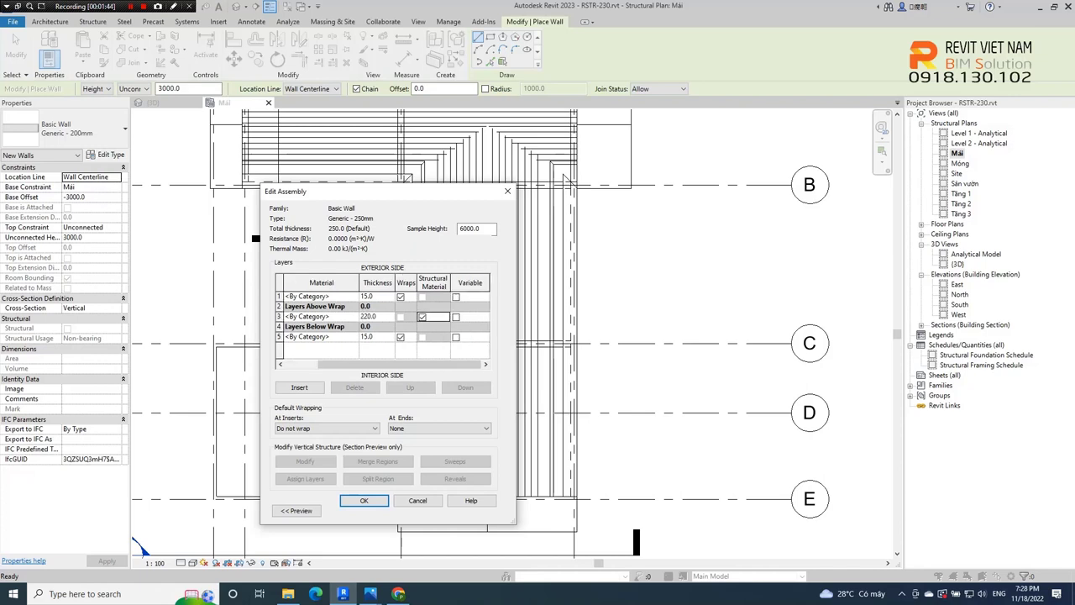
{"action": "left_click_drag", "start_coordinate": [400, 364], "coordinate": [367, 364]}
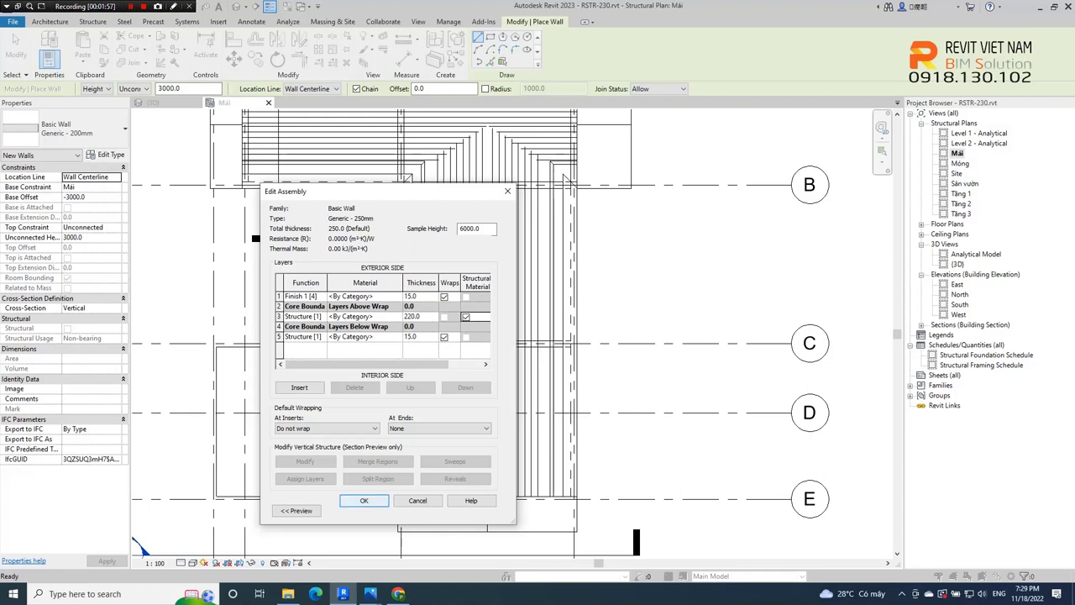
{"action": "left_click", "coordinate": [363, 500]}
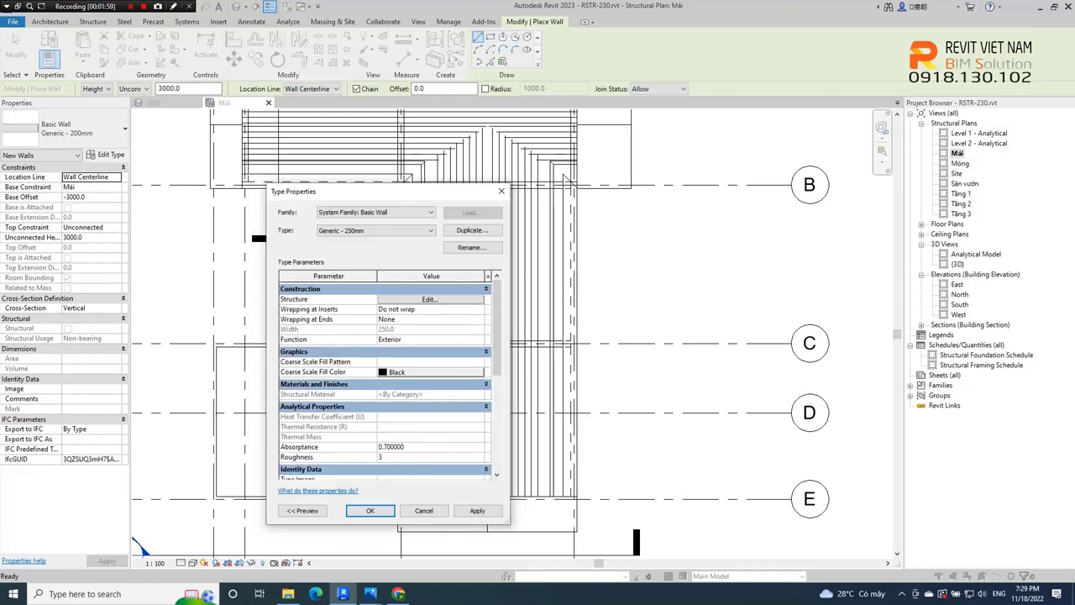
Confirm the type and set the wall's Base Constraint to Tầng 3 with Base Offset 0.
{"action": "left_click", "coordinate": [370, 510]}
{"action": "middle_click_drag", "start_coordinate": [617, 375], "coordinate": [597, 317]}
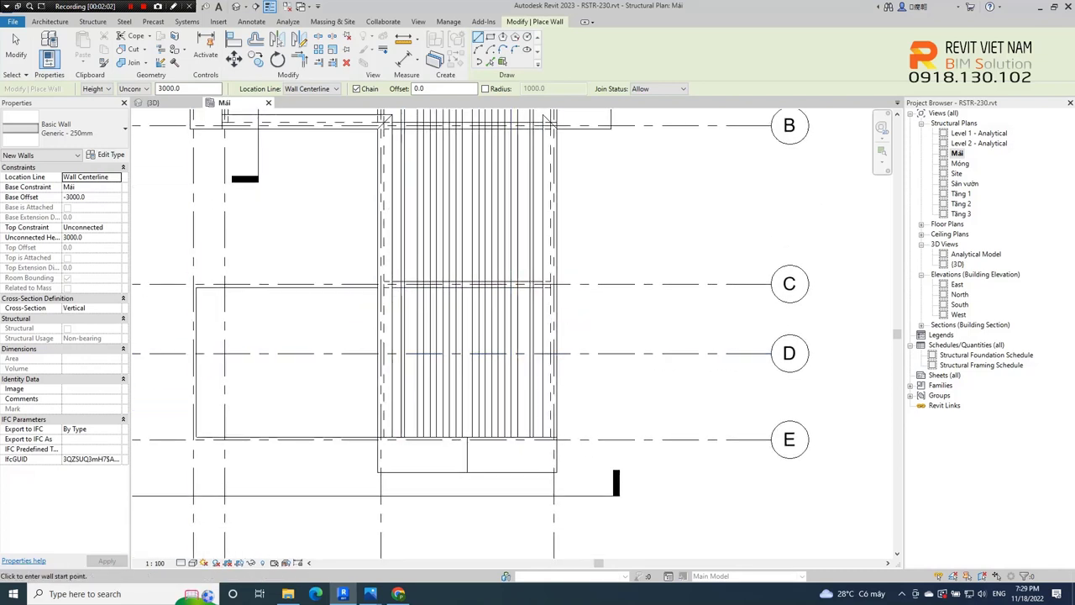
{"action": "left_click", "coordinate": [89, 187]}
{"action": "left_click", "coordinate": [116, 187]}
{"action": "left_click", "coordinate": [84, 237]}
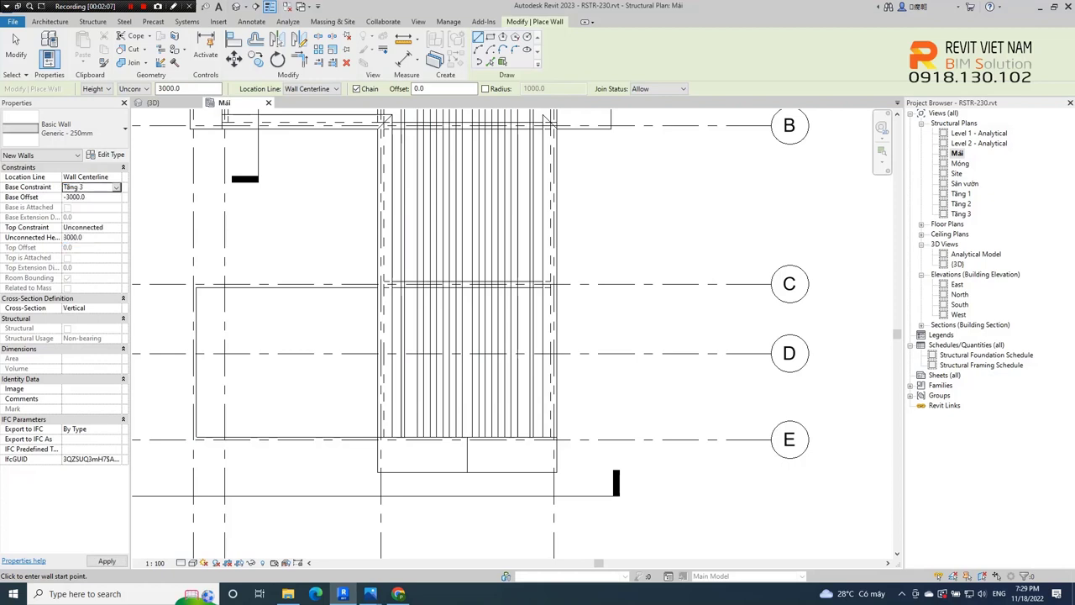
{"action": "left_click", "coordinate": [74, 196]}
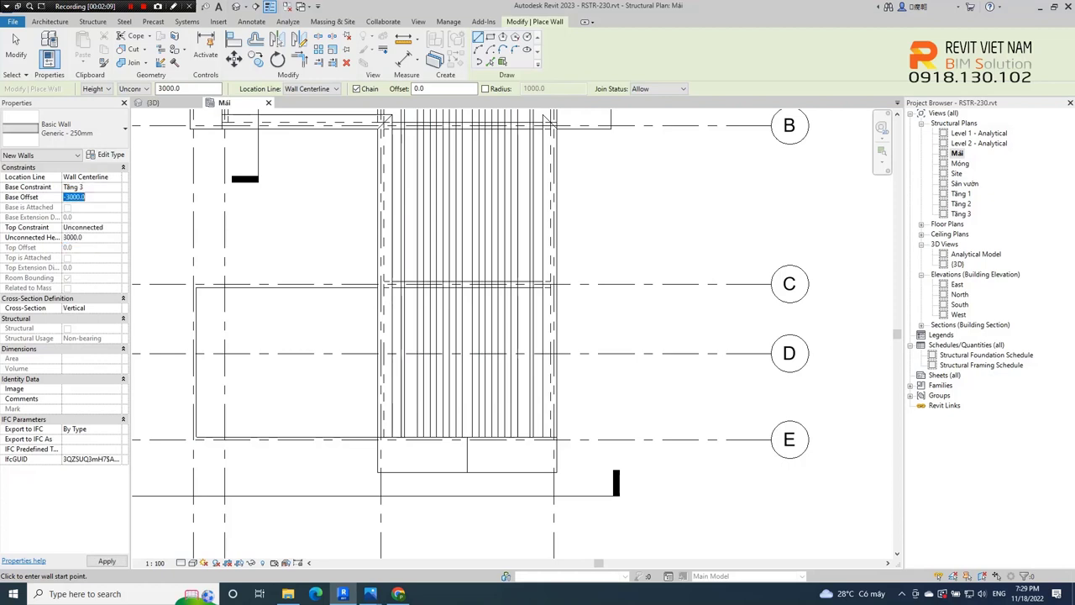
{"action": "type", "text": "0"}
{"action": "key", "text": "Return"}
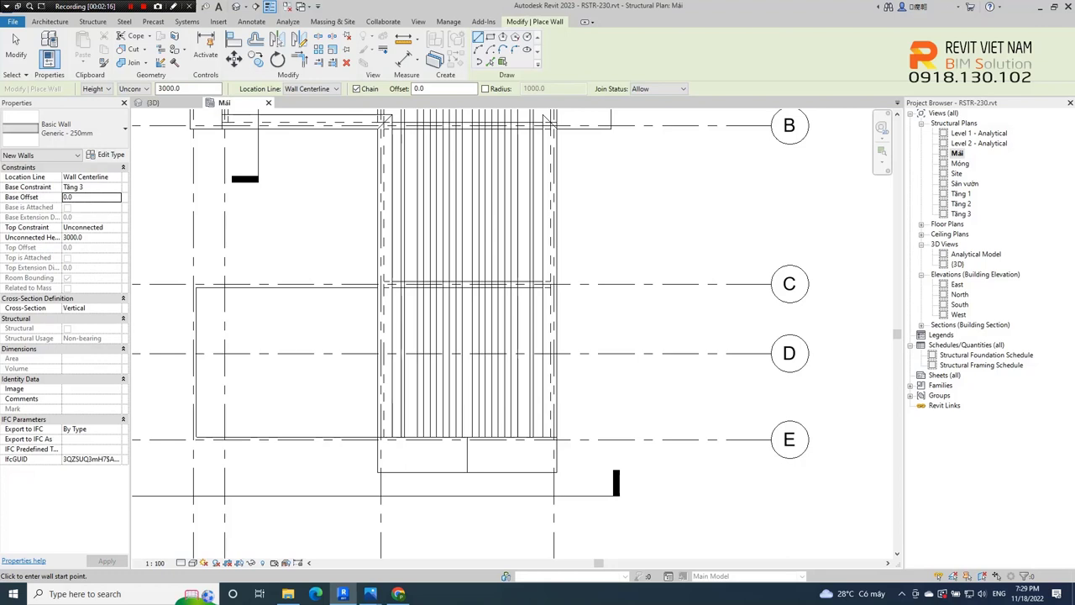
Set the wall's Top Constraint to Up to level: Mái.
{"action": "left_click", "coordinate": [91, 237]}
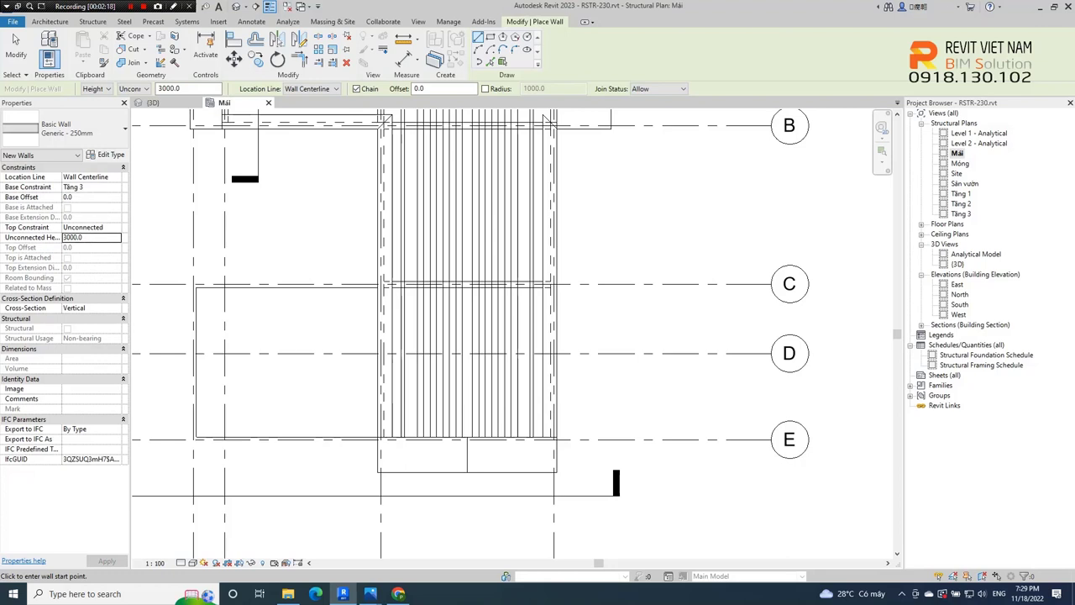
{"action": "left_click", "coordinate": [93, 227]}
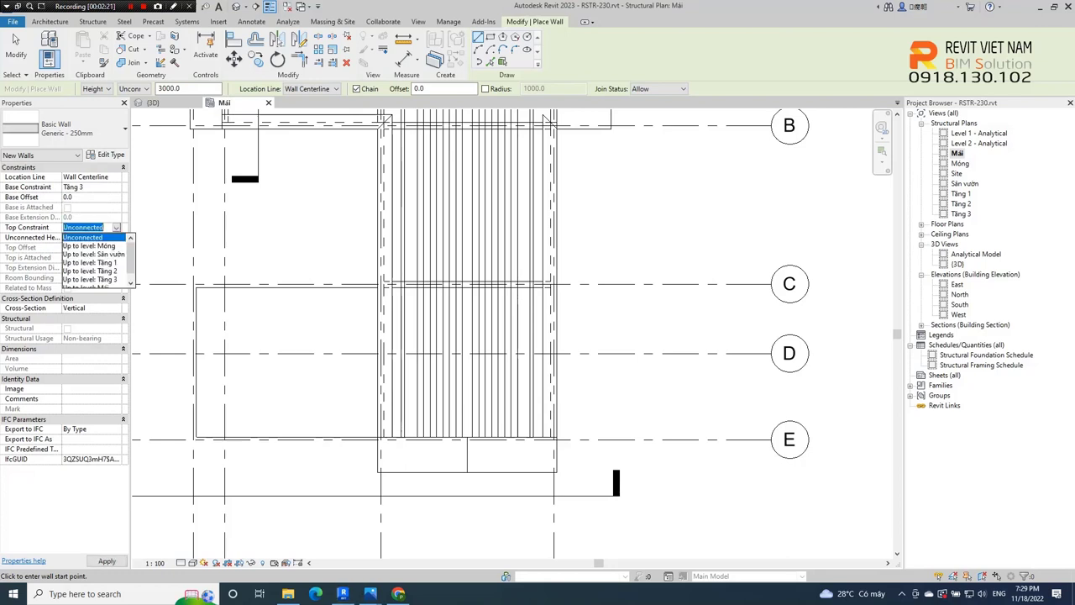
{"action": "key", "text": "Down"}
{"action": "key", "text": "Down"}
{"action": "key", "text": "Down"}
{"action": "key", "text": "Return"}
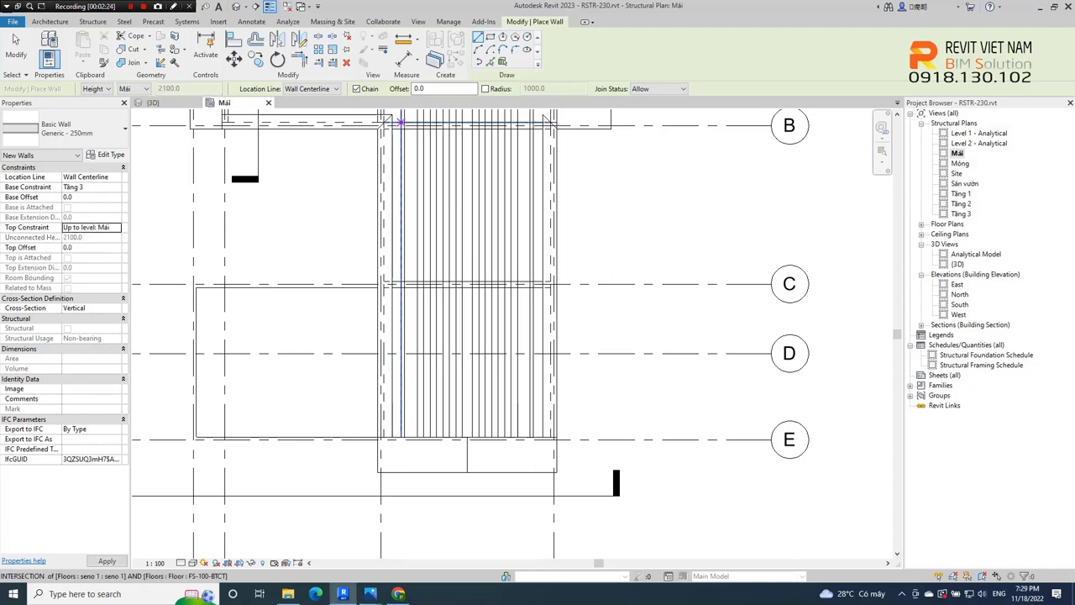
Draw a 6000 mm Generic - 250mm wall along grid E at the roof framing.
{"action": "scroll", "coordinate": [410, 442], "scroll_direction": "up", "scroll_amount": 1}
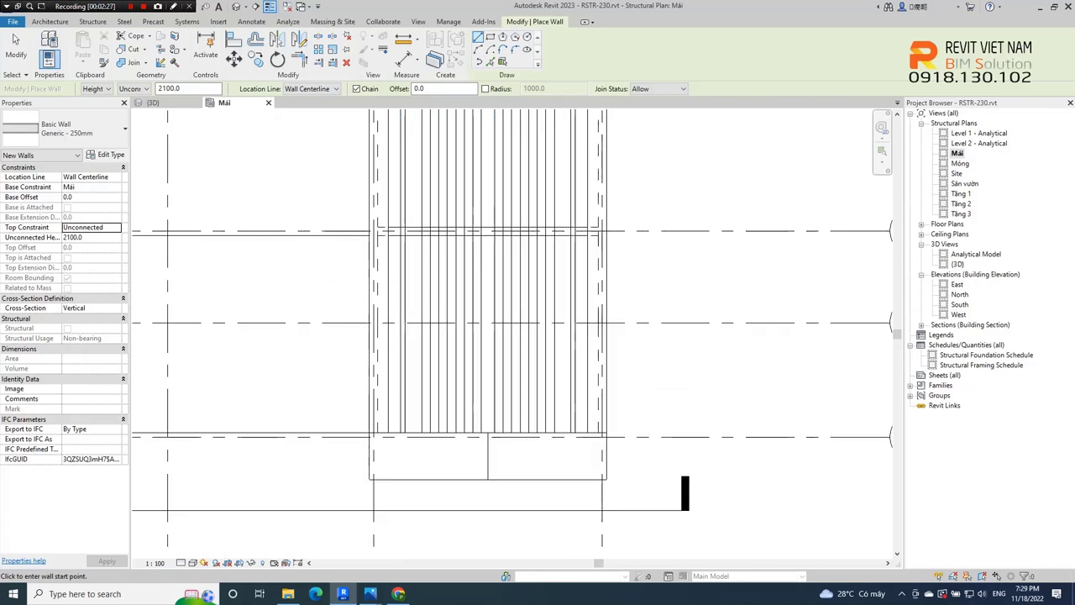
{"action": "scroll", "coordinate": [370, 437], "scroll_direction": "up", "scroll_amount": 1}
{"action": "scroll", "coordinate": [369, 437], "scroll_direction": "up", "scroll_amount": 1}
{"action": "left_click", "coordinate": [374, 432]}
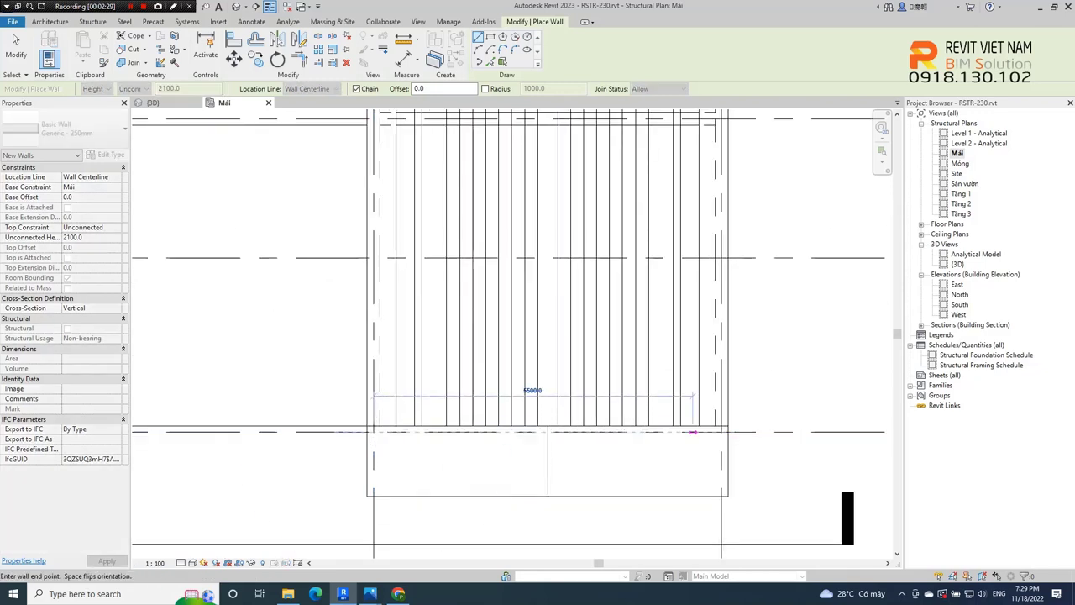
{"action": "left_click", "coordinate": [720, 432]}
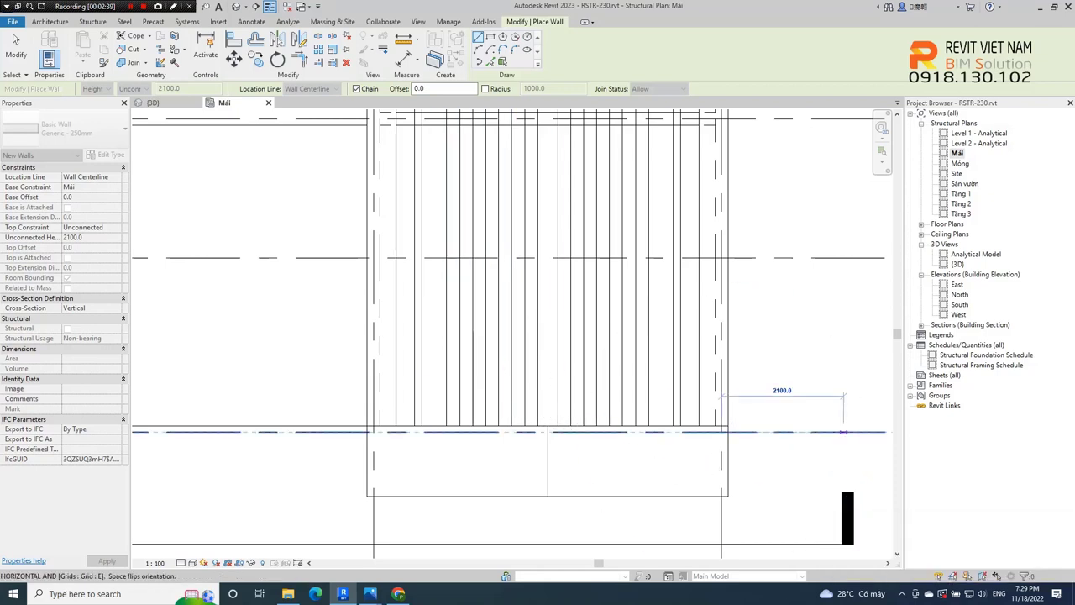
Cancel the wall chain and exit the Wall tool.
{"action": "scroll", "coordinate": [654, 387], "scroll_direction": "down", "scroll_amount": 1}
{"action": "scroll", "coordinate": [653, 387], "scroll_direction": "down", "scroll_amount": 1}
{"action": "right_click", "coordinate": [736, 376]}
{"action": "left_click", "coordinate": [765, 382]}
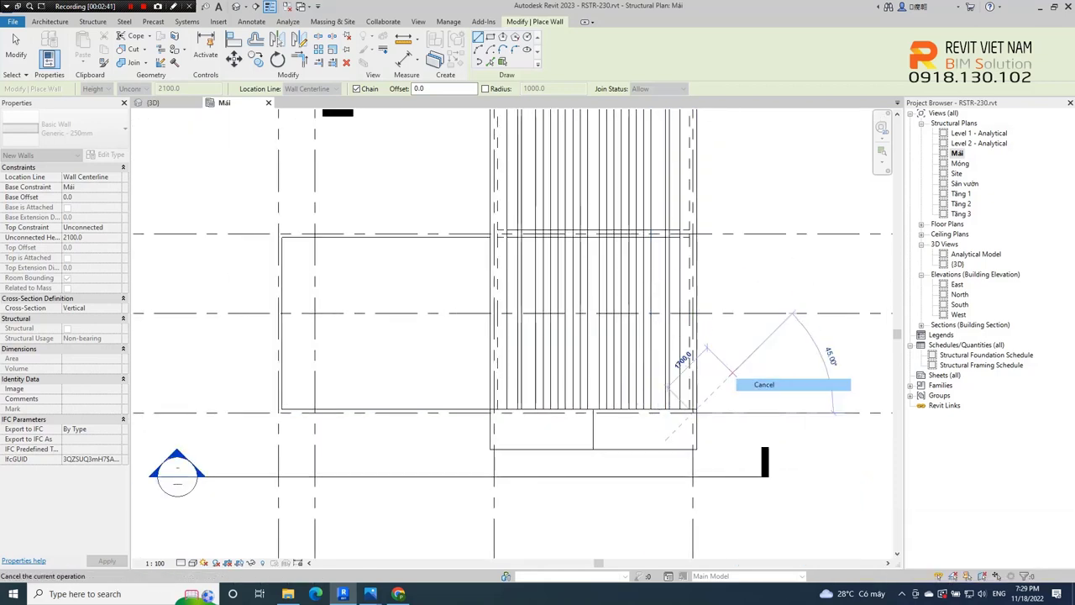
{"action": "key", "text": "Escape"}
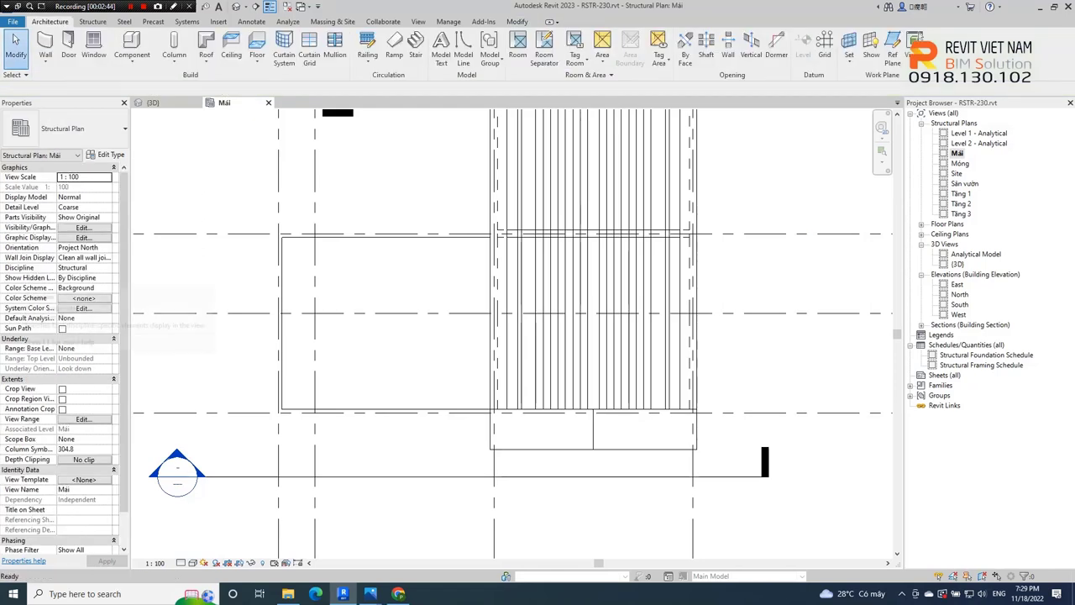
Change the Mái plan's Discipline from Structural to Coordination and select the new wall to verify it.
{"action": "left_click", "coordinate": [84, 267]}
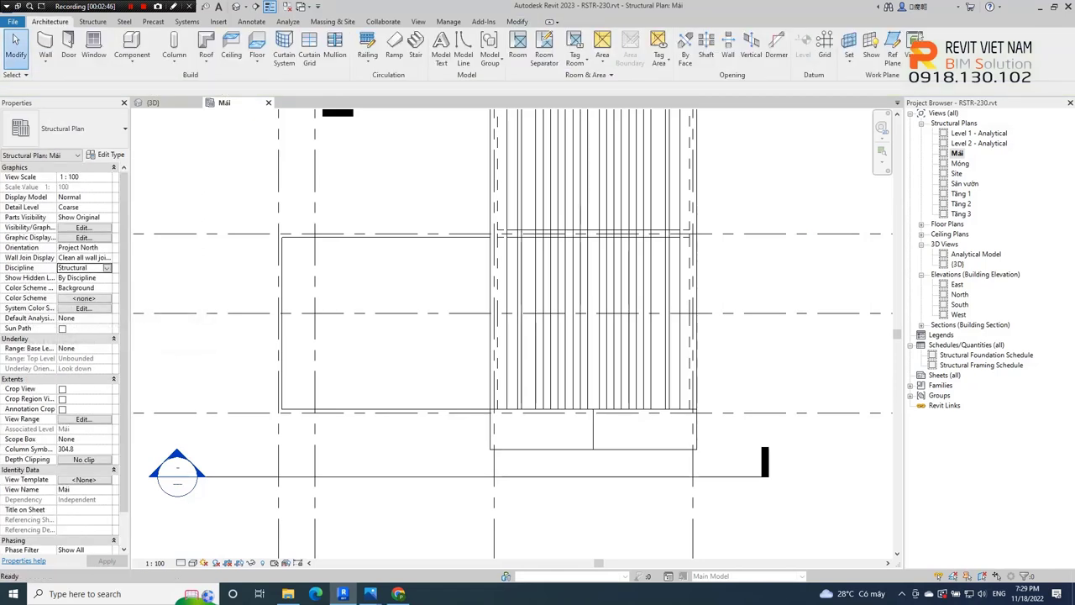
{"action": "left_click", "coordinate": [107, 267]}
{"action": "left_click", "coordinate": [76, 320]}
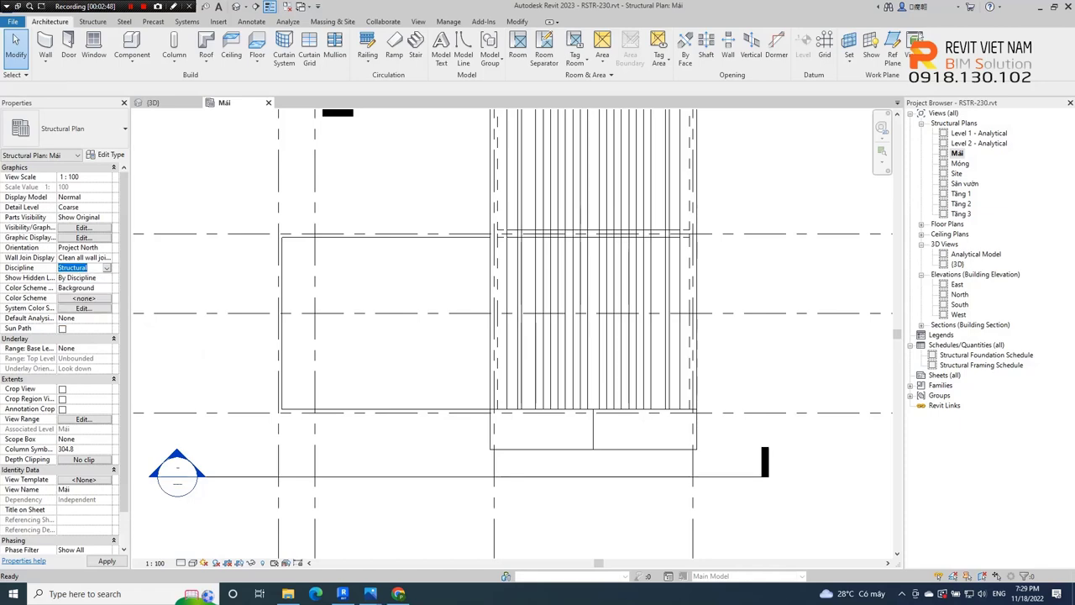
{"action": "left_click", "coordinate": [588, 412]}
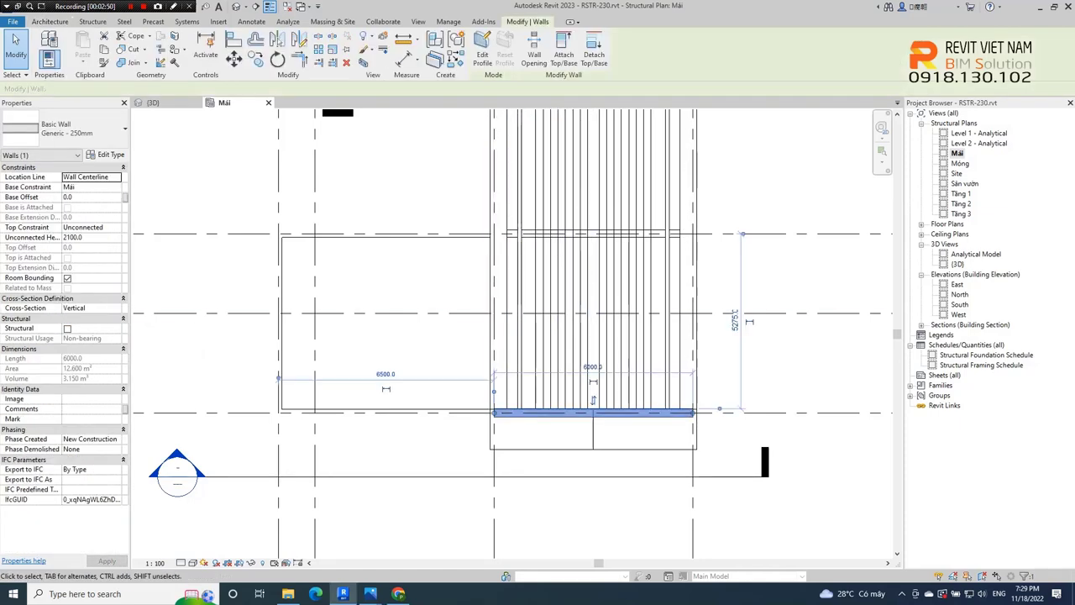
{"action": "key", "text": "Escape"}
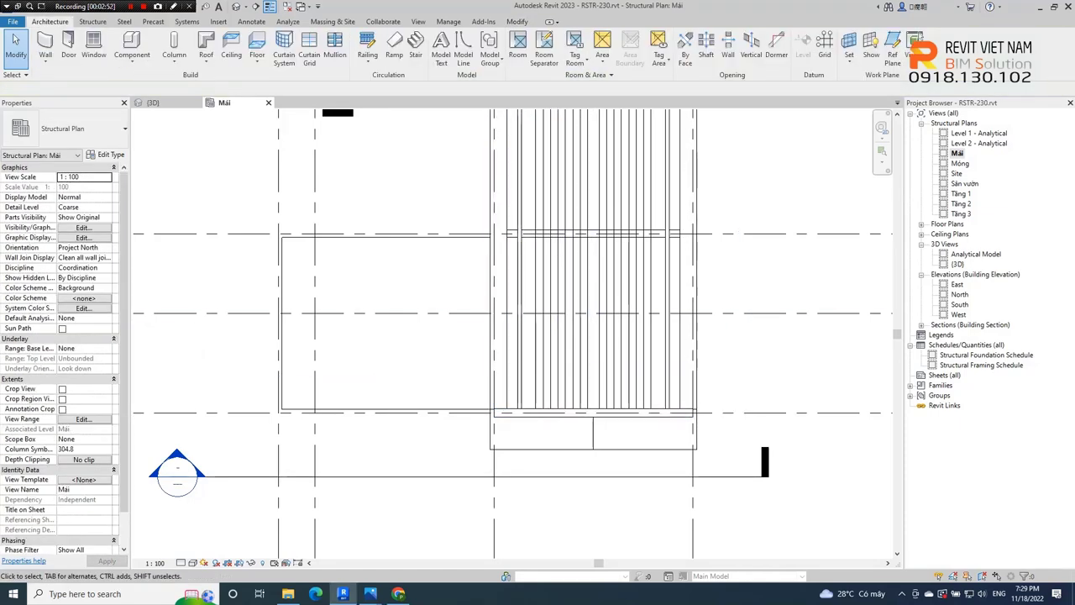
Toggle the plan Discipline to Structural and back to Coordination, then switch to the {3D} view.
{"action": "left_click", "coordinate": [84, 267]}
{"action": "left_click", "coordinate": [107, 267]}
{"action": "left_click", "coordinate": [71, 285]}
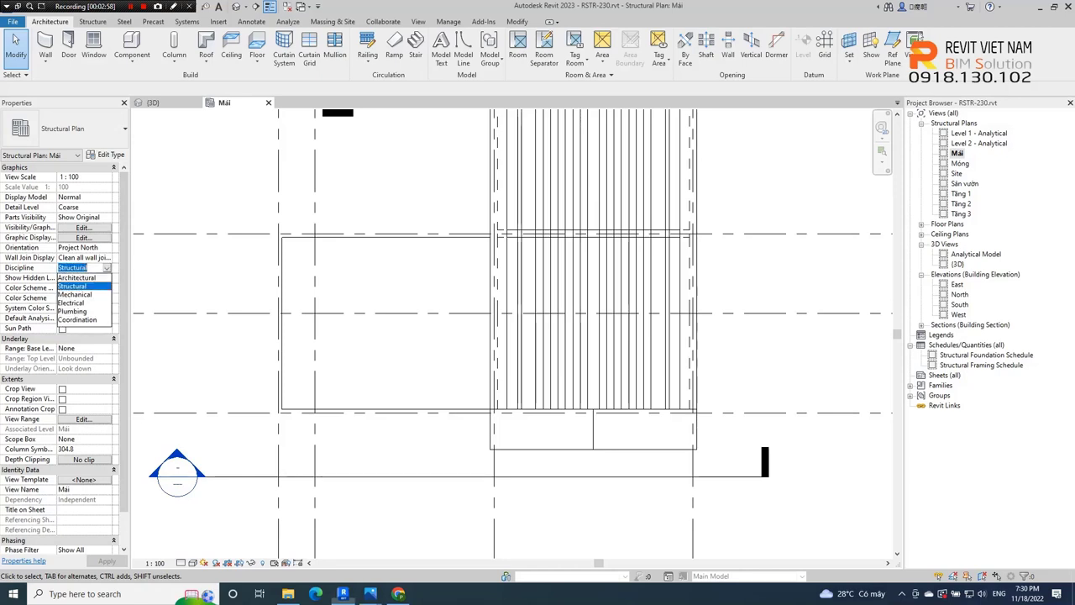
{"action": "left_click", "coordinate": [107, 267]}
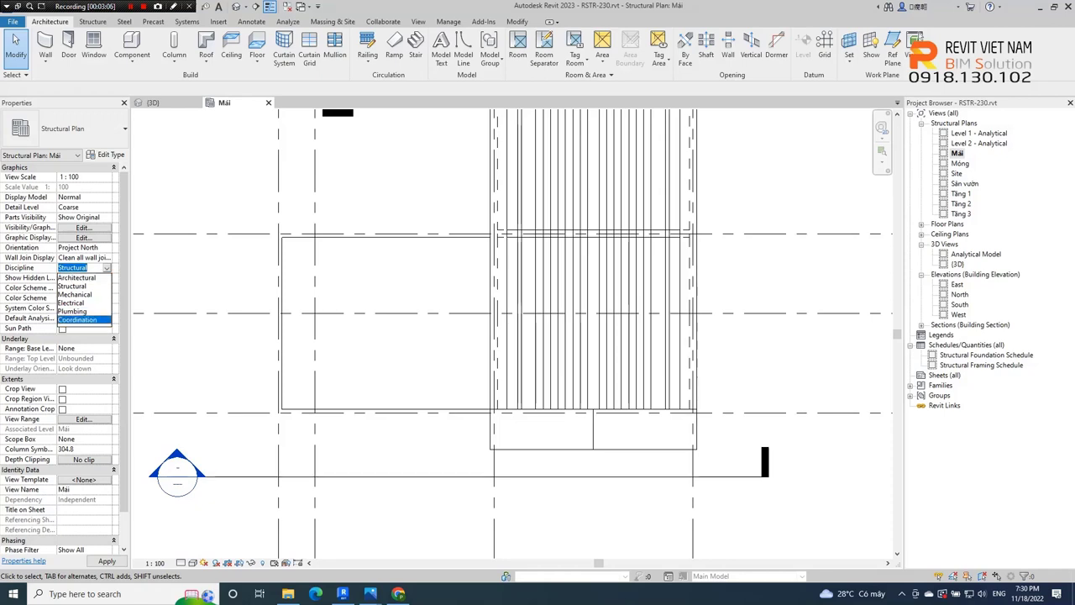
{"action": "left_click", "coordinate": [77, 319]}
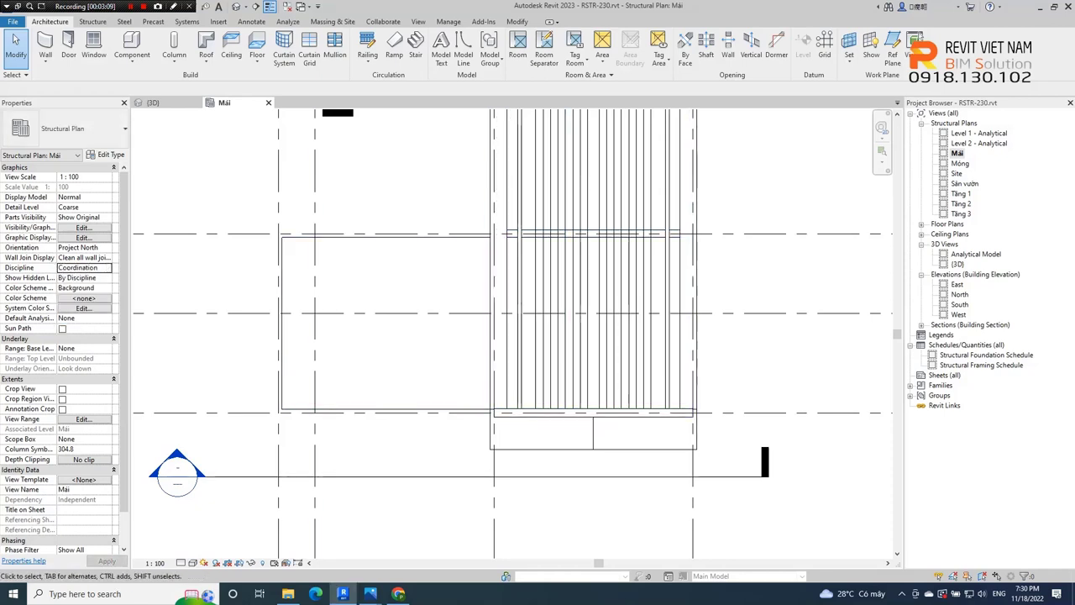
{"action": "left_click", "coordinate": [151, 102]}
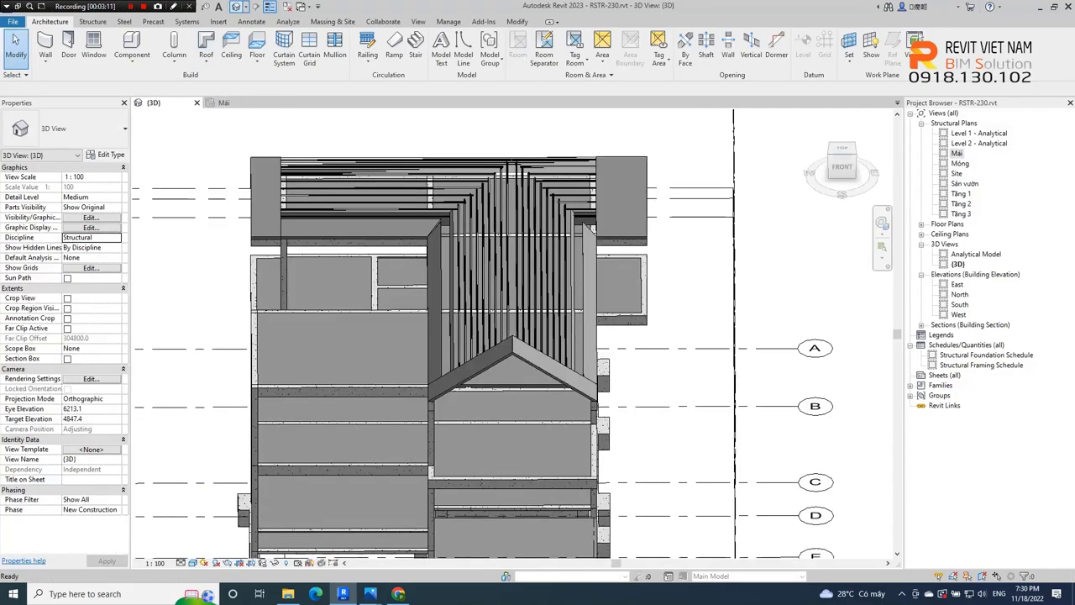
Set the {3D} view's Discipline to Coordination and select the 250 mm wall floating above the roof.
{"action": "mouse_move", "coordinate": [504, 336]}
{"action": "middle_mouse_down", "text": "shift"}
{"action": "mouse_move", "coordinate": [554, 319]}
{"action": "mouse_move", "coordinate": [832, 403]}
{"action": "mouse_move", "coordinate": [374, 489]}
{"action": "mouse_move", "coordinate": [378, 471]}
{"action": "middle_mouse_up", "text": "shift"}
{"action": "scroll", "coordinate": [378, 471], "scroll_direction": "down", "scroll_amount": 4}
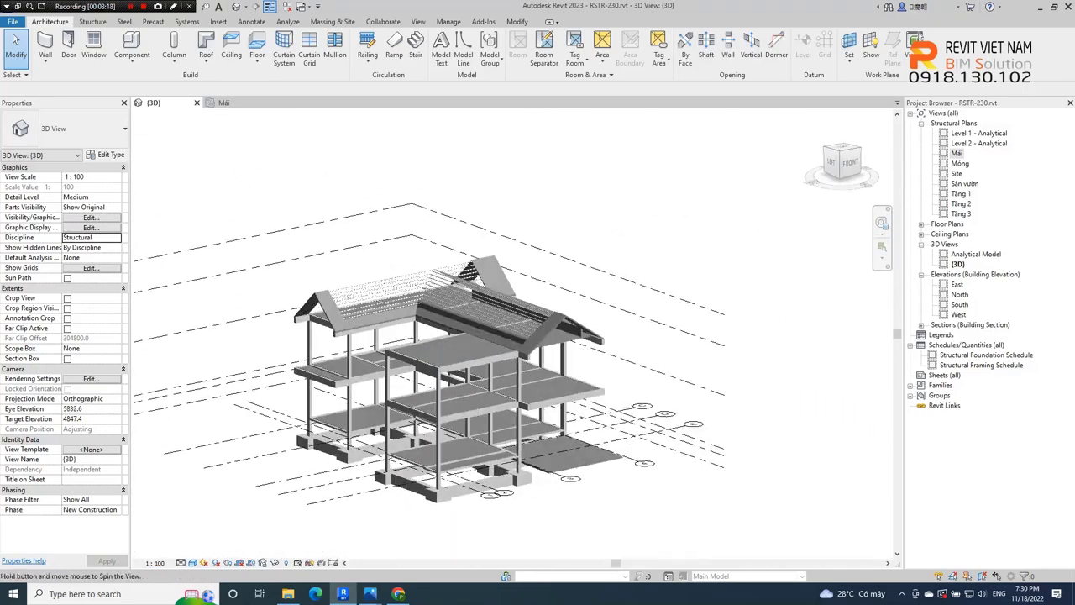
{"action": "left_click", "coordinate": [91, 237]}
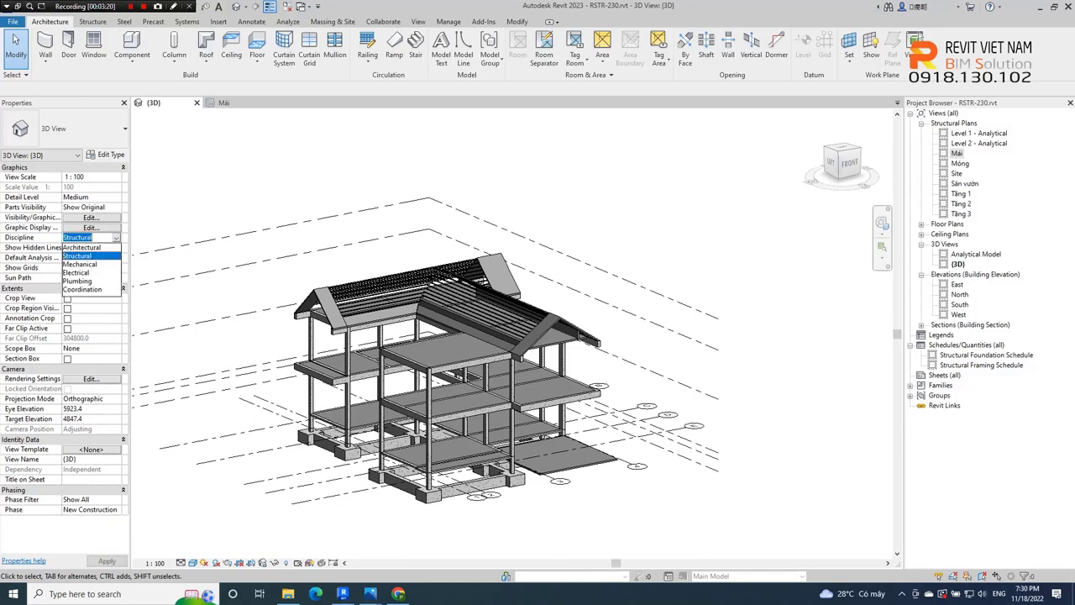
{"action": "left_click", "coordinate": [84, 253]}
{"action": "scroll", "coordinate": [521, 303], "scroll_direction": "up", "scroll_amount": 4}
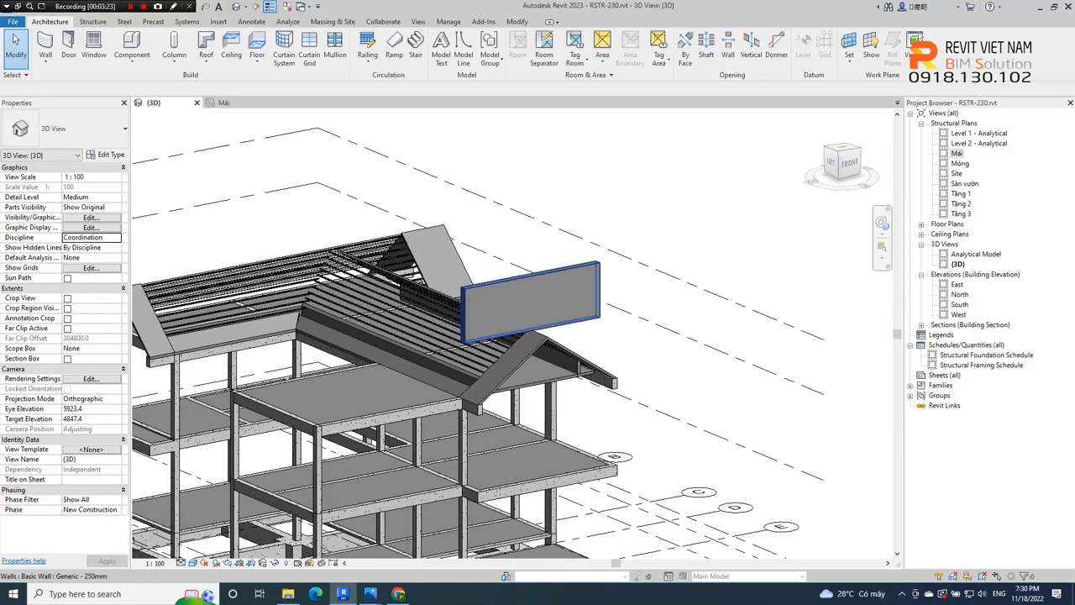
{"action": "left_click", "coordinate": [538, 303]}
Set the gable wall's Base Constraint to Tầng 3 and Top Constraint to Up to level: Mái.
{"action": "mouse_move", "coordinate": [538, 302]}
{"action": "middle_mouse_down", "text": "shift"}
{"action": "mouse_move", "coordinate": [537, 276]}
{"action": "mouse_move", "coordinate": [537, 286]}
{"action": "middle_mouse_up", "text": "shift"}
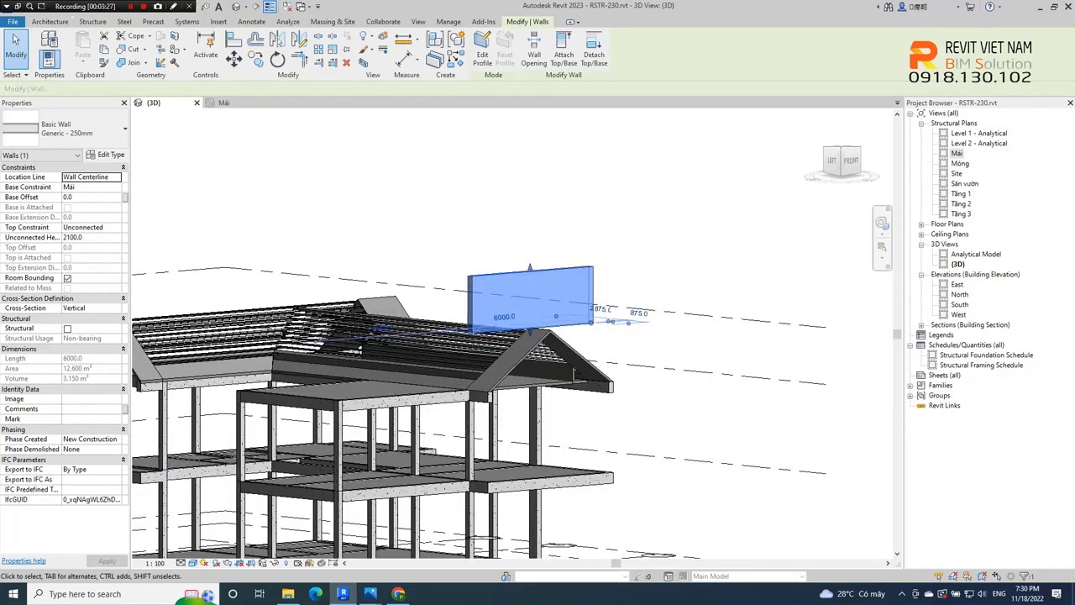
{"action": "left_click", "coordinate": [117, 187]}
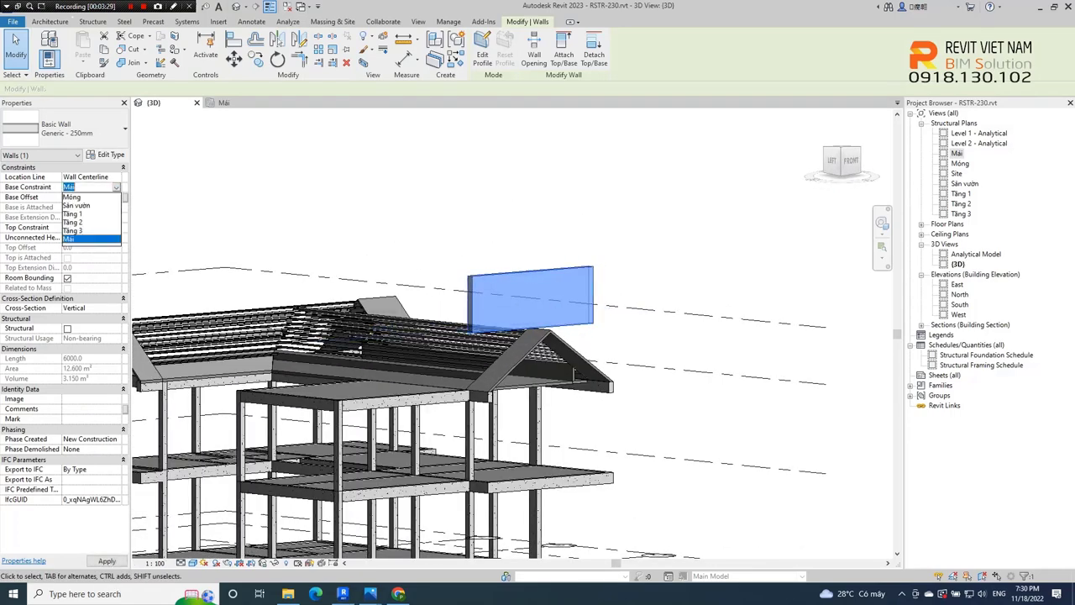
{"action": "left_click", "coordinate": [76, 230]}
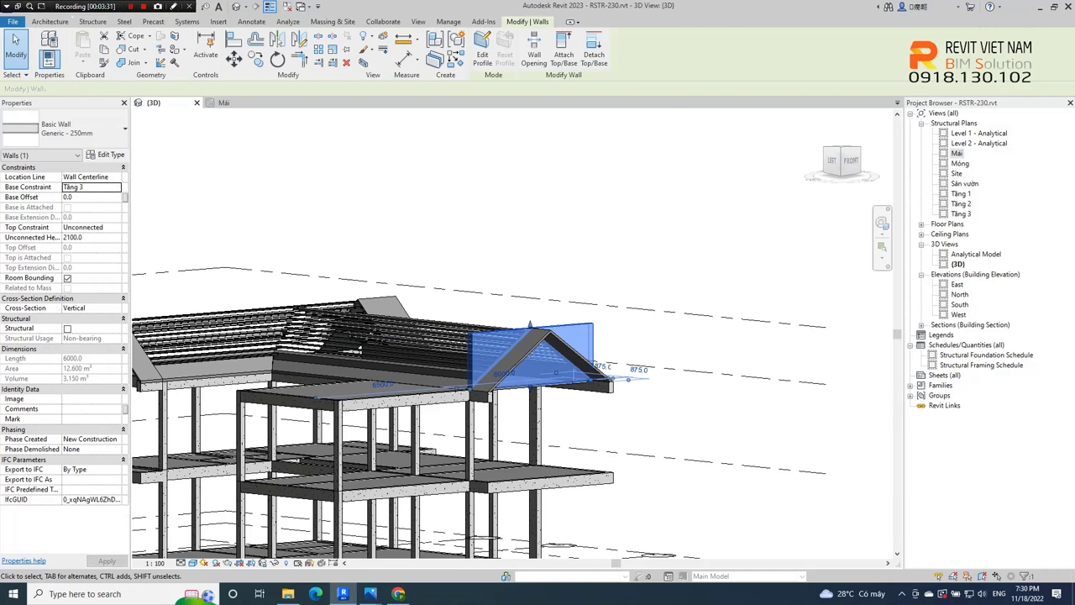
{"action": "left_click", "coordinate": [117, 227]}
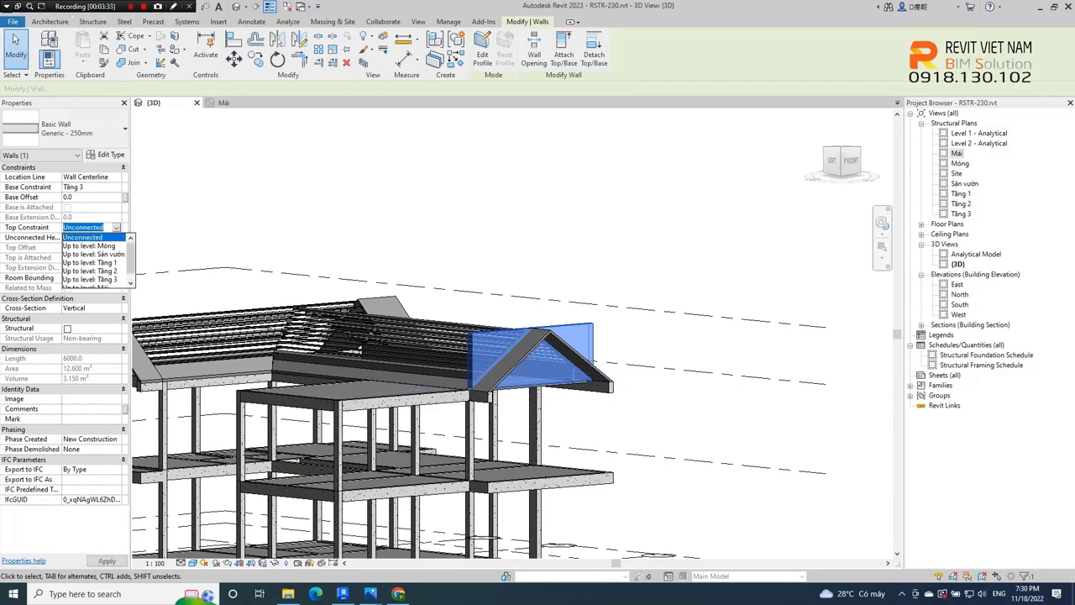
{"action": "left_click", "coordinate": [85, 279]}
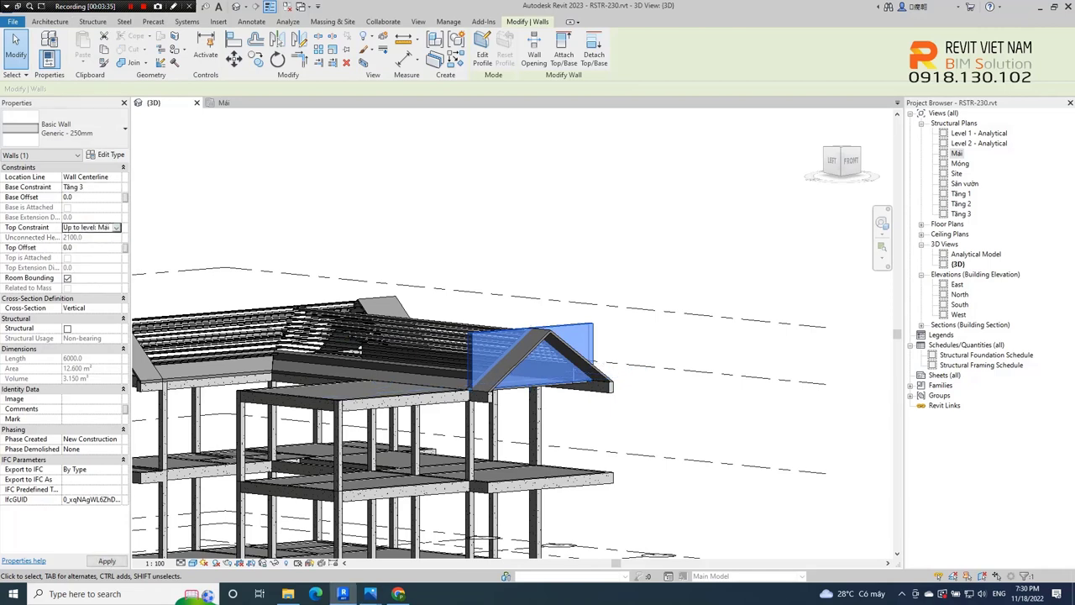
Orbit to check the wall, then return to the Mái plan with grid A in view.
{"action": "middle_click_drag", "start_coordinate": [504, 378], "coordinate": [437, 353], "text": "shift"}
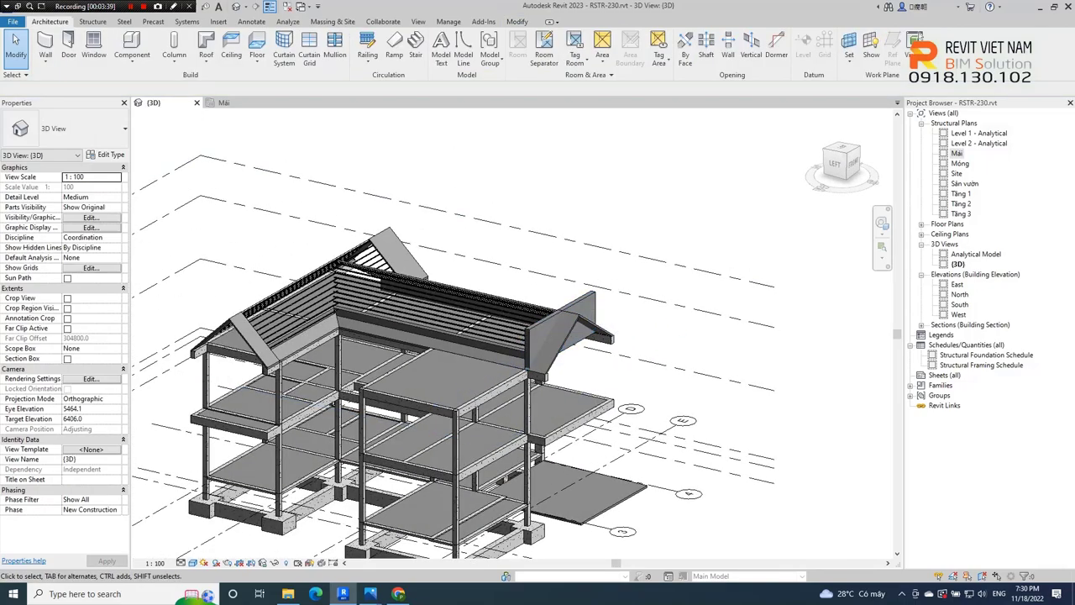
{"action": "key", "text": "ctrl+Tab"}
{"action": "middle_click_drag", "start_coordinate": [504, 294], "coordinate": [504, 440]}
Start an architectural wall with base Tầng 3 and top Up to level: Mái.
{"action": "left_click", "coordinate": [45, 64]}
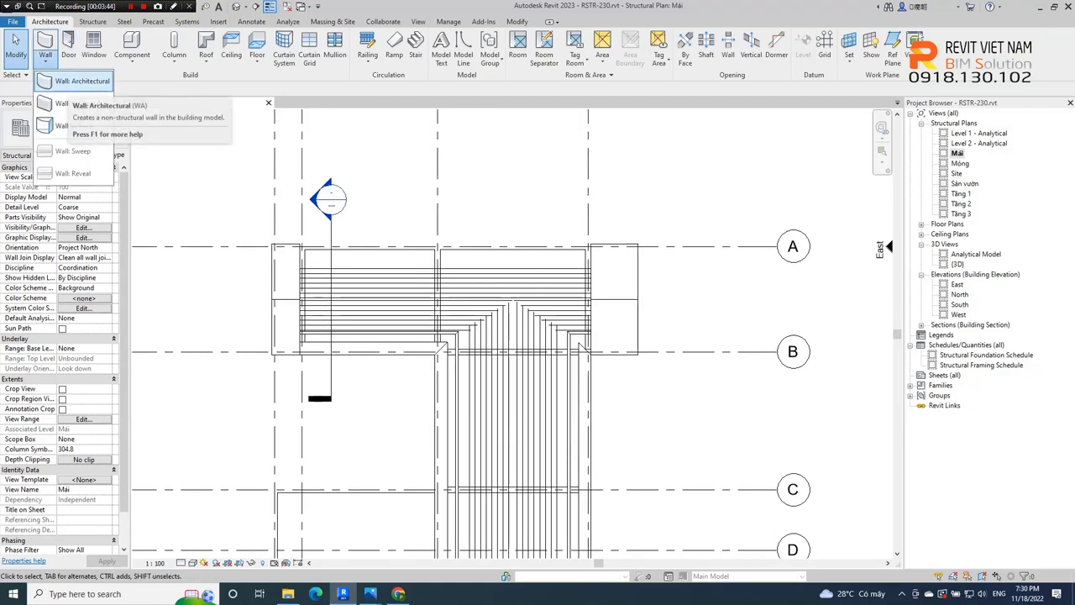
{"action": "left_click", "coordinate": [75, 82]}
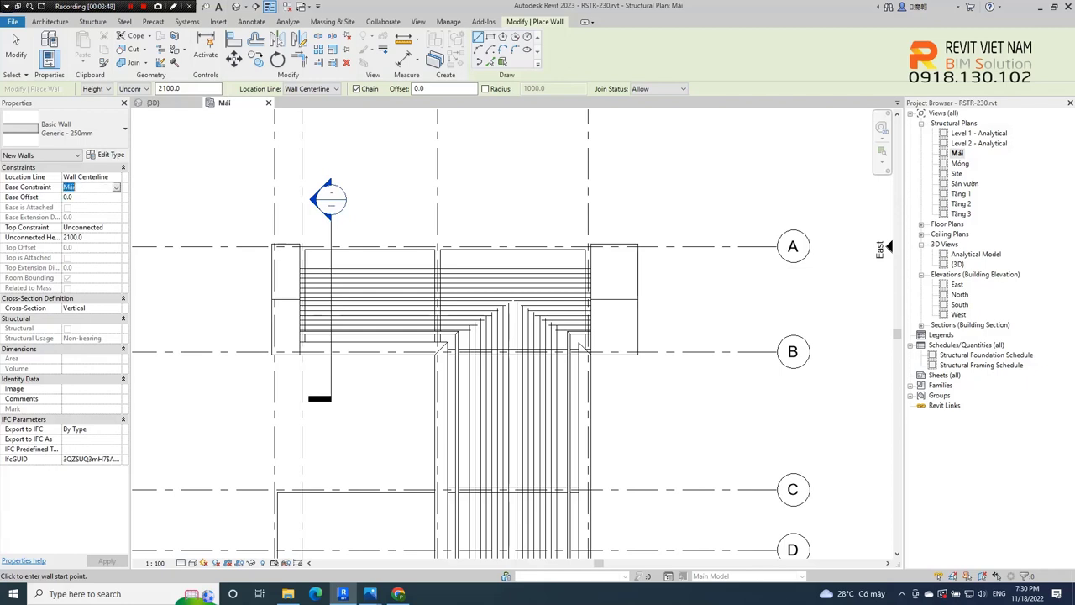
{"action": "left_click", "coordinate": [116, 186]}
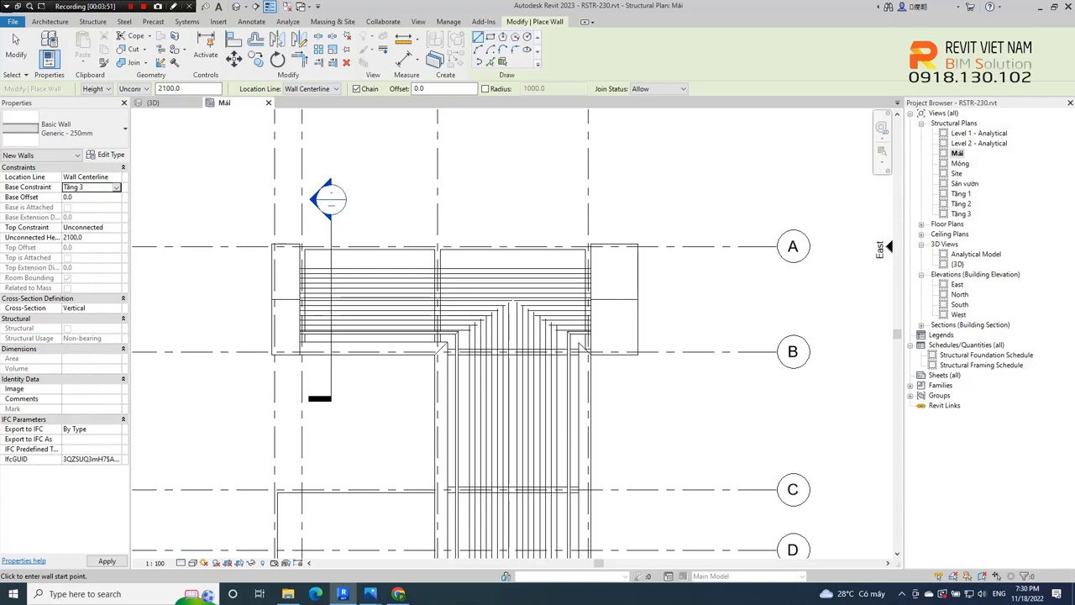
{"action": "left_click", "coordinate": [101, 227]}
{"action": "left_click", "coordinate": [88, 279]}
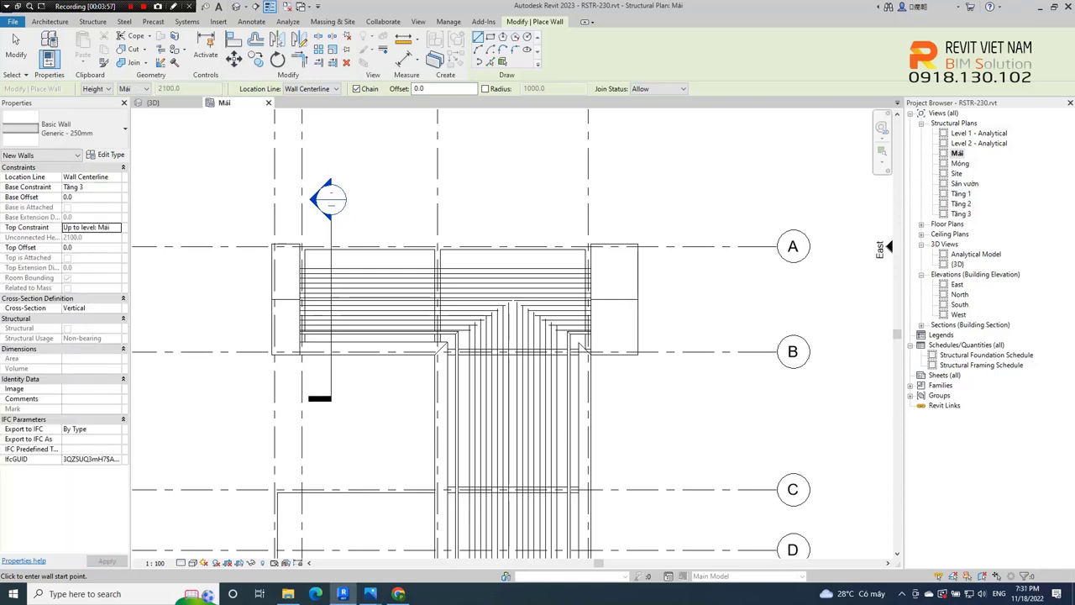
{"action": "scroll", "coordinate": [318, 264], "scroll_direction": "up", "scroll_amount": 2}
{"action": "scroll", "coordinate": [318, 265], "scroll_direction": "up", "scroll_amount": 2}
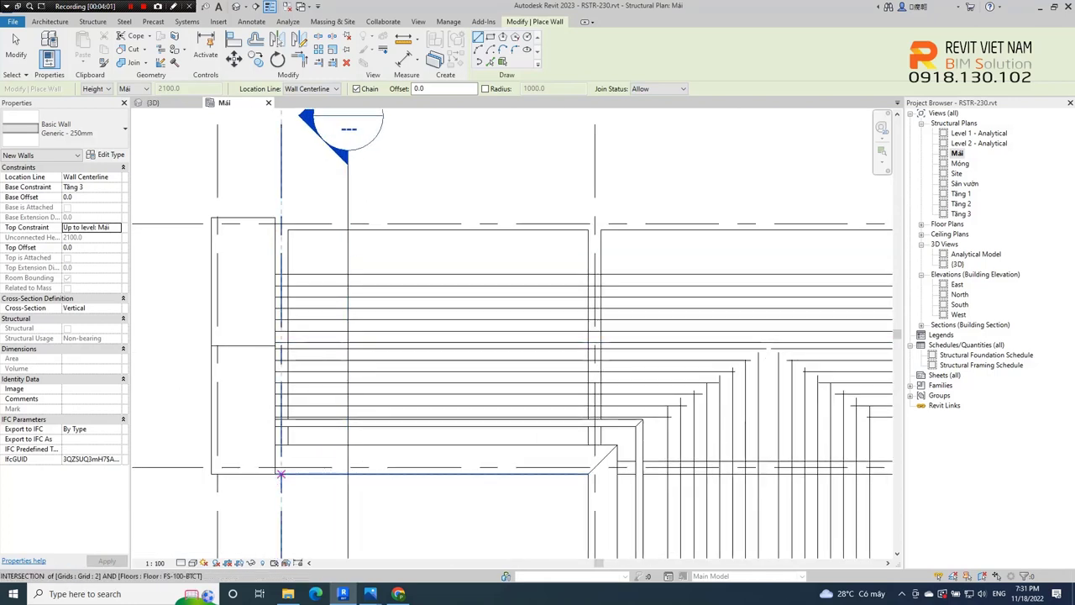
Begin the wall at the grid intersection, cancel it, and switch to the {3D} view.
{"action": "left_click", "coordinate": [281, 475]}
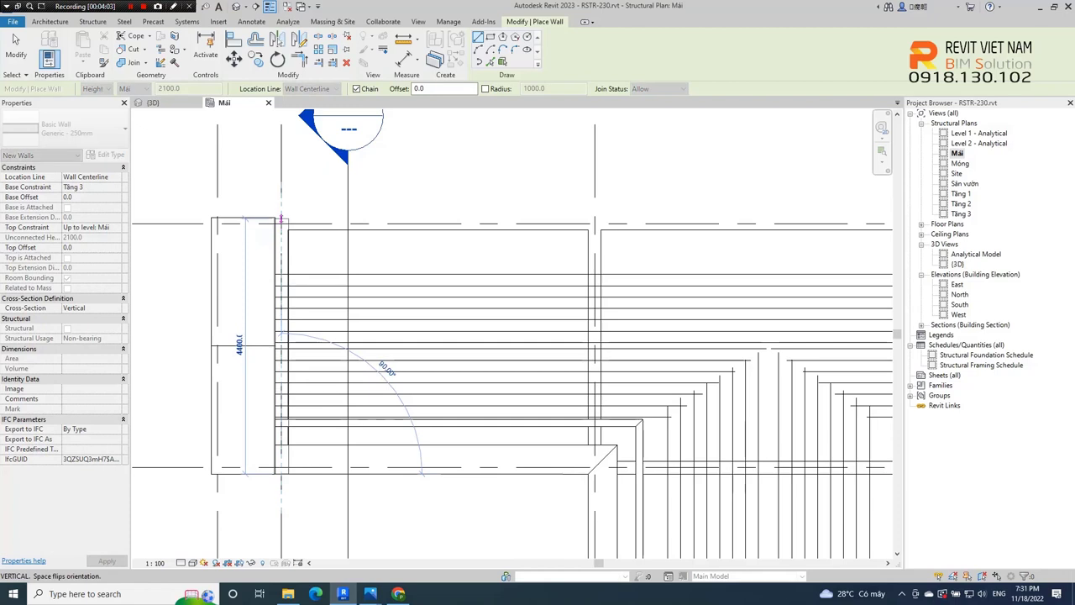
{"action": "scroll", "coordinate": [287, 222], "scroll_direction": "up", "scroll_amount": 2}
{"action": "scroll", "coordinate": [286, 223], "scroll_direction": "up", "scroll_amount": 1}
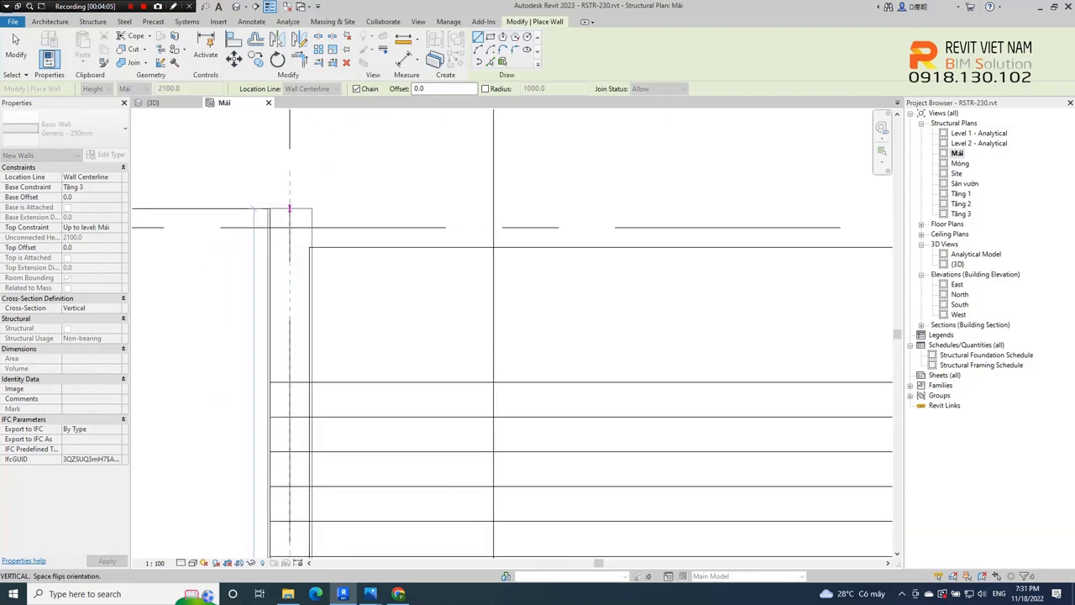
{"action": "scroll", "coordinate": [289, 210], "scroll_direction": "up", "scroll_amount": 2}
{"action": "scroll", "coordinate": [286, 210], "scroll_direction": "up", "scroll_amount": 2}
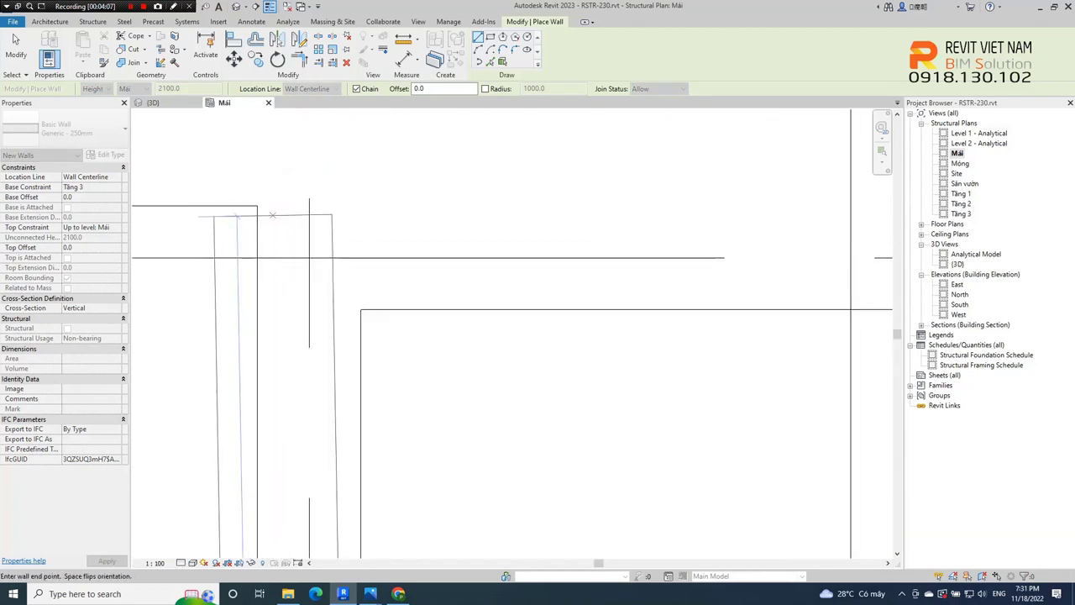
{"action": "scroll", "coordinate": [313, 210], "scroll_direction": "down", "scroll_amount": 1}
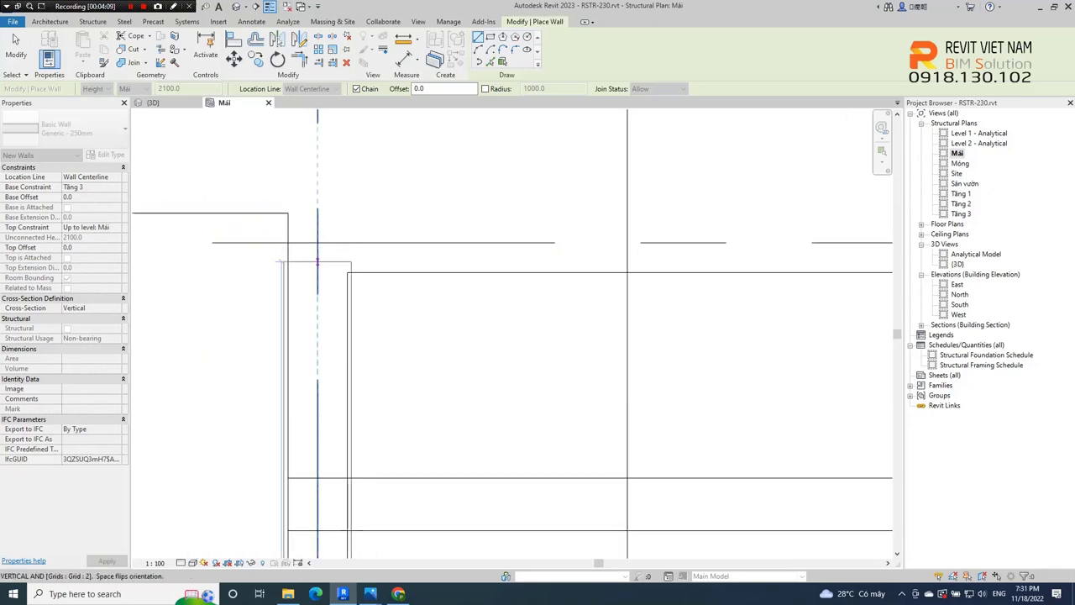
{"action": "scroll", "coordinate": [313, 168], "scroll_direction": "down", "scroll_amount": 1}
{"action": "scroll", "coordinate": [478, 205], "scroll_direction": "down", "scroll_amount": 2}
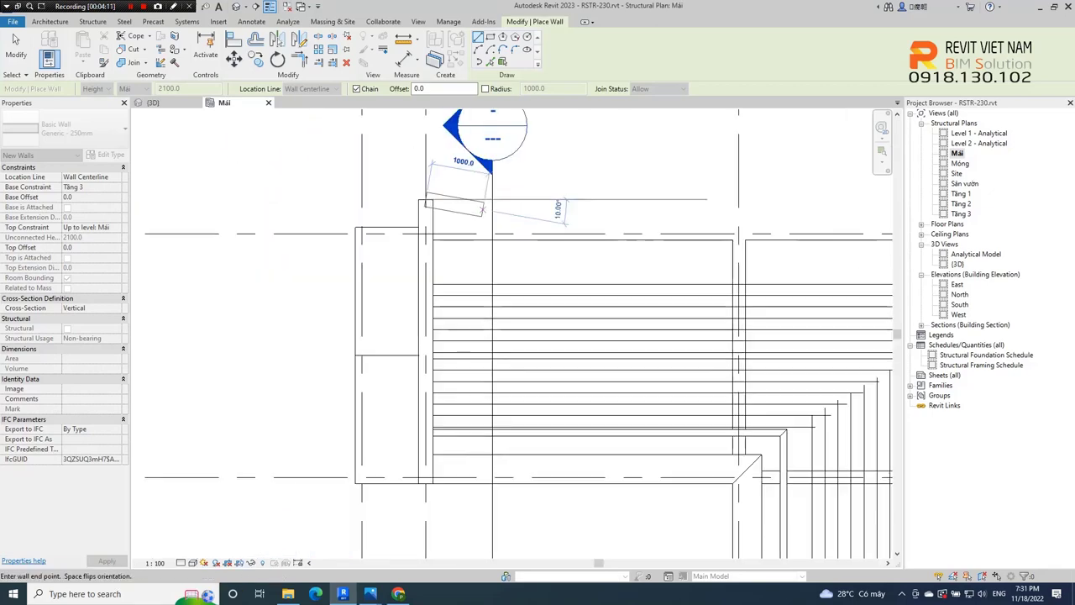
{"action": "right_click", "coordinate": [478, 205]}
{"action": "left_click", "coordinate": [509, 214]}
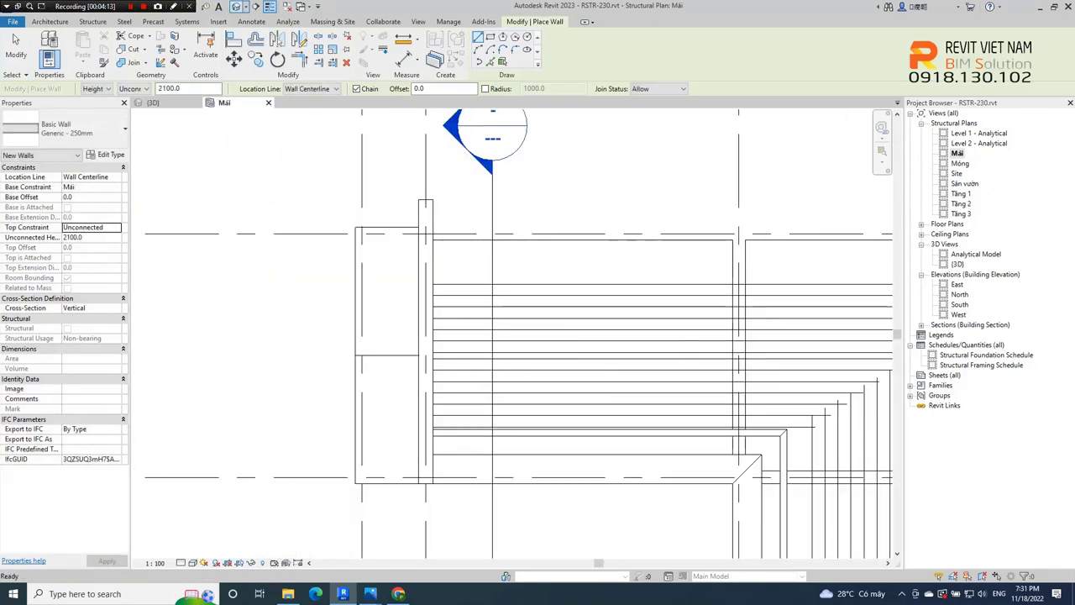
{"action": "key", "text": "ctrl+Tab"}
{"action": "scroll", "coordinate": [471, 336], "scroll_direction": "down", "scroll_amount": 2}
End wall placement and trim the small gable wall's end back to the beam under the roof.
{"action": "scroll", "coordinate": [471, 336], "scroll_direction": "up", "scroll_amount": 5}
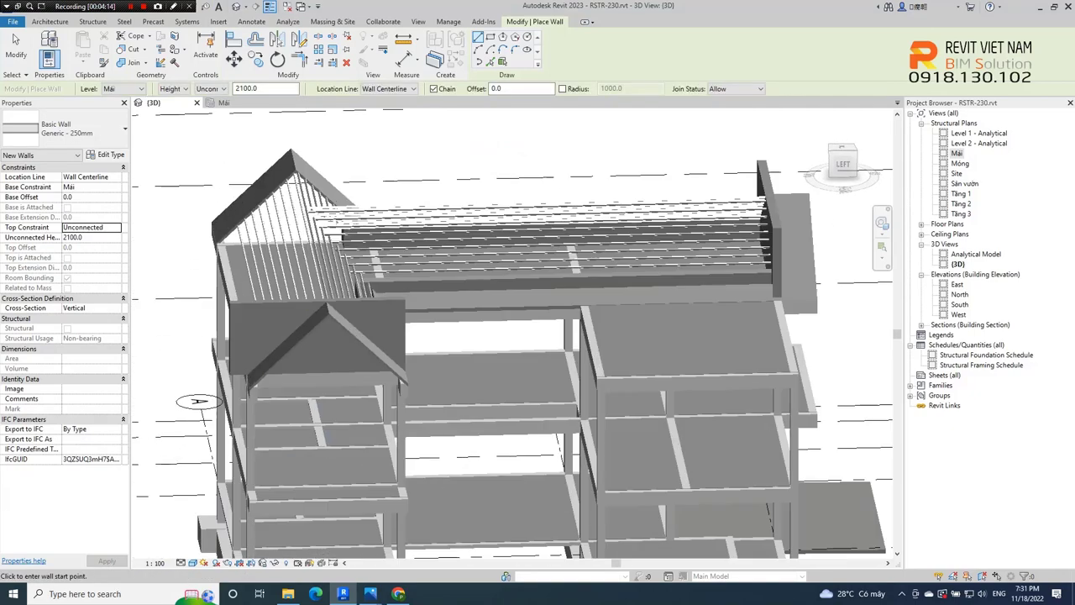
{"action": "middle_click_drag", "start_coordinate": [471, 336], "coordinate": [504, 353], "text": "shift"}
{"action": "middle_click_drag", "start_coordinate": [269, 457], "coordinate": [261, 462], "text": "shift"}
{"action": "scroll", "coordinate": [278, 454], "scroll_direction": "up", "scroll_amount": 2}
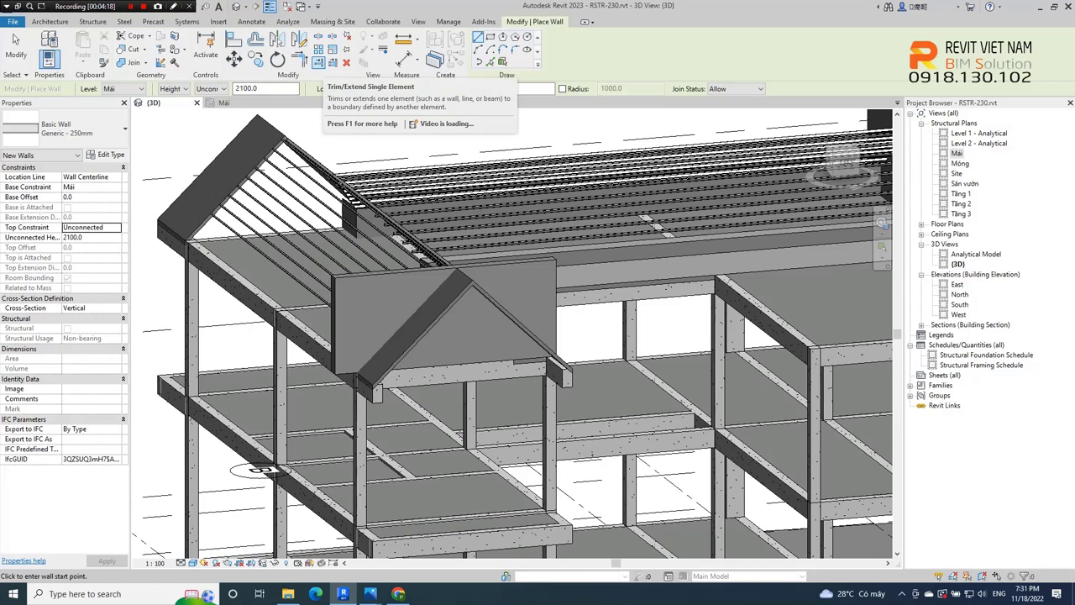
{"action": "key", "text": "Escape"}
{"action": "key", "text": "Escape"}
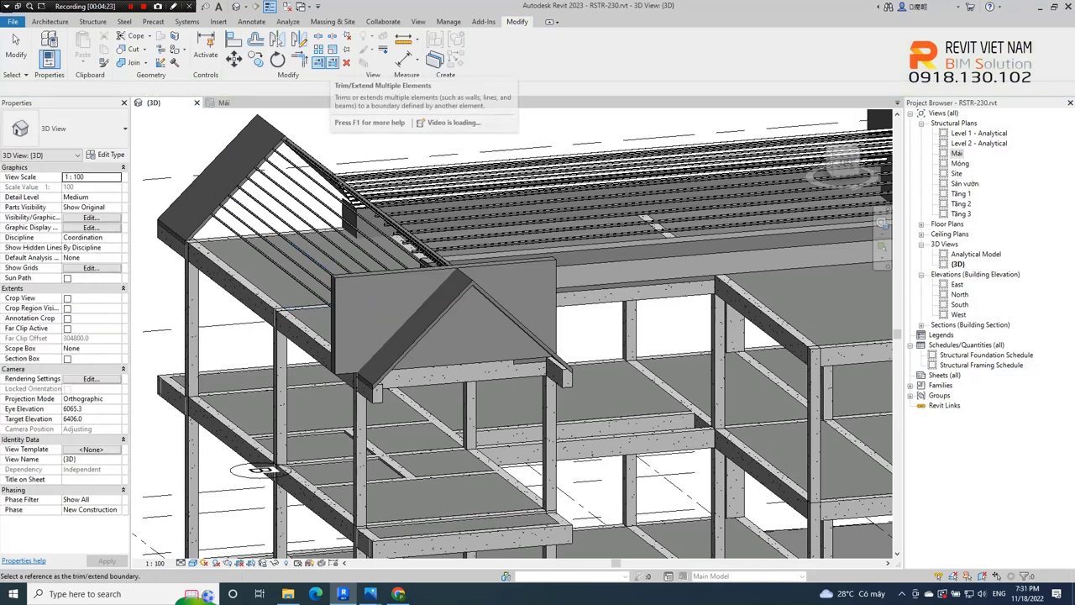
{"action": "key", "text": "Escape"}
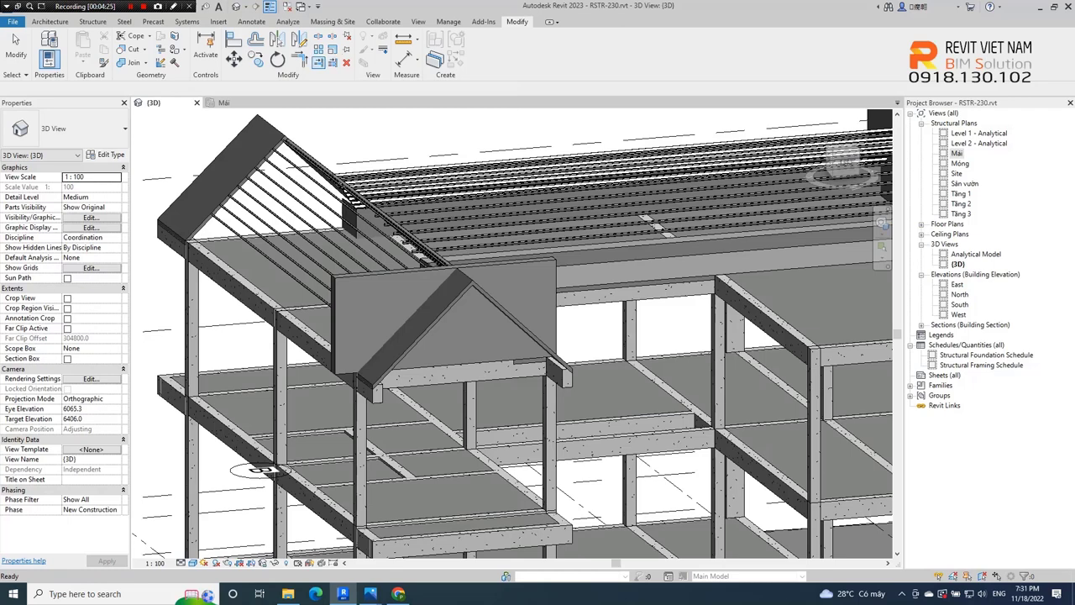
{"action": "scroll", "coordinate": [281, 414], "scroll_direction": "up", "scroll_amount": 2}
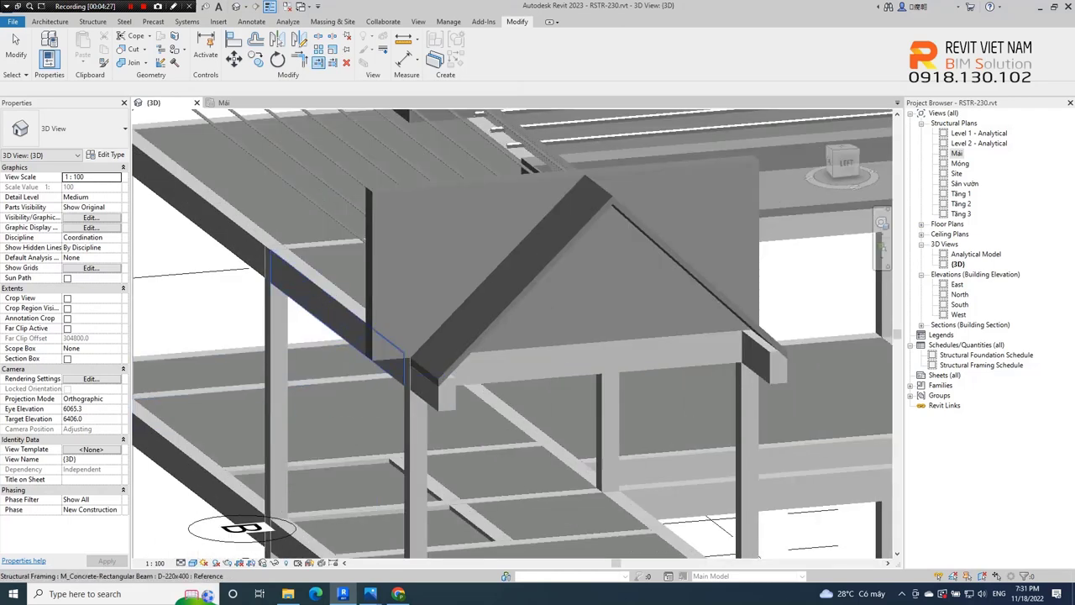
{"action": "left_click", "coordinate": [328, 307]}
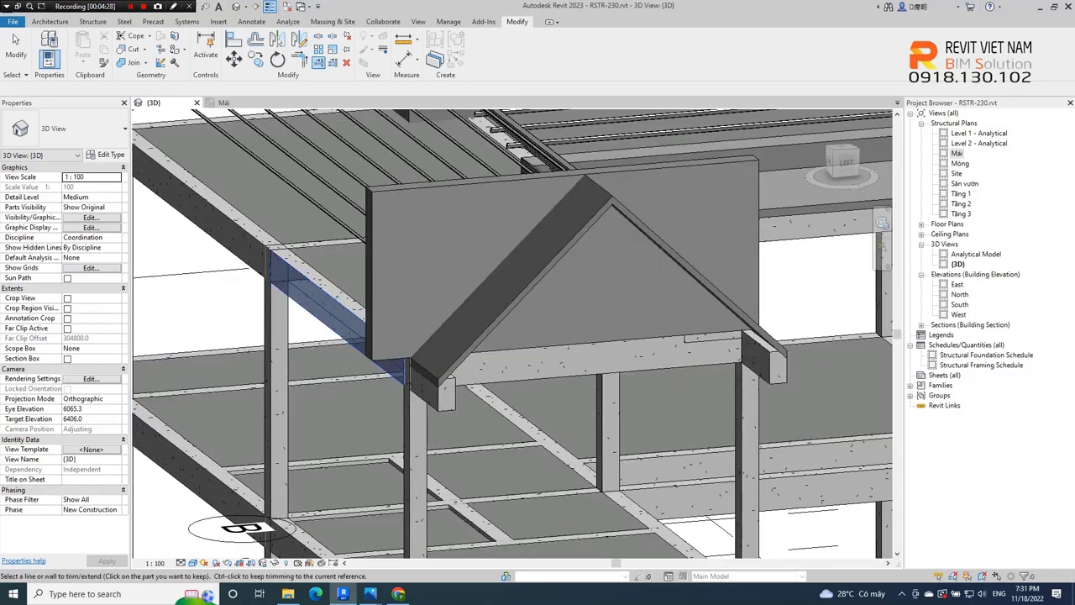
{"action": "left_click", "coordinate": [387, 277]}
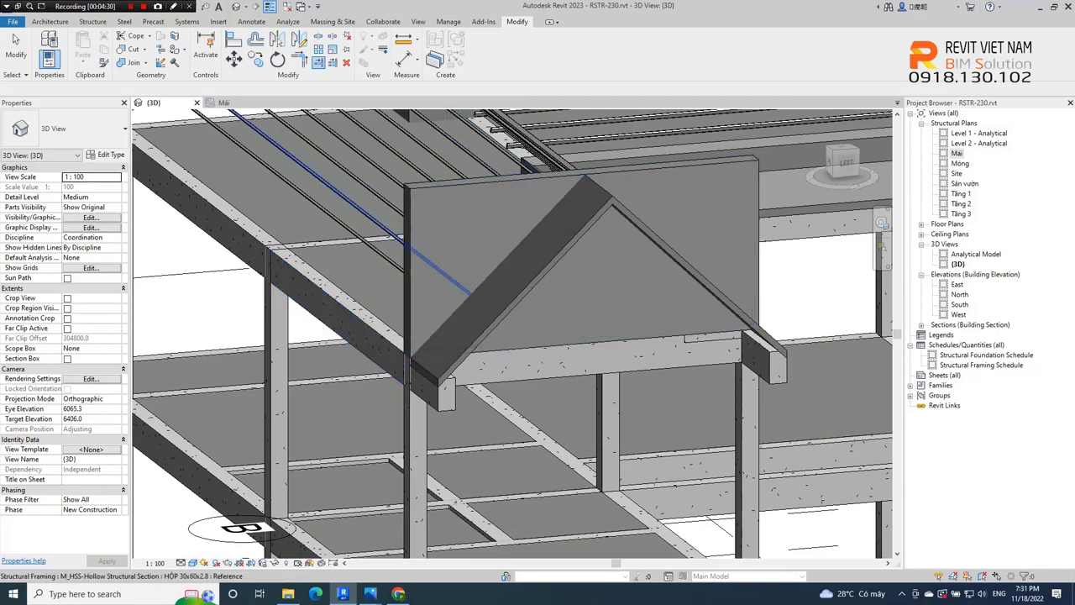
{"action": "scroll", "coordinate": [425, 210], "scroll_direction": "down", "scroll_amount": 2}
{"action": "scroll", "coordinate": [395, 387], "scroll_direction": "down", "scroll_amount": 3}
{"action": "key", "text": "Escape"}
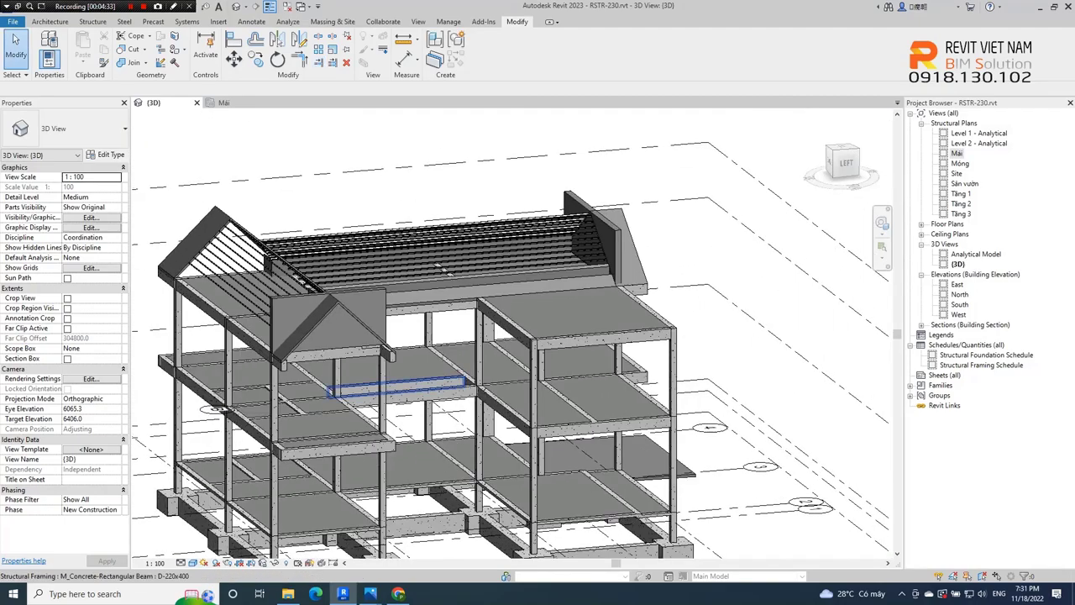
Orbit the 3D view and inspect the beam below the roof to check the trim.
{"action": "mouse_move", "coordinate": [470, 336]}
{"action": "middle_mouse_down", "text": "shift"}
{"action": "mouse_move", "coordinate": [588, 336]}
{"action": "mouse_move", "coordinate": [471, 336]}
{"action": "mouse_move", "coordinate": [537, 378]}
{"action": "middle_mouse_up", "text": "shift"}
{"action": "scroll", "coordinate": [420, 336], "scroll_direction": "up", "scroll_amount": 3}
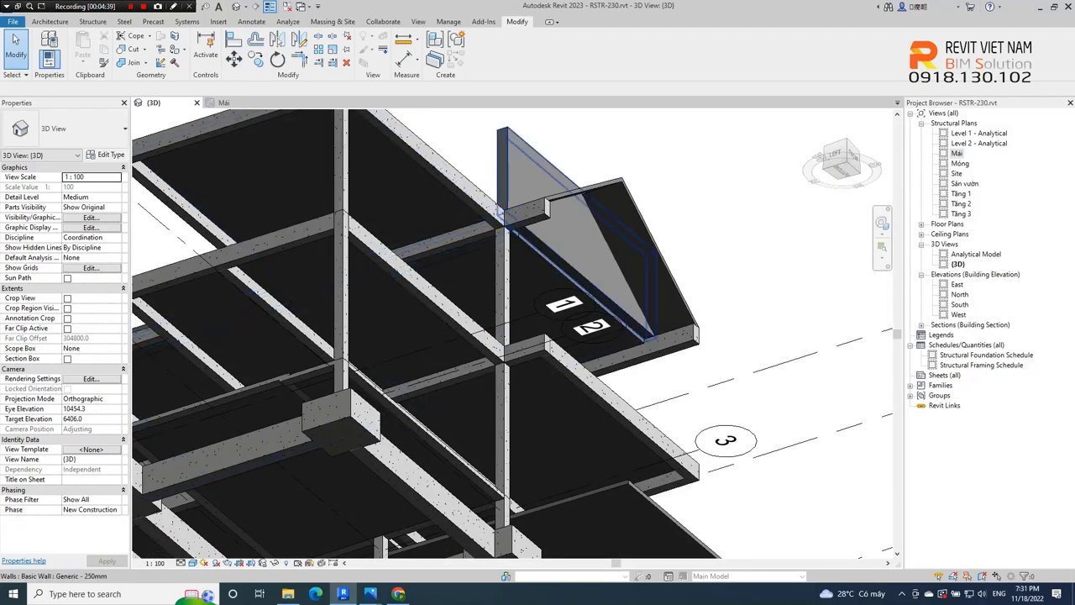
{"action": "middle_click_drag", "start_coordinate": [504, 336], "coordinate": [588, 336], "text": "shift"}
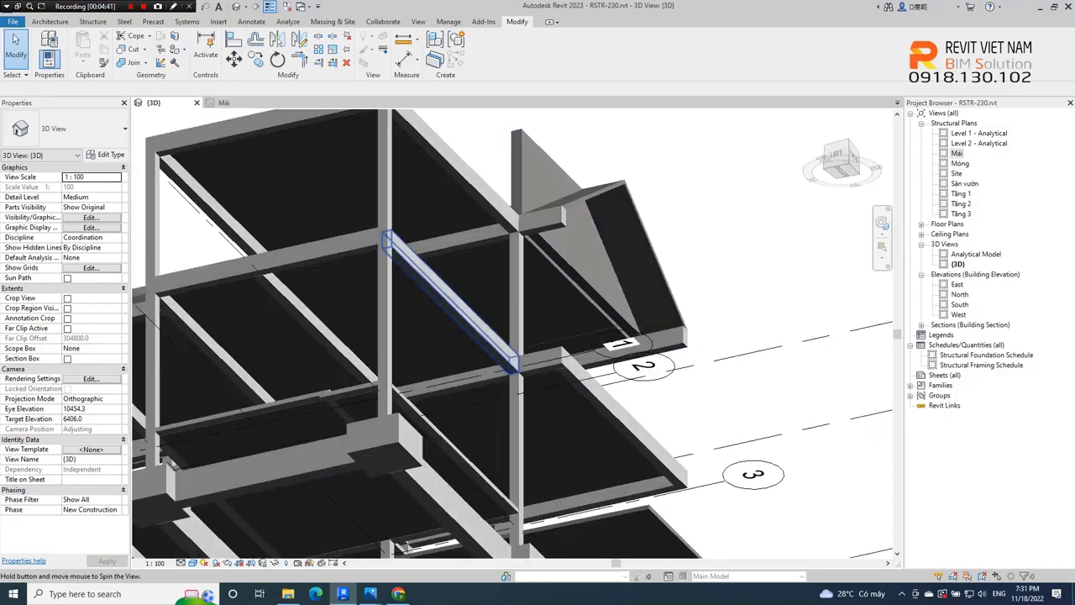
{"action": "scroll", "coordinate": [504, 303], "scroll_direction": "up", "scroll_amount": 3}
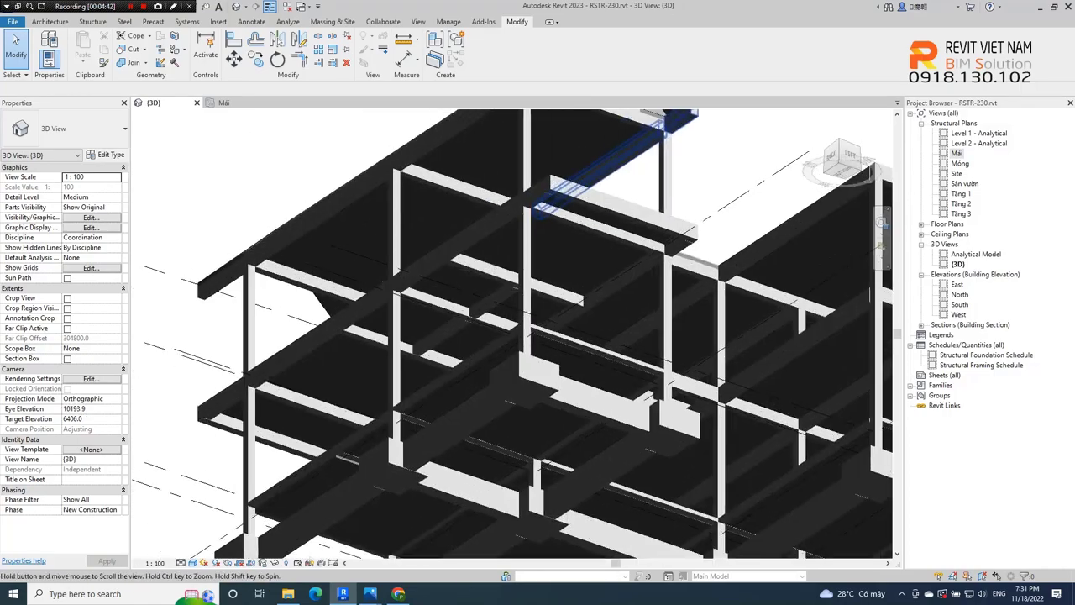
{"action": "left_click", "coordinate": [501, 295]}
{"action": "middle_click_drag", "start_coordinate": [502, 296], "coordinate": [588, 296], "text": "shift"}
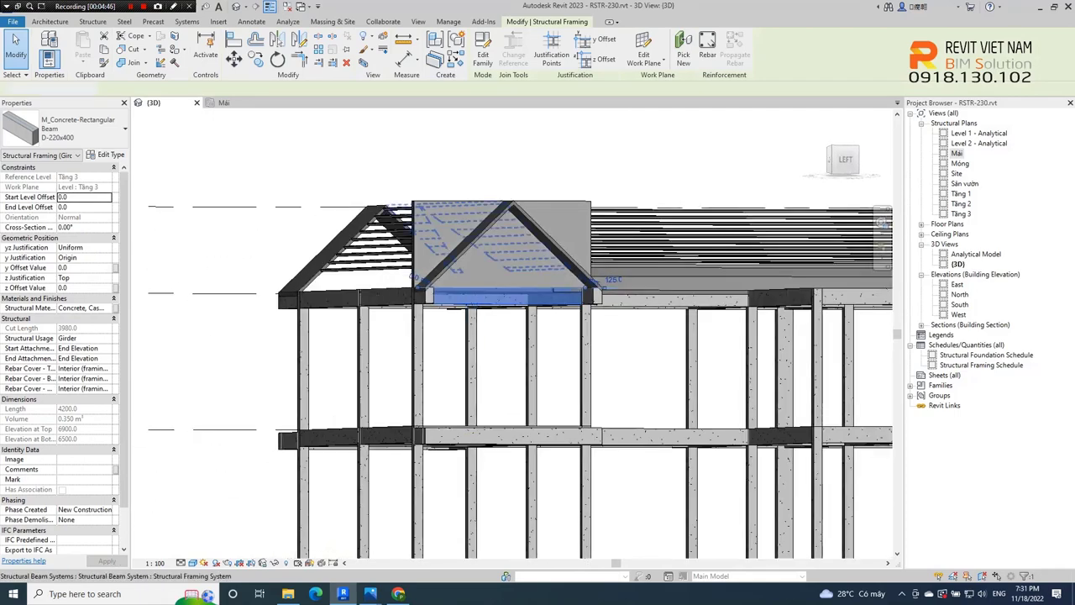
{"action": "scroll", "coordinate": [443, 191], "scroll_direction": "up", "scroll_amount": 2}
{"action": "key", "text": "Escape"}
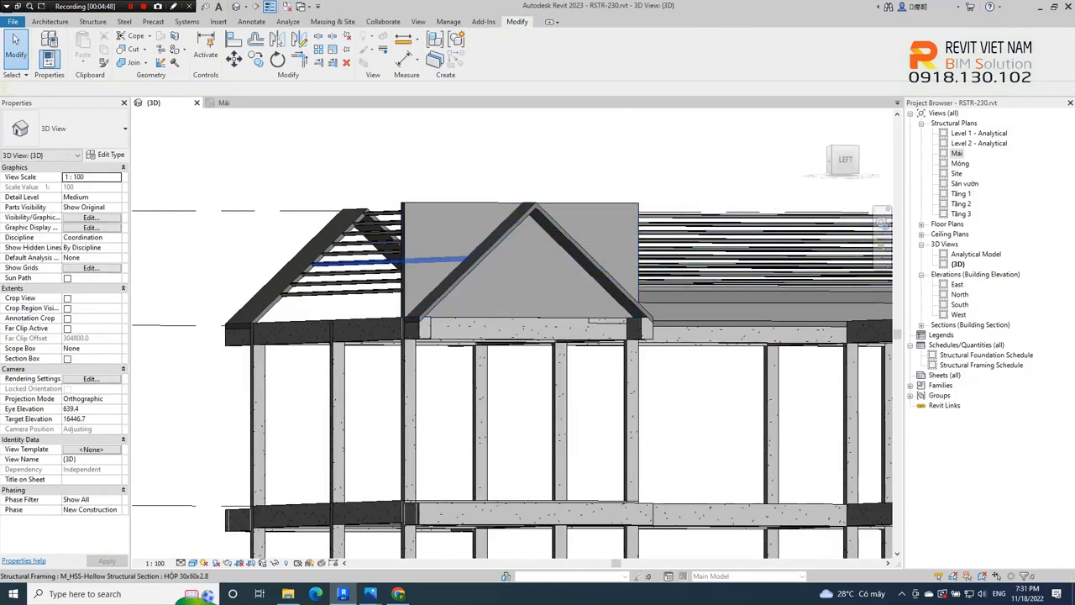
Select the small gable wall, view it from the side, and open its profile using Pick Lines.
{"action": "left_click", "coordinate": [529, 244]}
{"action": "middle_click_drag", "start_coordinate": [529, 244], "coordinate": [588, 252], "text": "shift"}
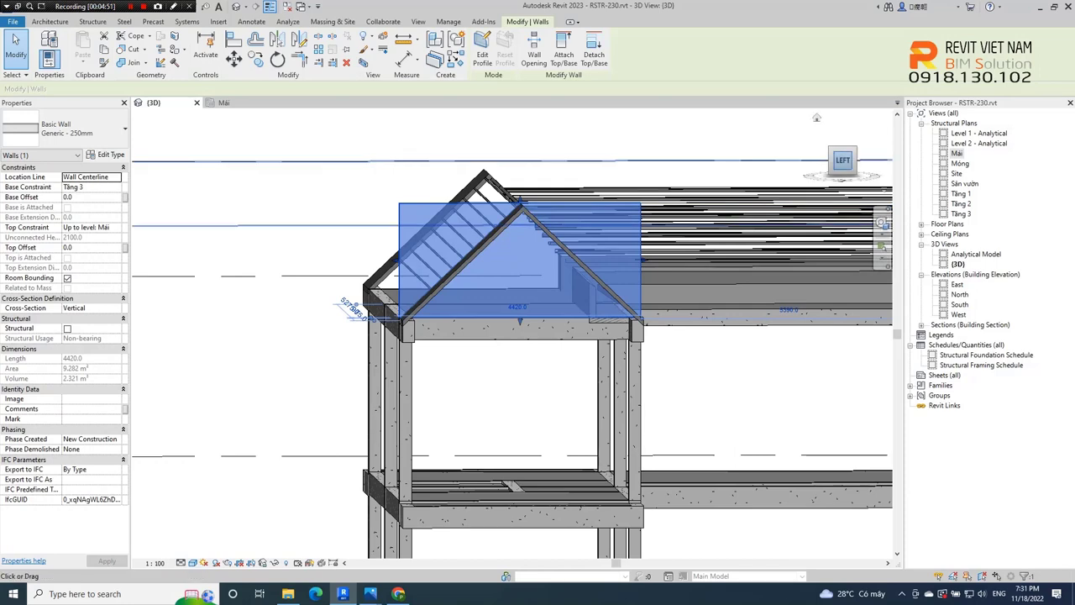
{"action": "left_click", "coordinate": [842, 160]}
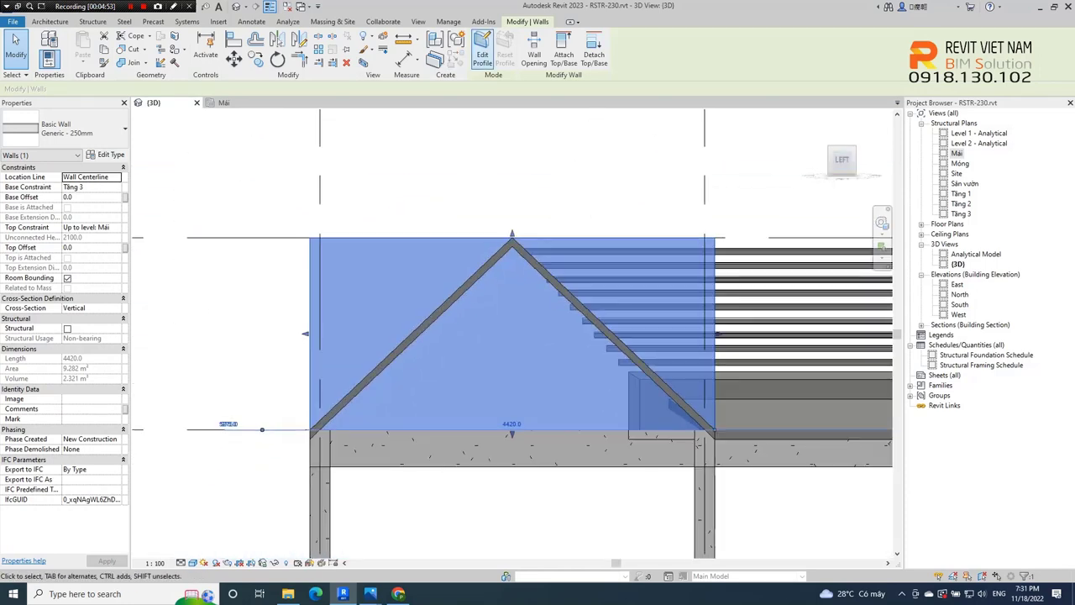
{"action": "left_click", "coordinate": [482, 50]}
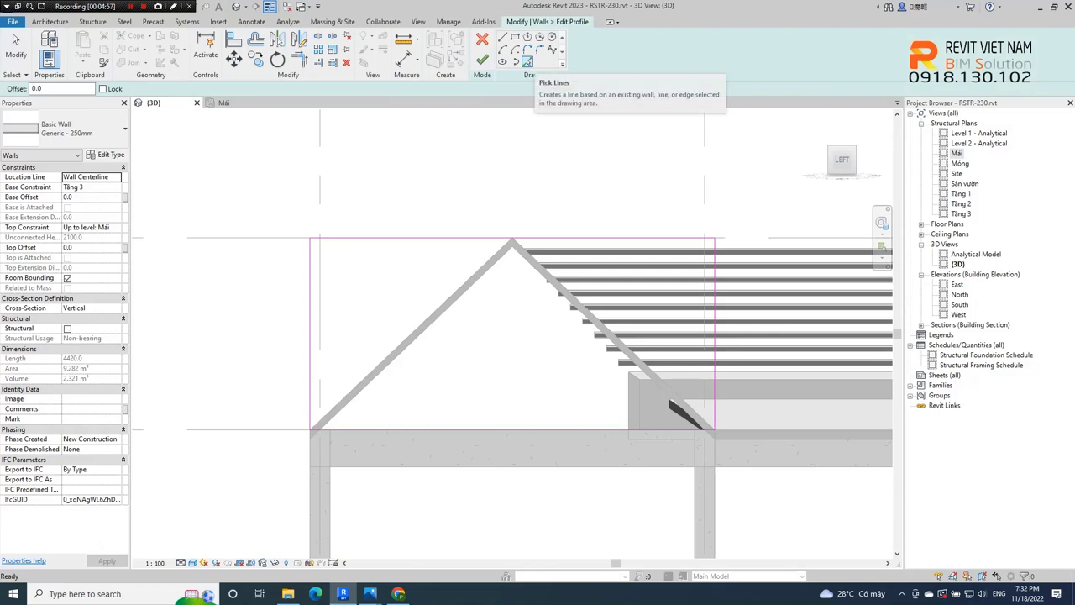
{"action": "left_click", "coordinate": [528, 61]}
{"action": "scroll", "coordinate": [486, 330], "scroll_direction": "up", "scroll_amount": 1}
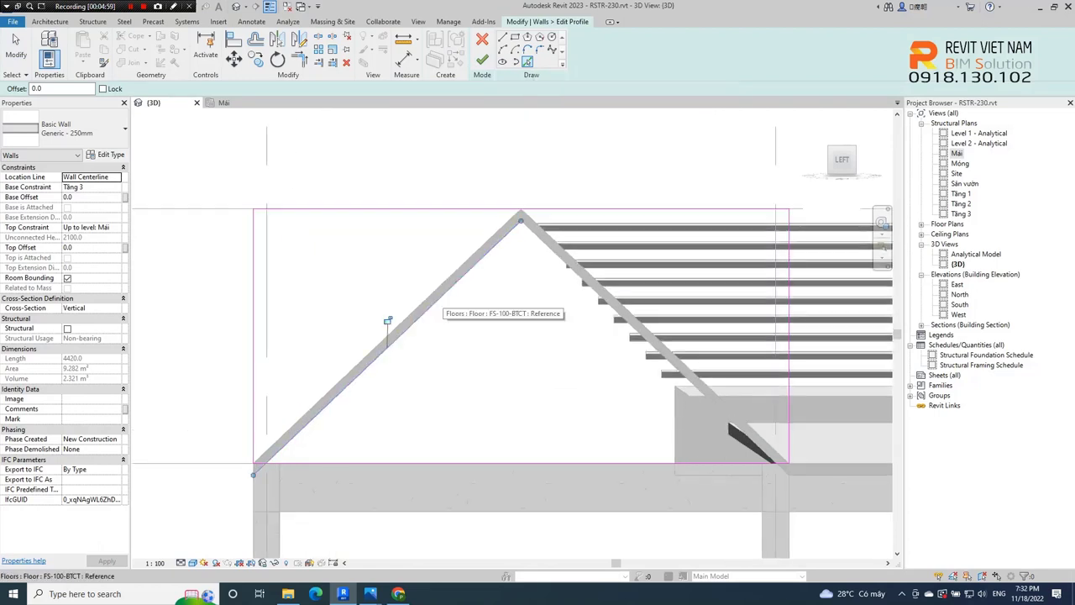
{"action": "scroll", "coordinate": [387, 320], "scroll_direction": "up", "scroll_amount": 2}
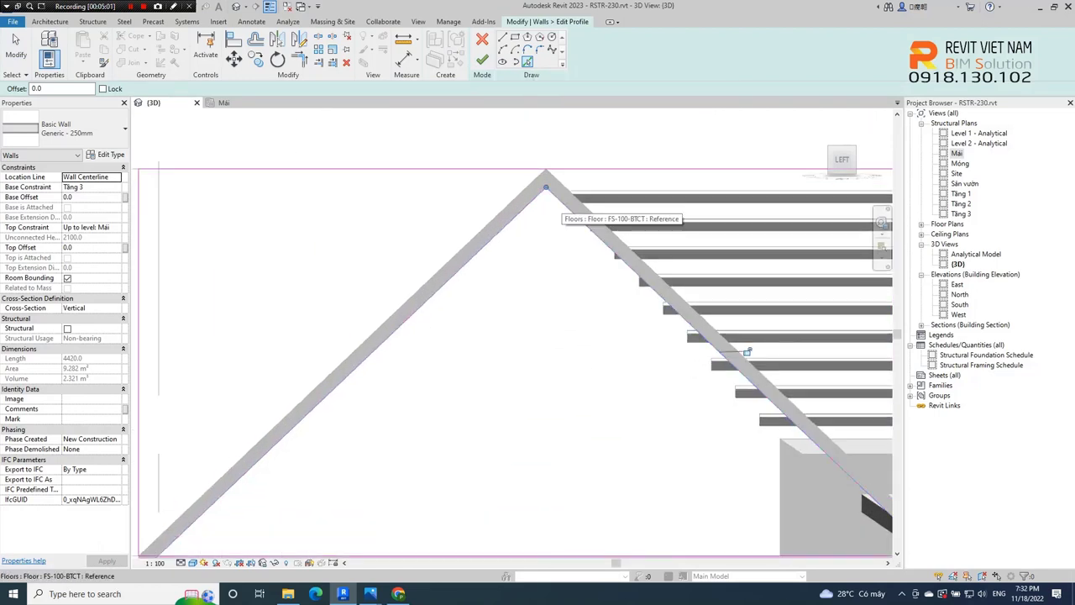
{"action": "scroll", "coordinate": [747, 351], "scroll_direction": "down", "scroll_amount": 2}
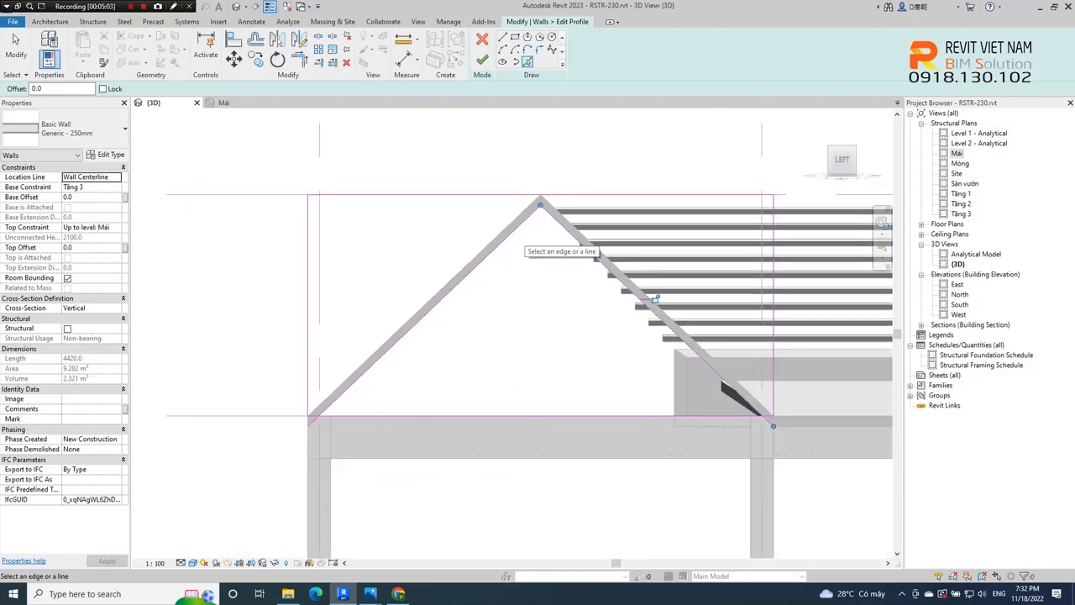
Delete the leftover rectangle sides and top from the sketch and finish the profile.
{"action": "key", "text": "t"}
{"action": "key", "text": "r"}
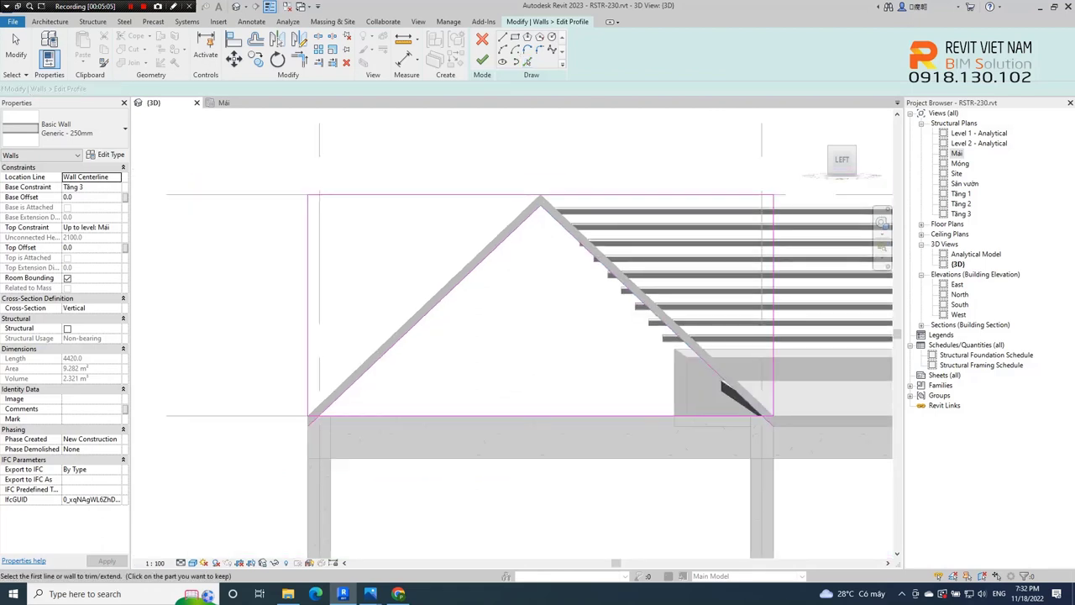
{"action": "scroll", "coordinate": [358, 404], "scroll_direction": "up", "scroll_amount": 2}
{"action": "middle_click_drag", "start_coordinate": [757, 378], "coordinate": [546, 378]}
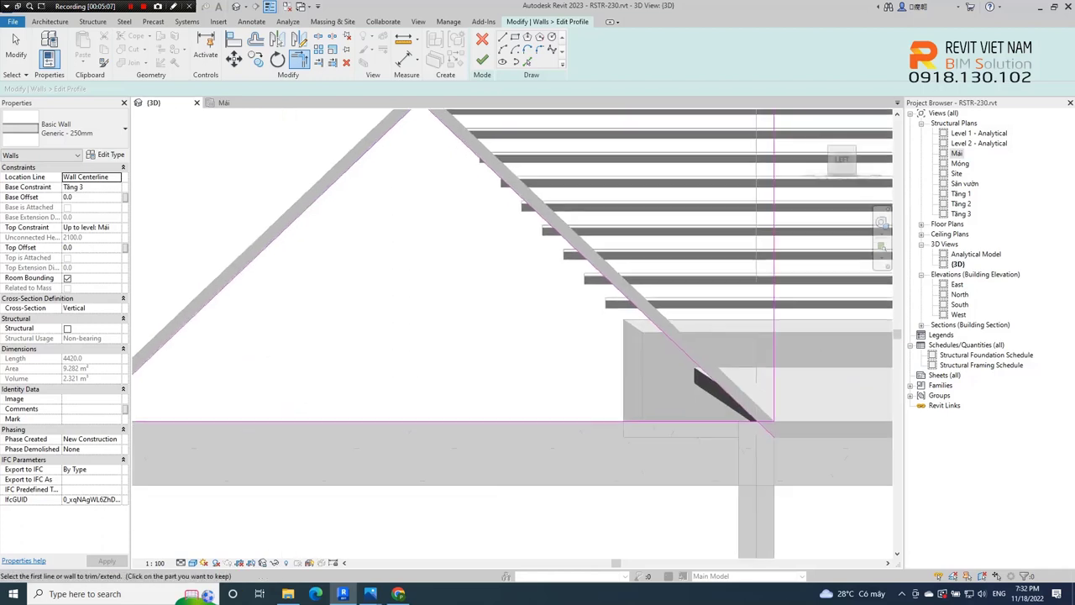
{"action": "scroll", "coordinate": [630, 425], "scroll_direction": "down", "scroll_amount": 3}
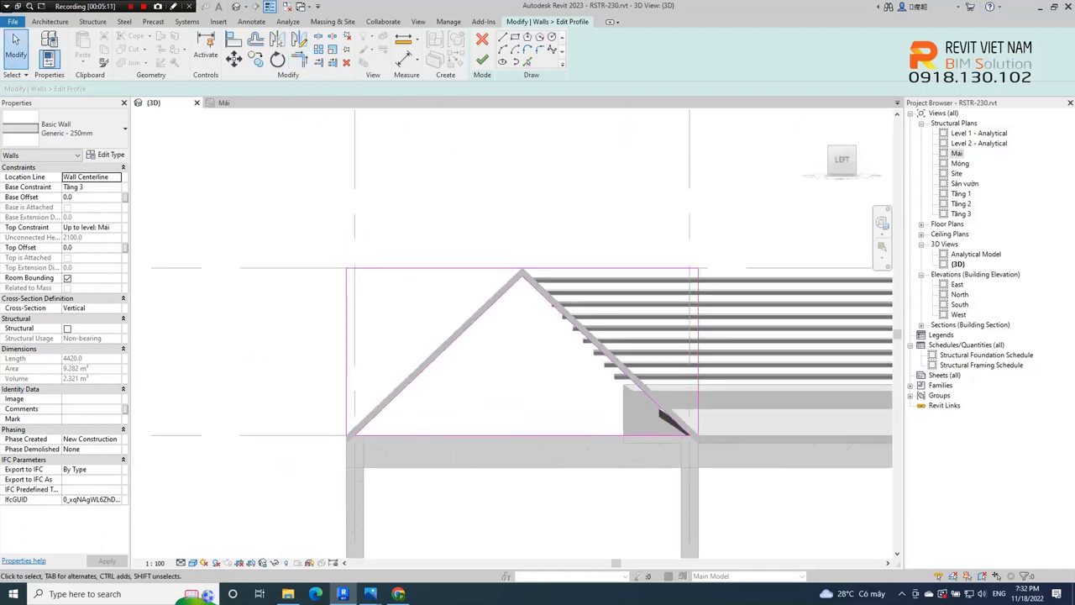
{"action": "left_click", "coordinate": [347, 352]}
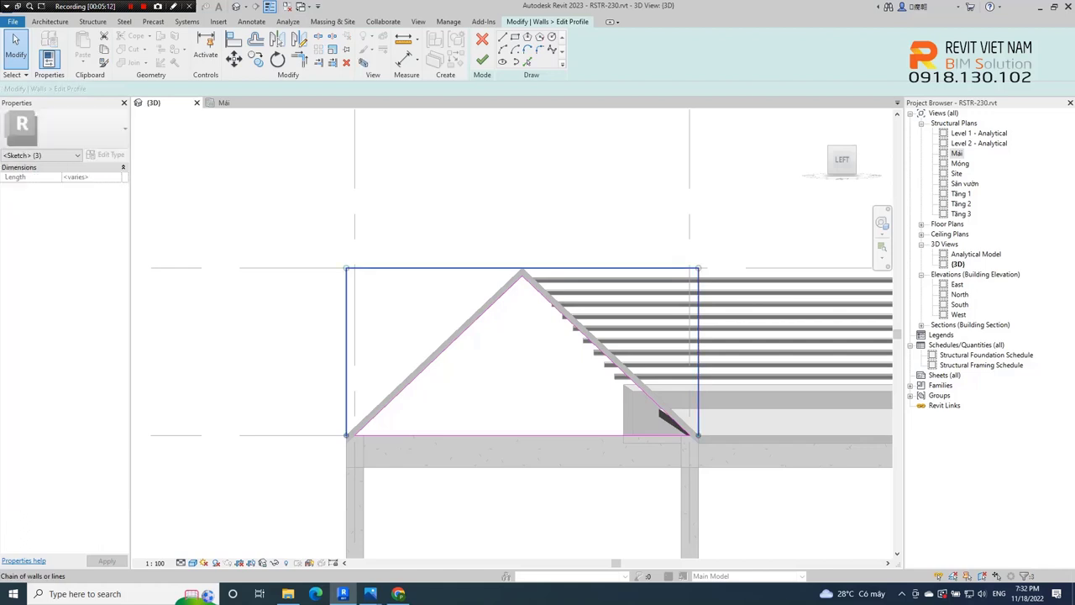
{"action": "key", "text": "Delete"}
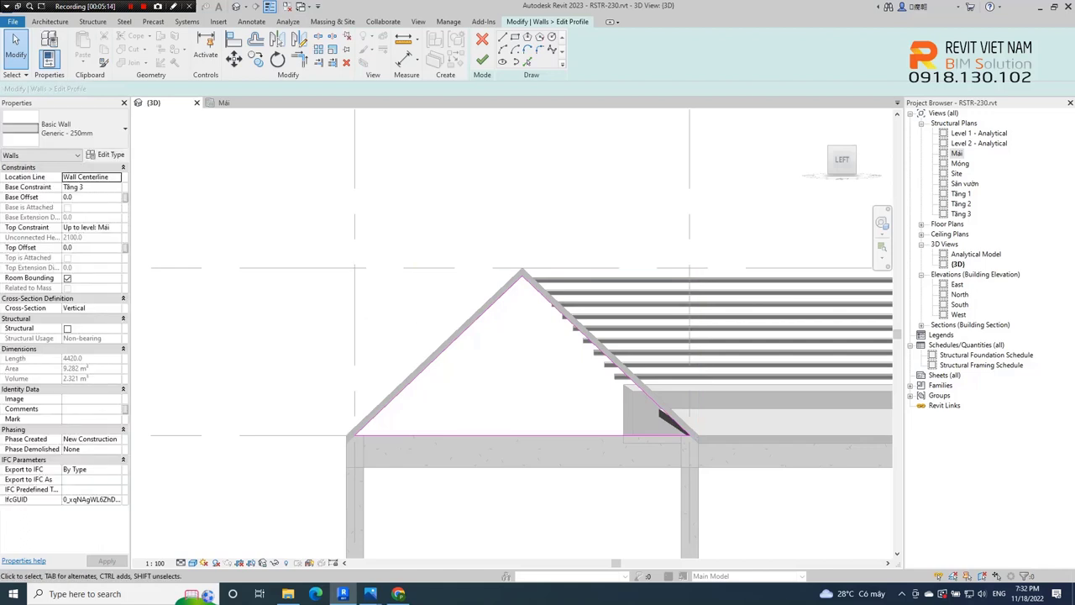
{"action": "left_click", "coordinate": [482, 59]}
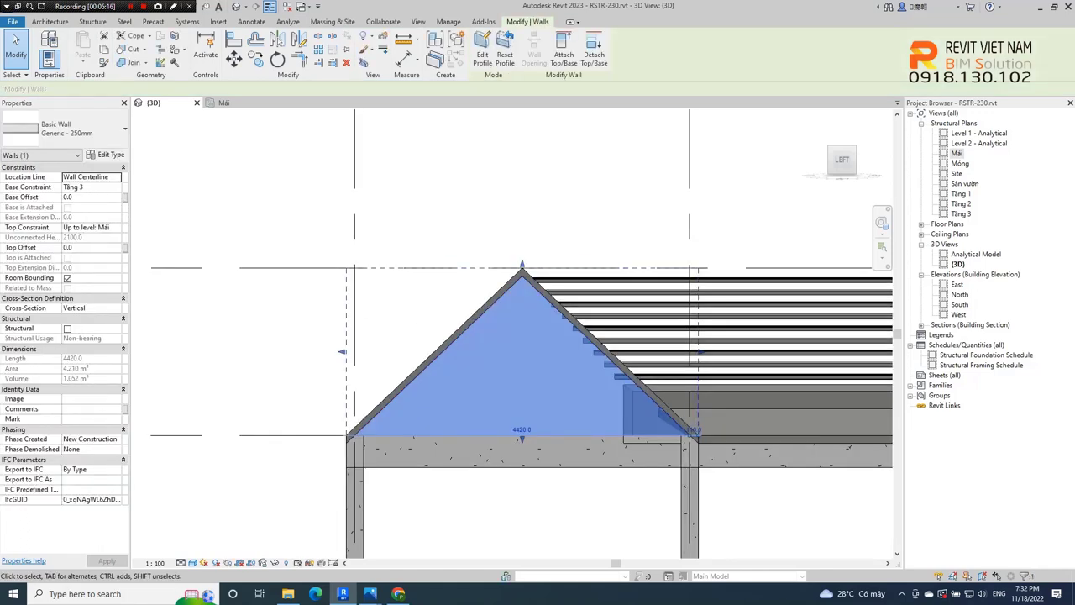
Orbit around the triangular gable wall and compare it with the reference image.
{"action": "middle_click_drag", "start_coordinate": [521, 353], "coordinate": [470, 272], "text": "shift"}
{"action": "key", "text": "Escape"}
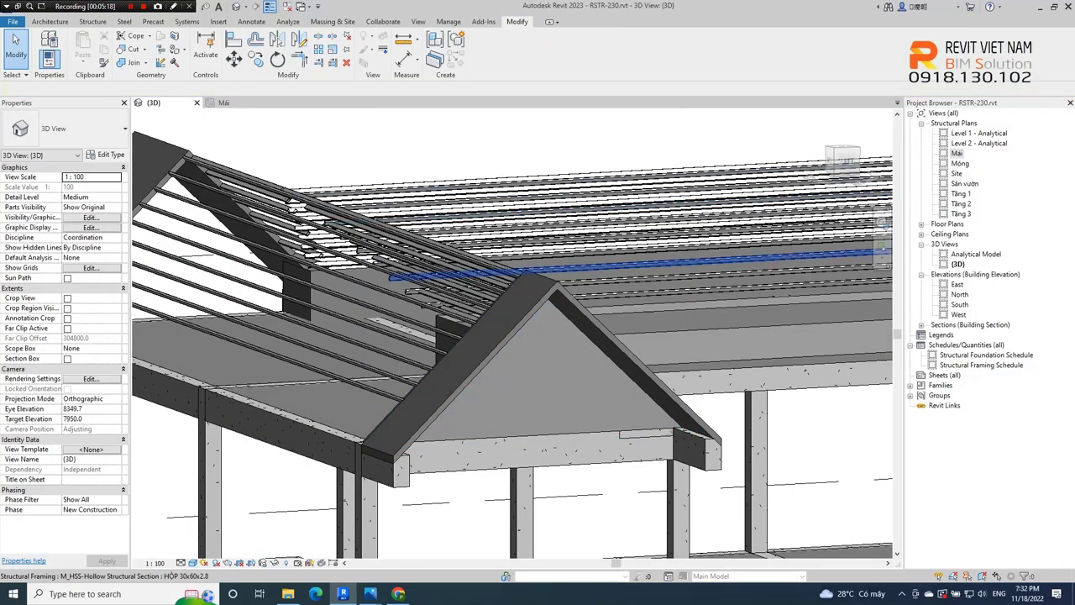
{"action": "left_click", "coordinate": [555, 378]}
{"action": "middle_click_drag", "start_coordinate": [555, 378], "coordinate": [521, 386], "text": "shift"}
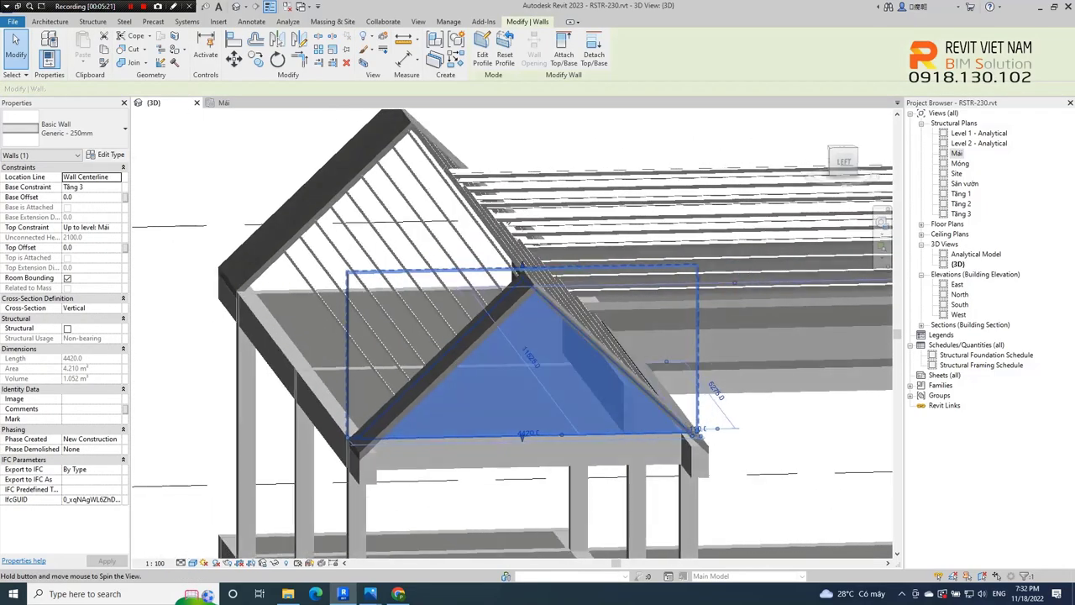
{"action": "scroll", "coordinate": [697, 428], "scroll_direction": "down", "scroll_amount": 3}
{"action": "mouse_move", "coordinate": [697, 428]}
{"action": "middle_mouse_down", "text": "shift"}
{"action": "mouse_move", "coordinate": [672, 483]}
{"action": "mouse_move", "coordinate": [571, 421]}
{"action": "mouse_move", "coordinate": [504, 436]}
{"action": "middle_mouse_up", "text": "shift"}
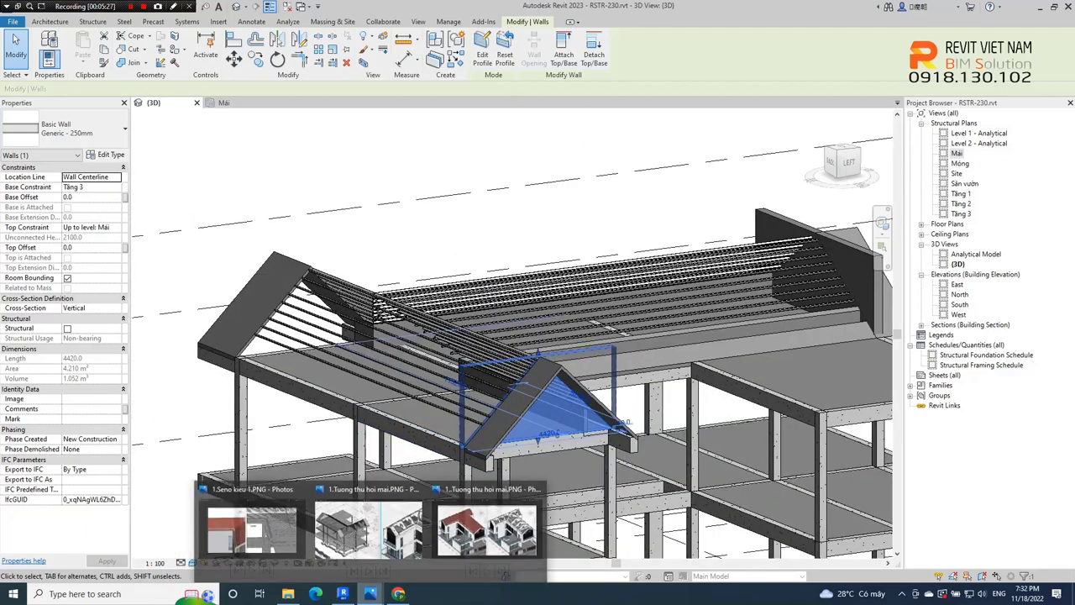
{"action": "left_click", "coordinate": [486, 529]}
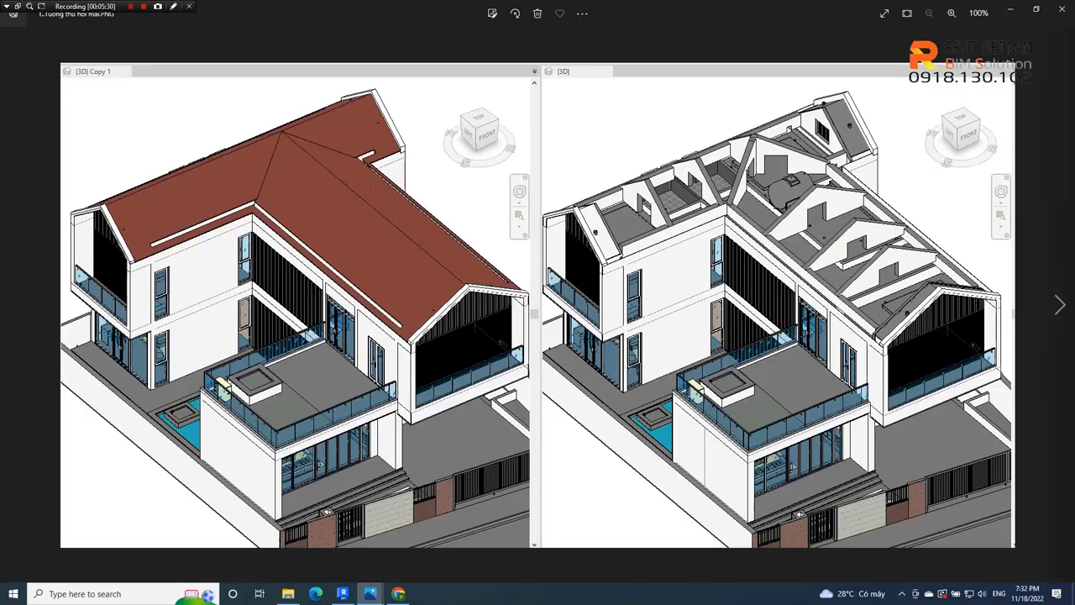
{"action": "key", "text": "alt+Tab"}
View the gable wall from the top and copy it along the roof by the entered distance.
{"action": "left_click", "coordinate": [827, 152]}
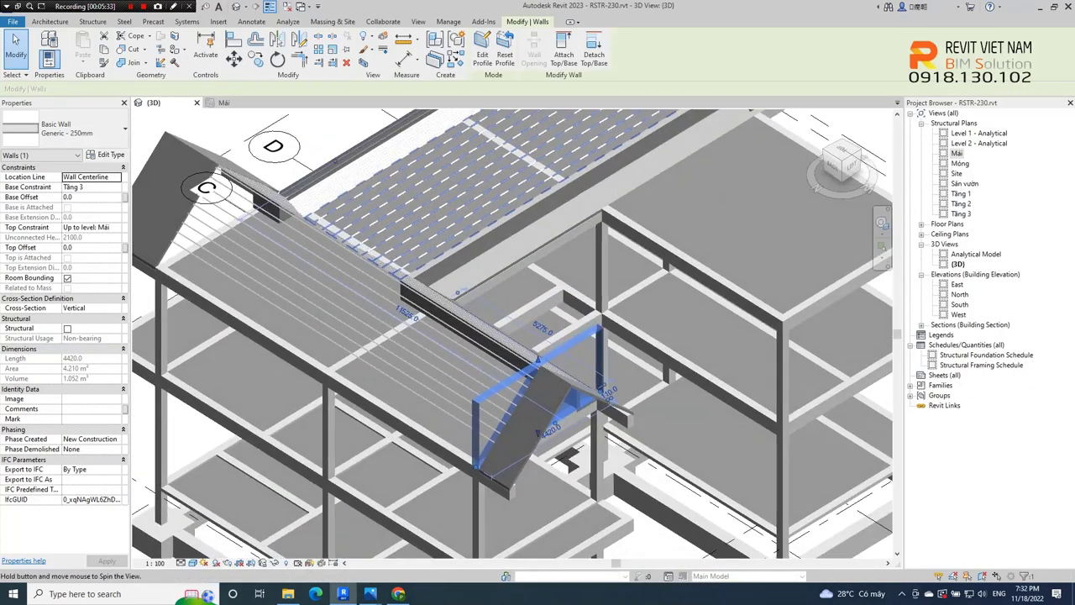
{"action": "left_click", "coordinate": [844, 160]}
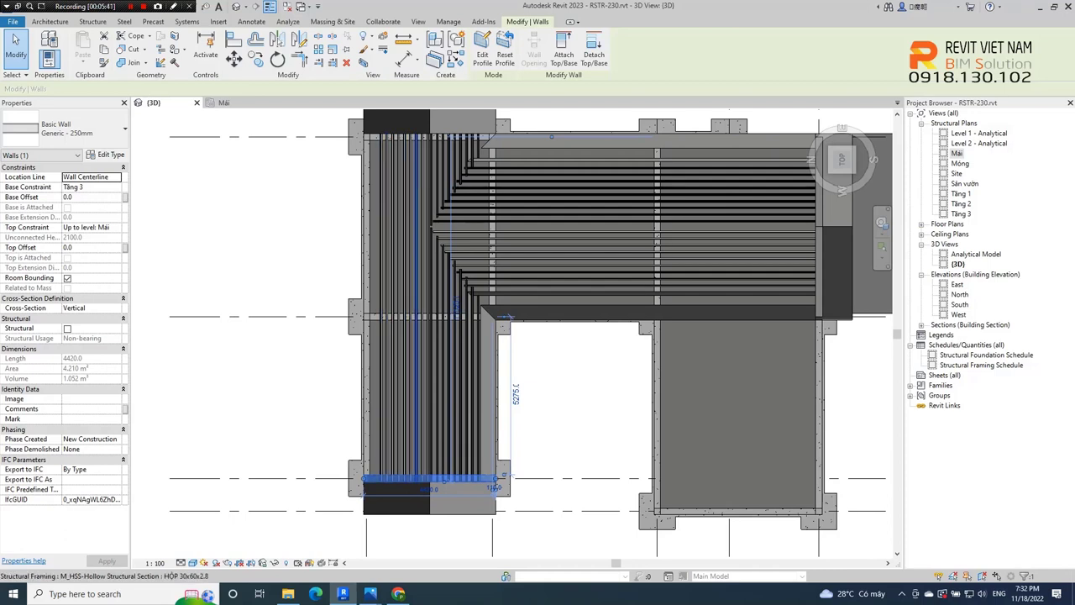
{"action": "middle_click_drag", "start_coordinate": [404, 458], "coordinate": [354, 466]}
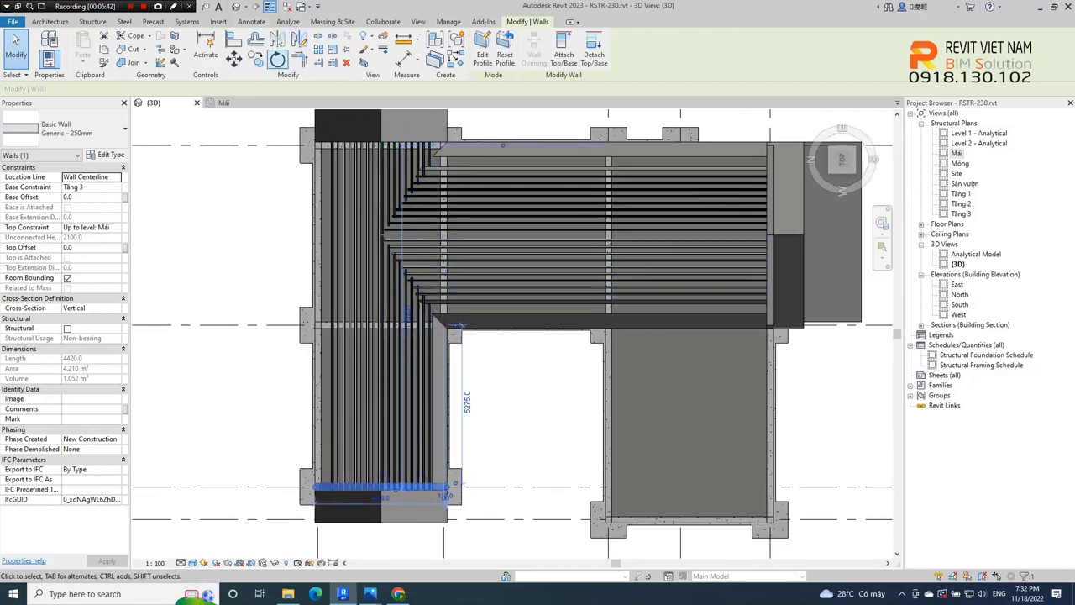
{"action": "key", "text": "m"}
{"action": "key", "text": "v"}
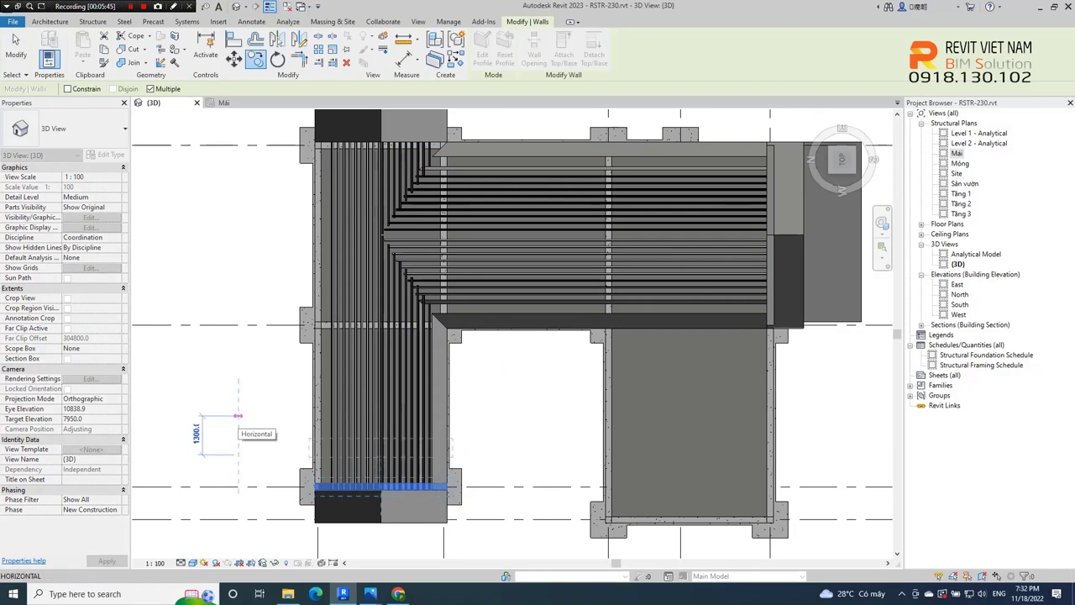
{"action": "type", "text": "250"}
{"action": "key", "text": "Return"}
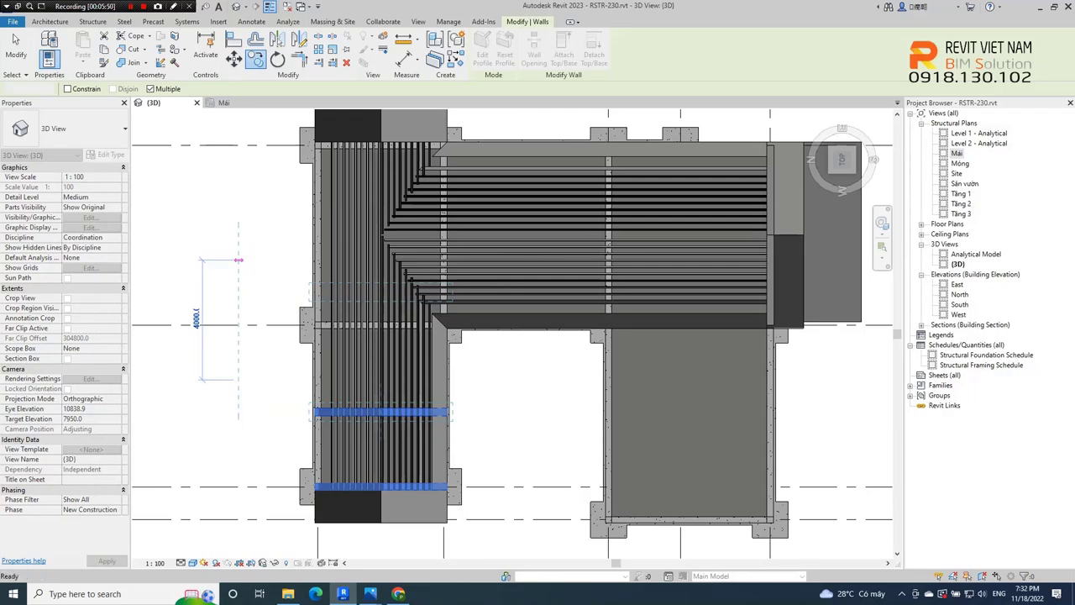
{"action": "key", "text": "Escape"}
Orbit the 3D view to inspect the copied gable wall.
{"action": "middle_click_drag", "start_coordinate": [238, 260], "coordinate": [471, 277], "text": "shift"}
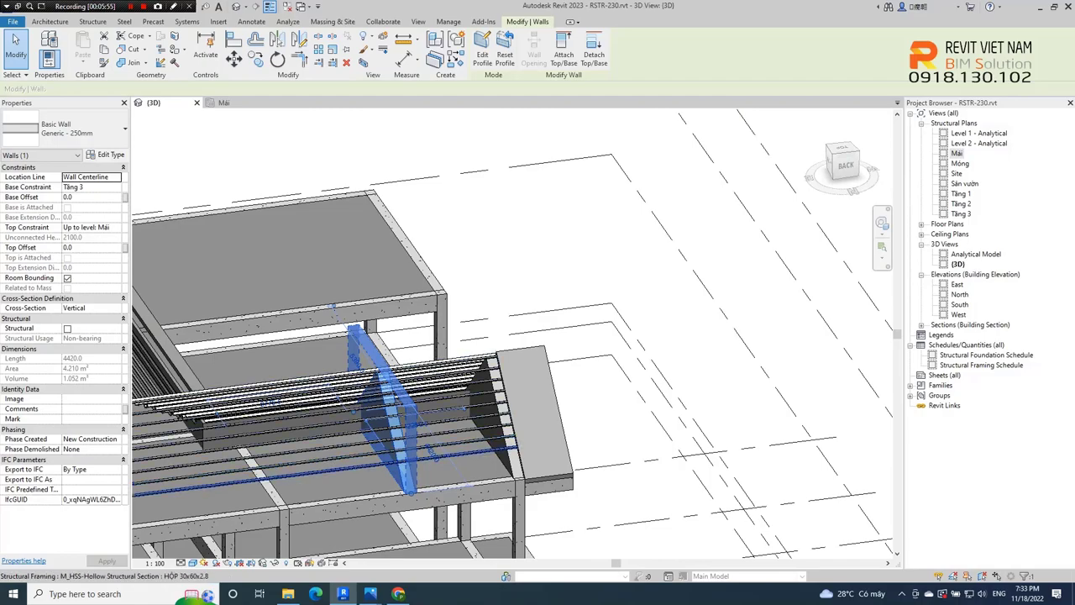
{"action": "mouse_move", "coordinate": [471, 277]}
{"action": "middle_mouse_down", "text": "shift"}
{"action": "mouse_move", "coordinate": [538, 353]}
{"action": "mouse_move", "coordinate": [656, 370]}
{"action": "mouse_move", "coordinate": [706, 353]}
{"action": "middle_mouse_up", "text": "shift"}
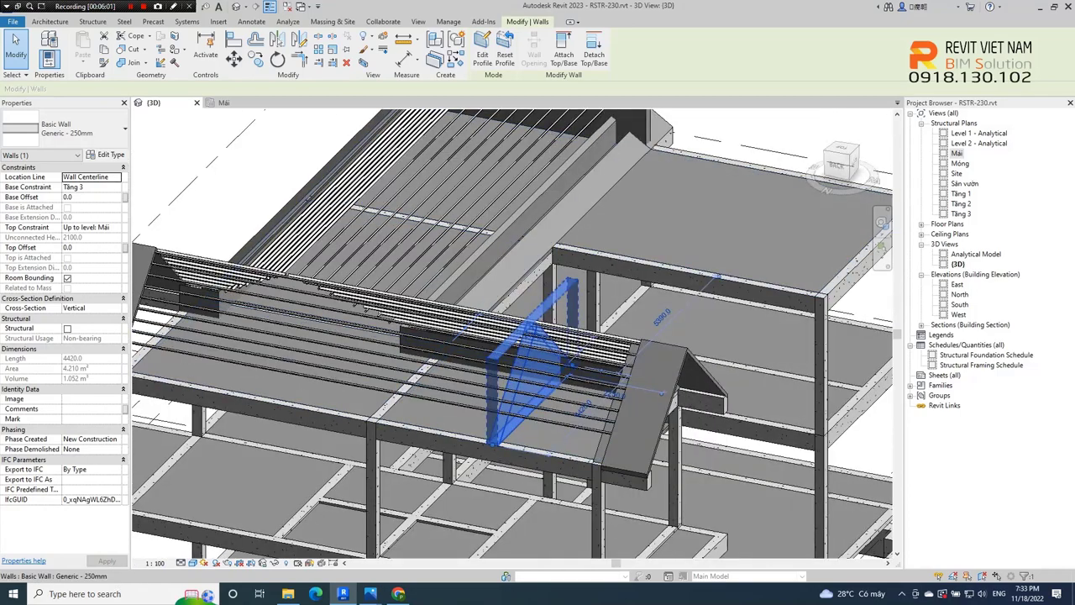
{"action": "scroll", "coordinate": [588, 353], "scroll_direction": "up", "scroll_amount": 1}
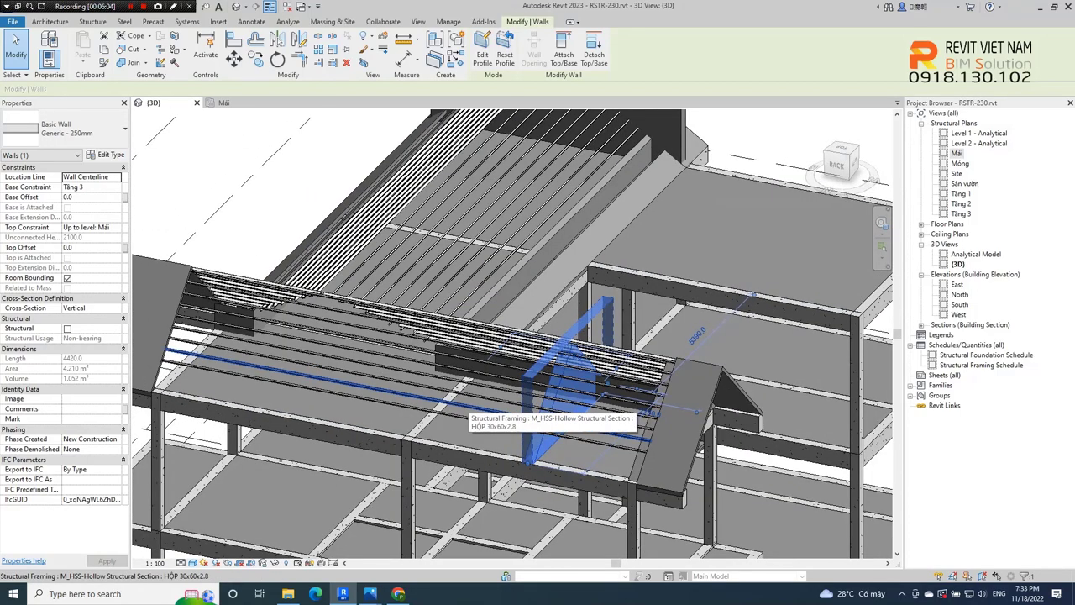
{"action": "mouse_move", "coordinate": [467, 411]}
{"action": "middle_mouse_down", "text": "shift"}
{"action": "mouse_move", "coordinate": [588, 412]}
{"action": "mouse_move", "coordinate": [495, 412]}
{"action": "middle_mouse_up", "text": "shift"}
{"action": "key", "text": "Escape"}
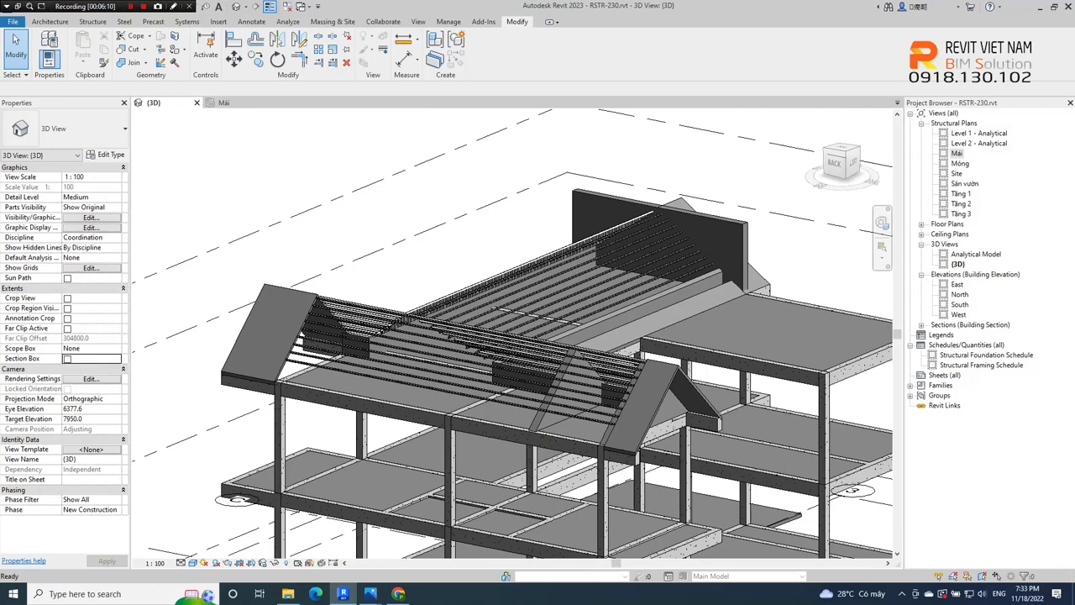
Zoom out to a straight-on back view and select the section box.
{"action": "scroll", "coordinate": [512, 336], "scroll_direction": "down", "scroll_amount": 1}
{"action": "scroll", "coordinate": [513, 336], "scroll_direction": "down", "scroll_amount": 2}
{"action": "scroll", "coordinate": [513, 336], "scroll_direction": "down", "scroll_amount": 2}
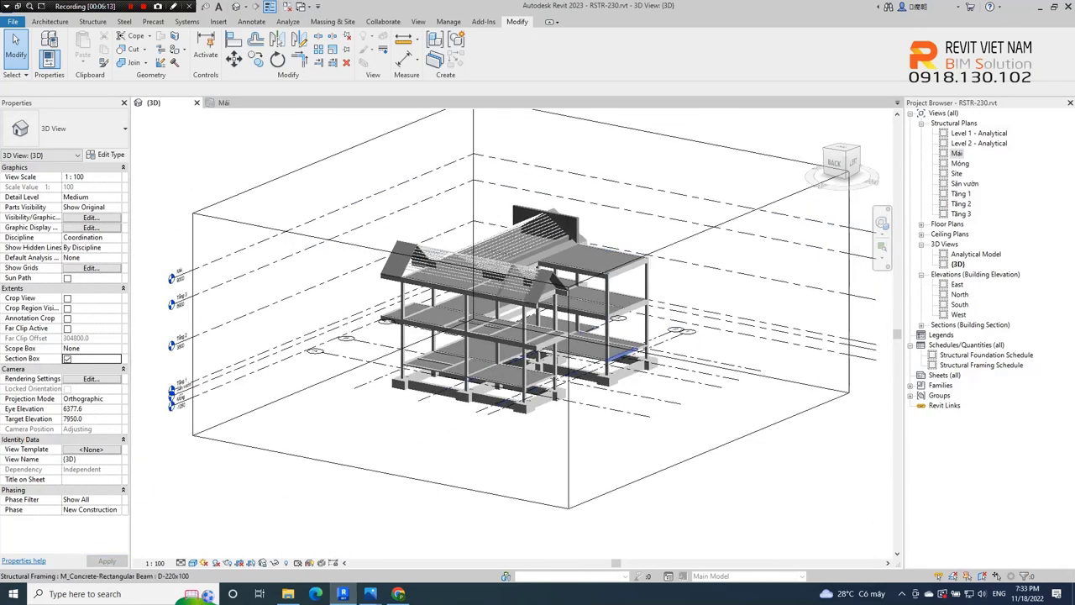
{"action": "scroll", "coordinate": [513, 336], "scroll_direction": "down", "scroll_amount": 1}
{"action": "middle_click_drag", "start_coordinate": [512, 336], "coordinate": [466, 336], "text": "shift"}
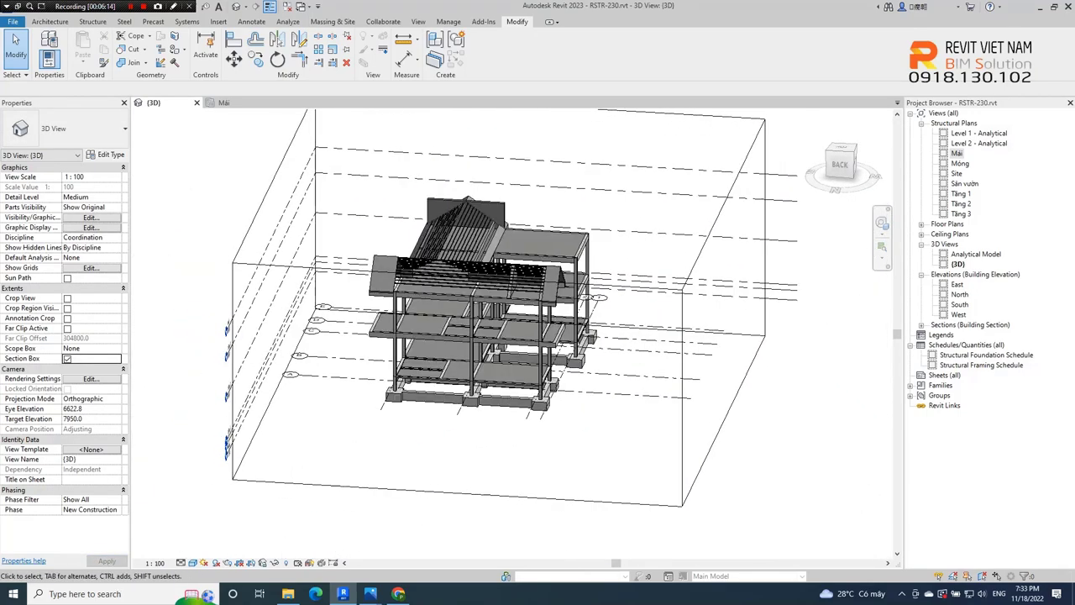
{"action": "left_click", "coordinate": [683, 432]}
{"action": "key", "text": "Escape"}
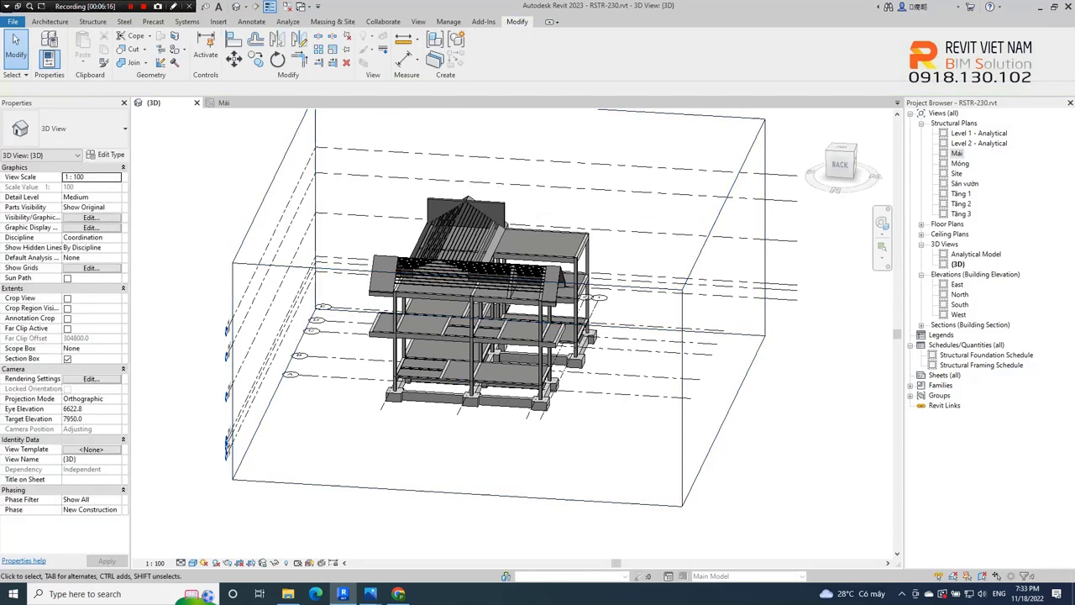
{"action": "left_click", "coordinate": [683, 432]}
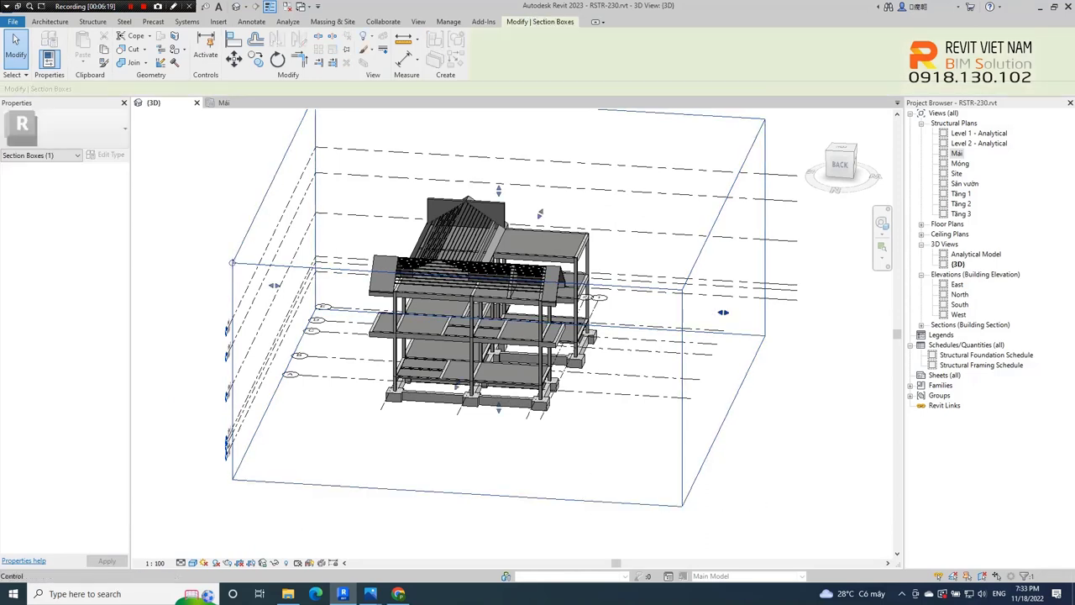
Drag the section box's right face inward to cut into the building, then back outward.
{"action": "left_click_drag", "start_coordinate": [722, 312], "coordinate": [672, 312]}
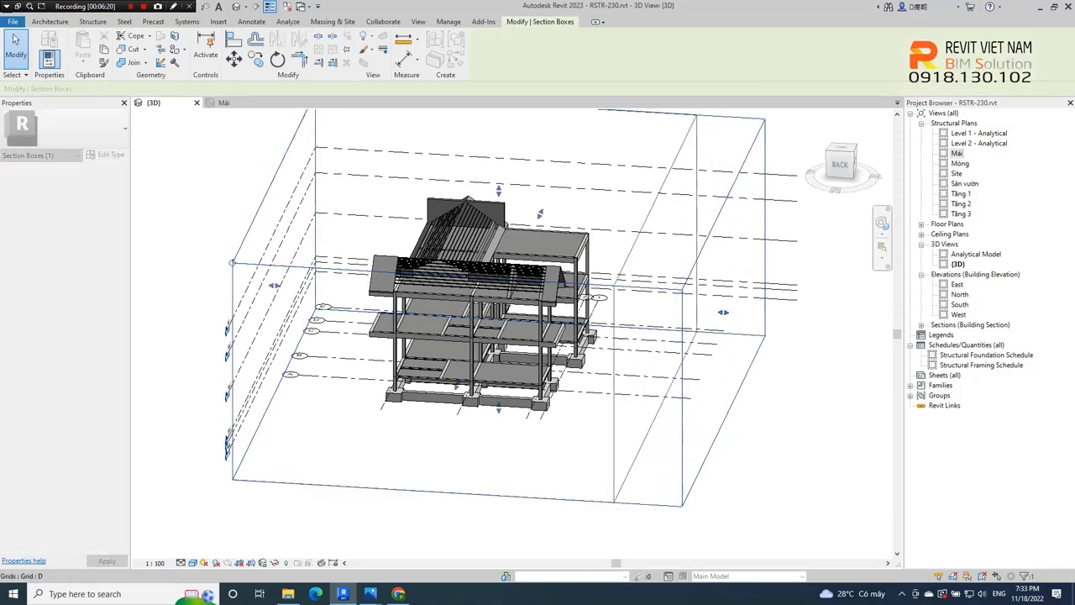
{"action": "mouse_move", "coordinate": [672, 313]}
{"action": "middle_mouse_down", "text": "shift"}
{"action": "mouse_move", "coordinate": [622, 313]}
{"action": "mouse_move", "coordinate": [504, 351]}
{"action": "middle_mouse_up", "text": "shift"}
{"action": "left_click_drag", "start_coordinate": [655, 289], "coordinate": [572, 293]}
{"action": "middle_click_drag", "start_coordinate": [471, 319], "coordinate": [505, 319], "text": "shift"}
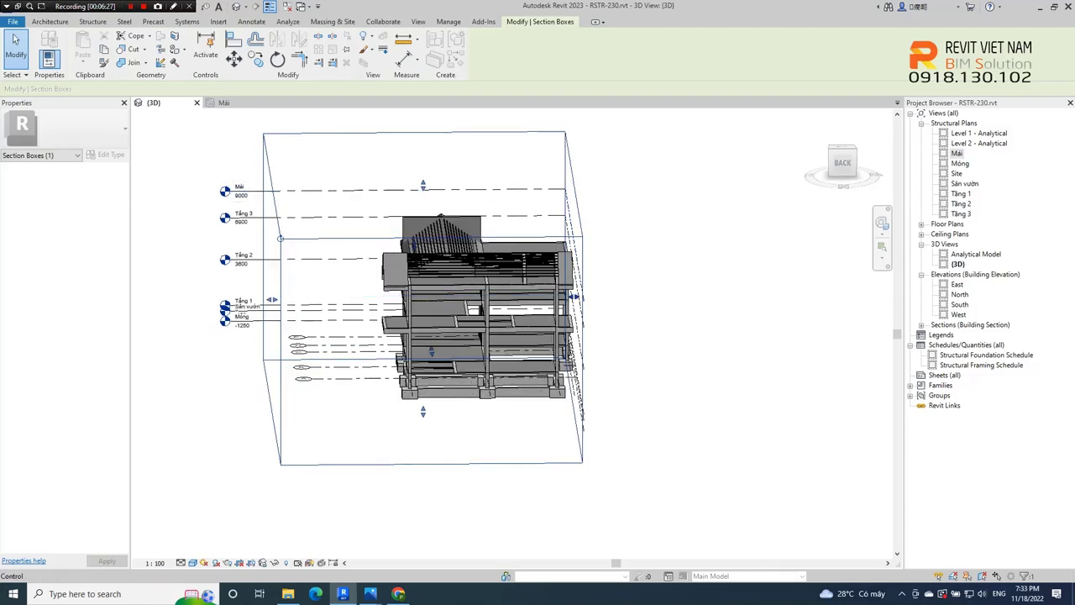
{"action": "left_click_drag", "start_coordinate": [576, 299], "coordinate": [544, 301]}
{"action": "scroll", "coordinate": [538, 311], "scroll_direction": "up", "scroll_amount": 3}
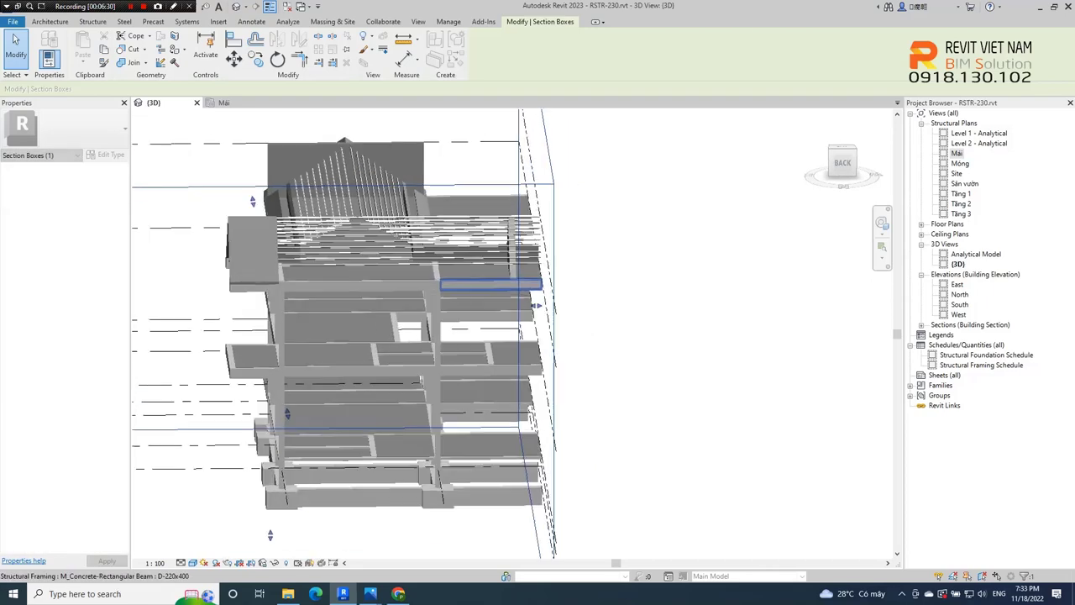
{"action": "scroll", "coordinate": [530, 318], "scroll_direction": "up", "scroll_amount": 2}
{"action": "scroll", "coordinate": [685, 313], "scroll_direction": "down", "scroll_amount": 2}
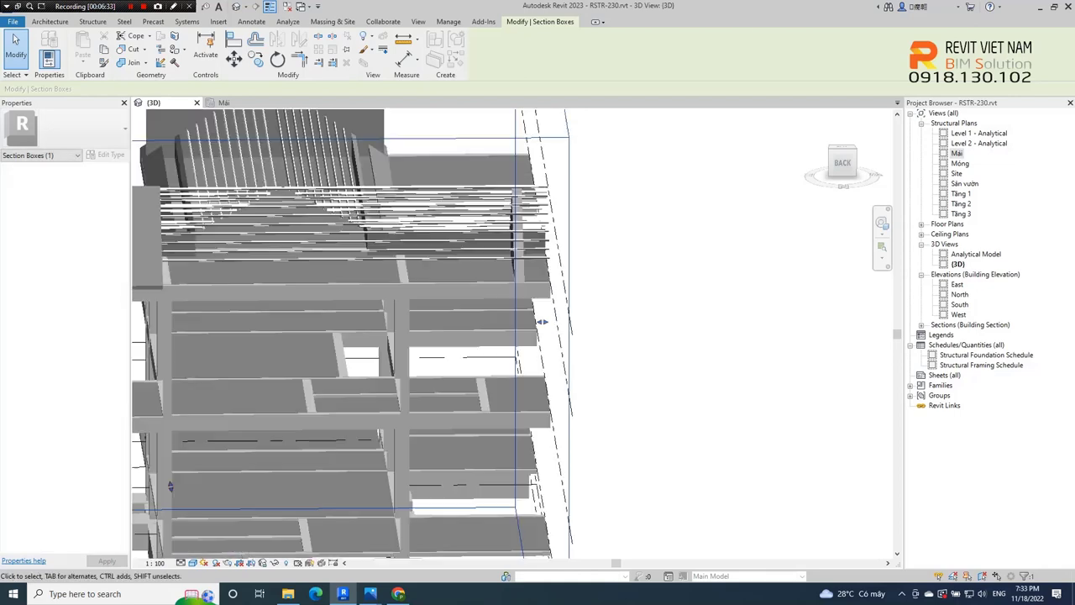
{"action": "left_click_drag", "start_coordinate": [576, 320], "coordinate": [669, 320]}
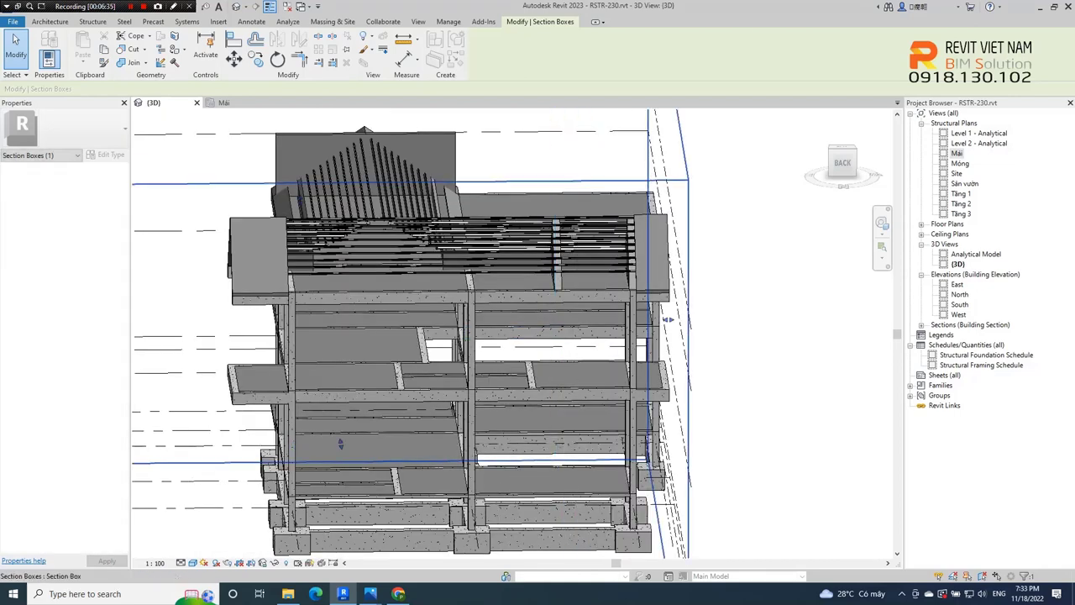
{"action": "mouse_move", "coordinate": [668, 319]}
{"action": "middle_mouse_down", "text": "shift"}
{"action": "mouse_move", "coordinate": [689, 286]}
{"action": "mouse_move", "coordinate": [731, 269]}
{"action": "middle_mouse_up", "text": "shift"}
From the Left view, select the Generic - 250mm gable wall and enter Edit Profile.
{"action": "left_click", "coordinate": [840, 160]}
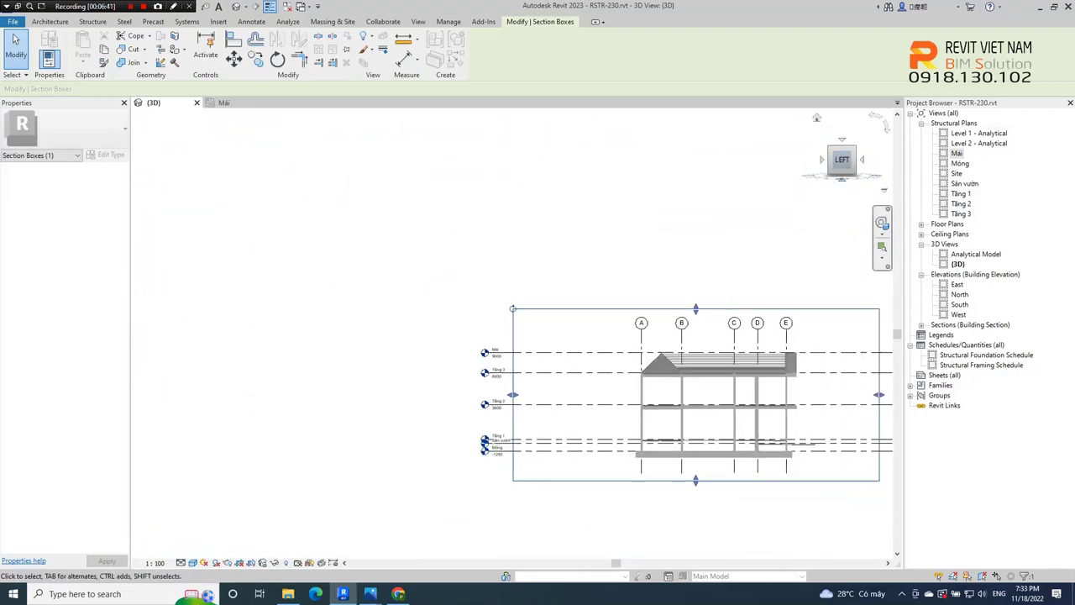
{"action": "scroll", "coordinate": [487, 387], "scroll_direction": "up", "scroll_amount": 4}
{"action": "scroll", "coordinate": [487, 386], "scroll_direction": "up", "scroll_amount": 2}
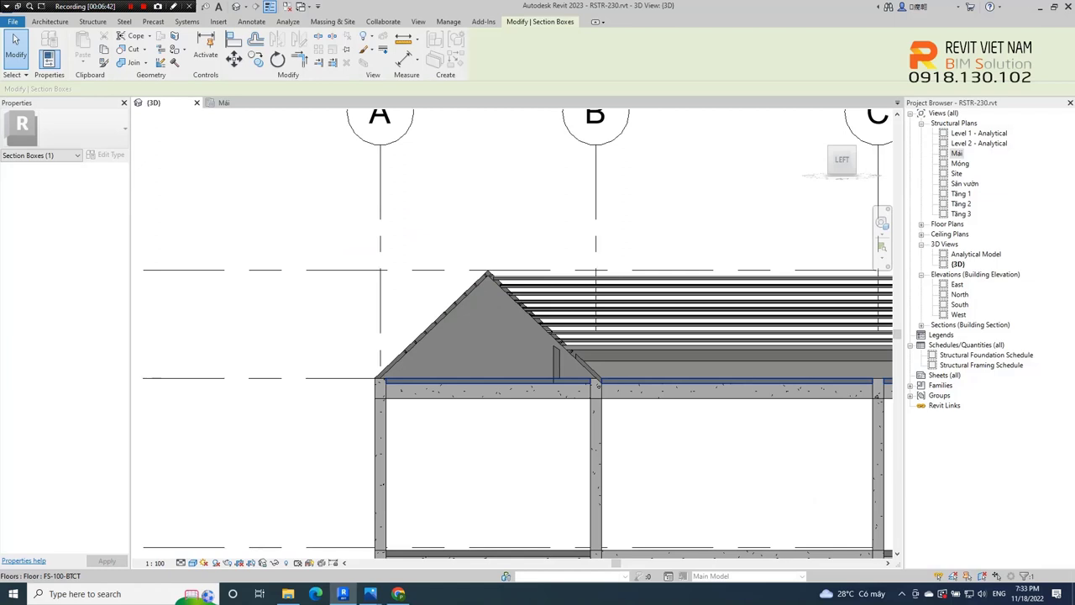
{"action": "key", "text": "Tab"}
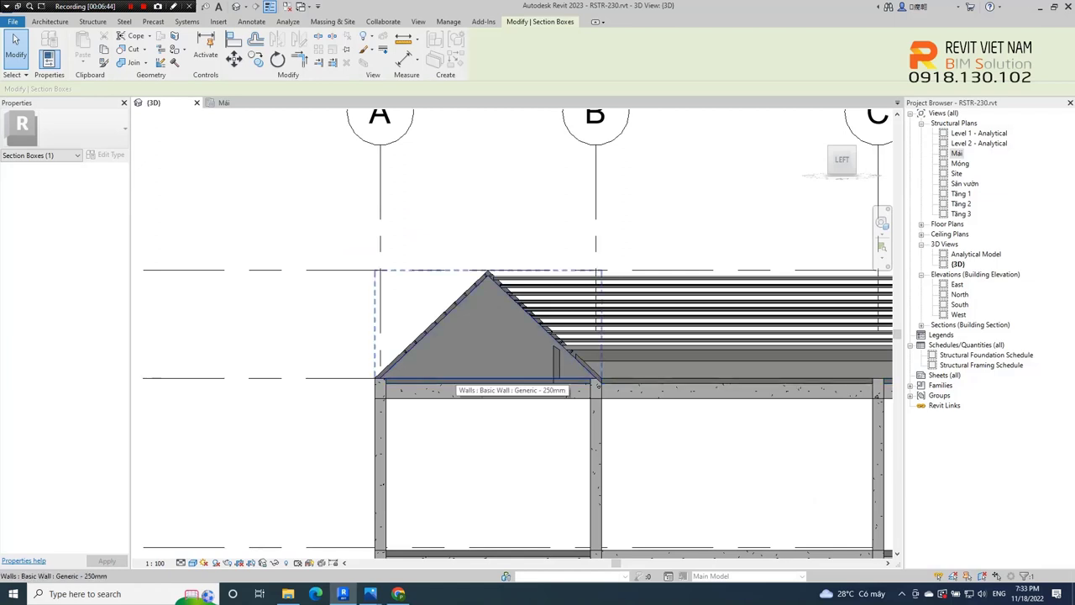
{"action": "left_click", "coordinate": [487, 380]}
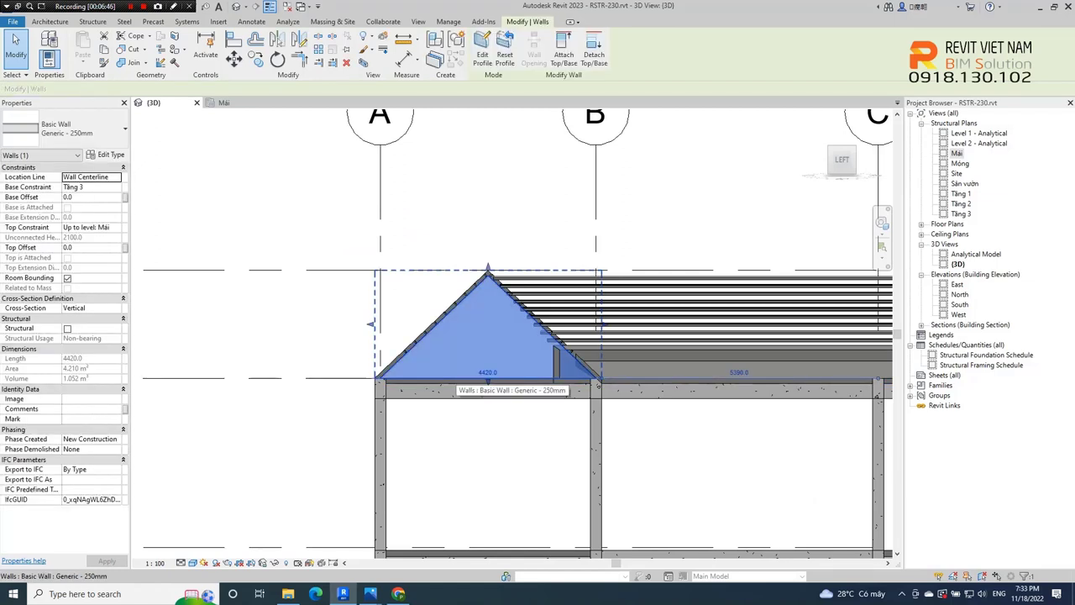
{"action": "key", "text": "Escape"}
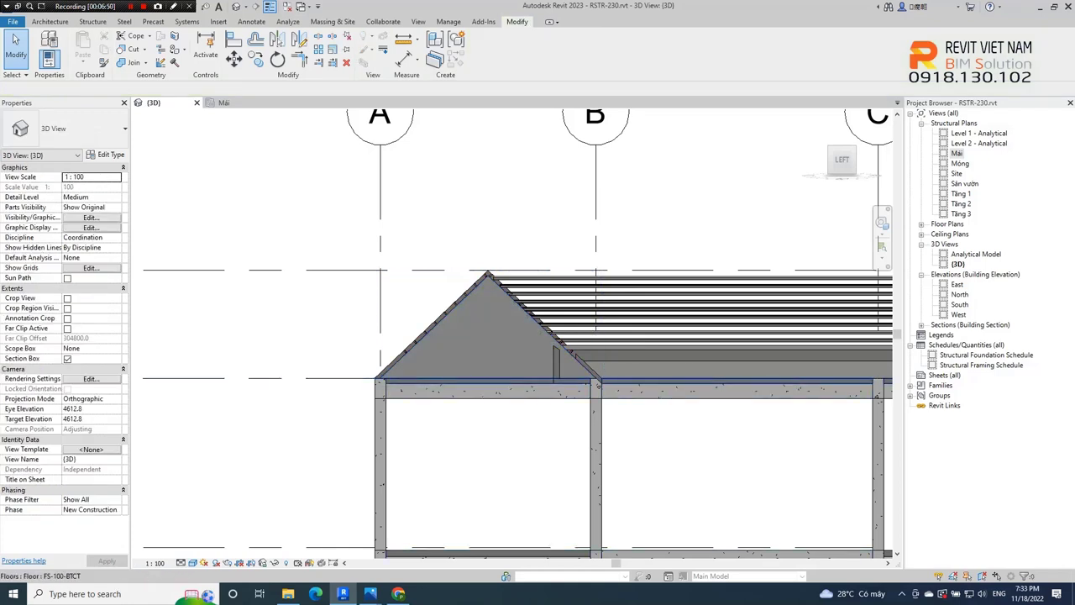
{"action": "left_click", "coordinate": [598, 383]}
{"action": "scroll", "coordinate": [506, 313], "scroll_direction": "up", "scroll_amount": 3}
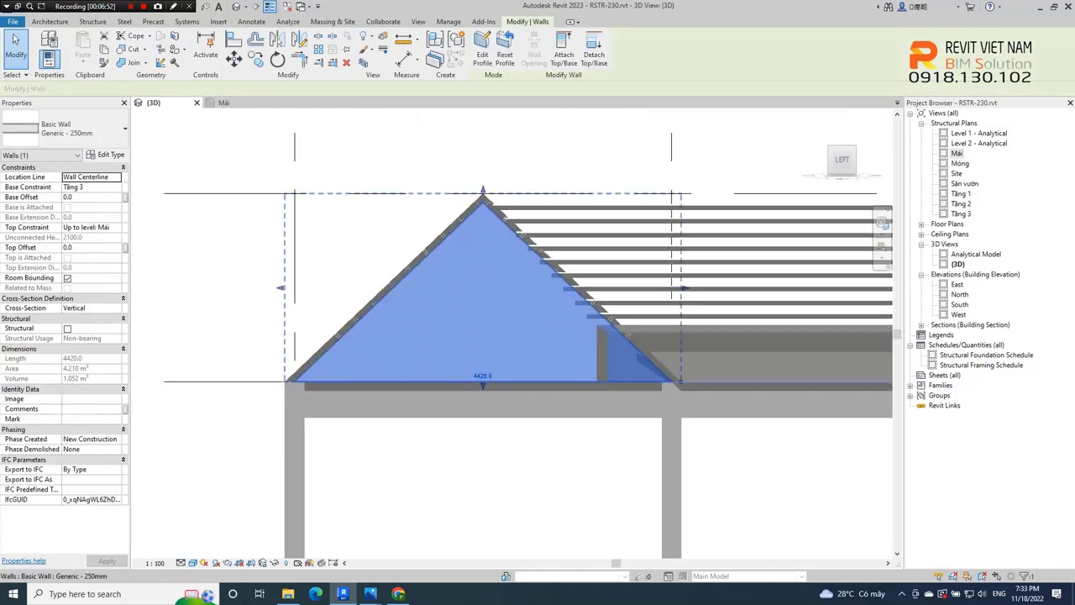
{"action": "left_click", "coordinate": [483, 52]}
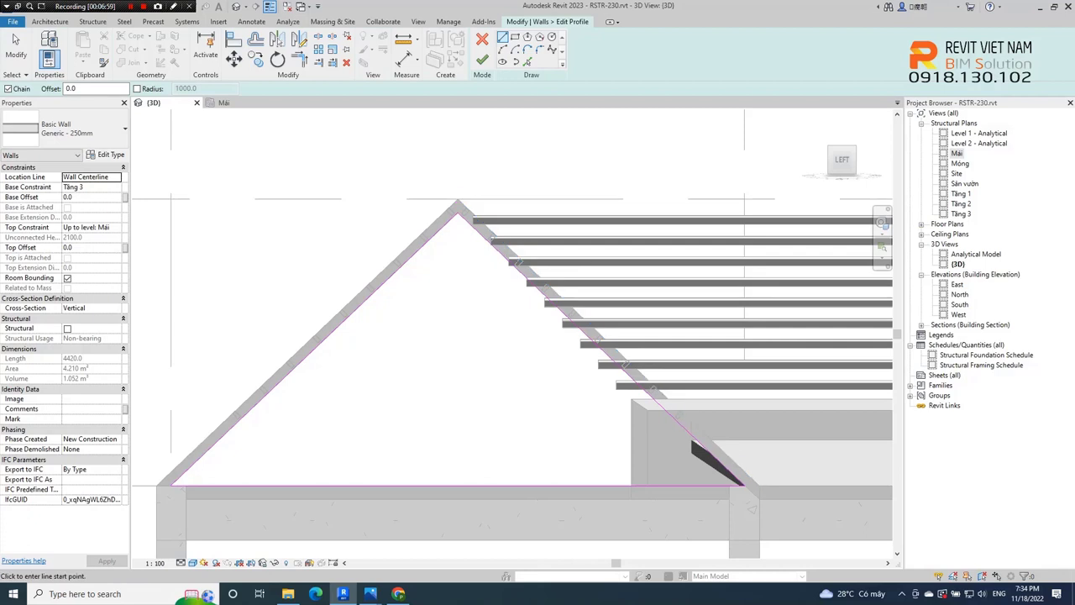
Draw a vertical centre line and pick offset lines 500 mm either side for the opening.
{"action": "left_click", "coordinate": [458, 210]}
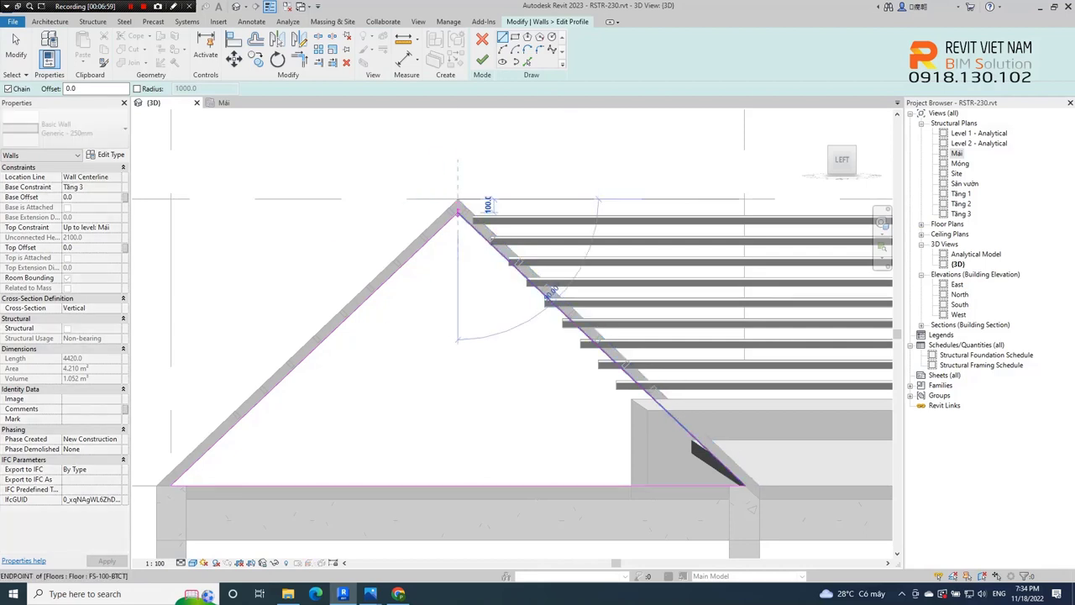
{"action": "left_click", "coordinate": [457, 485]}
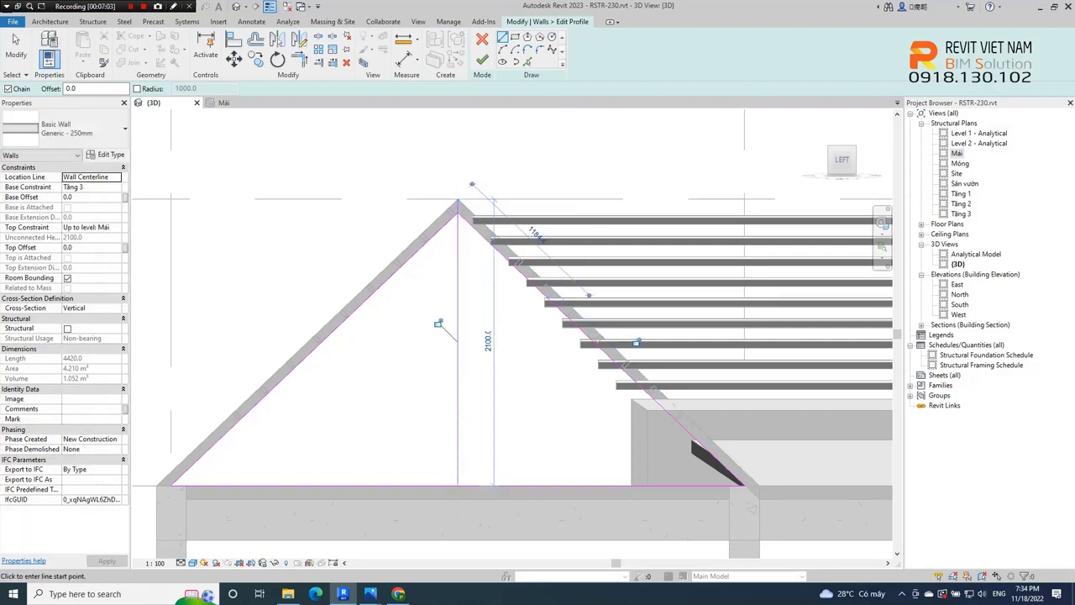
{"action": "key", "text": "Escape"}
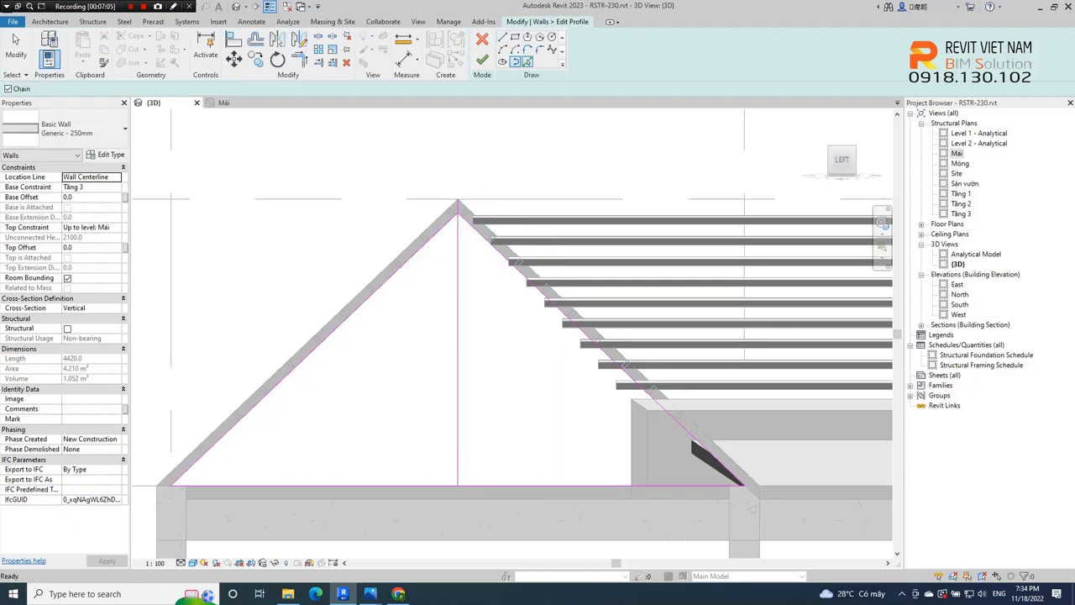
{"action": "left_click", "coordinate": [527, 62]}
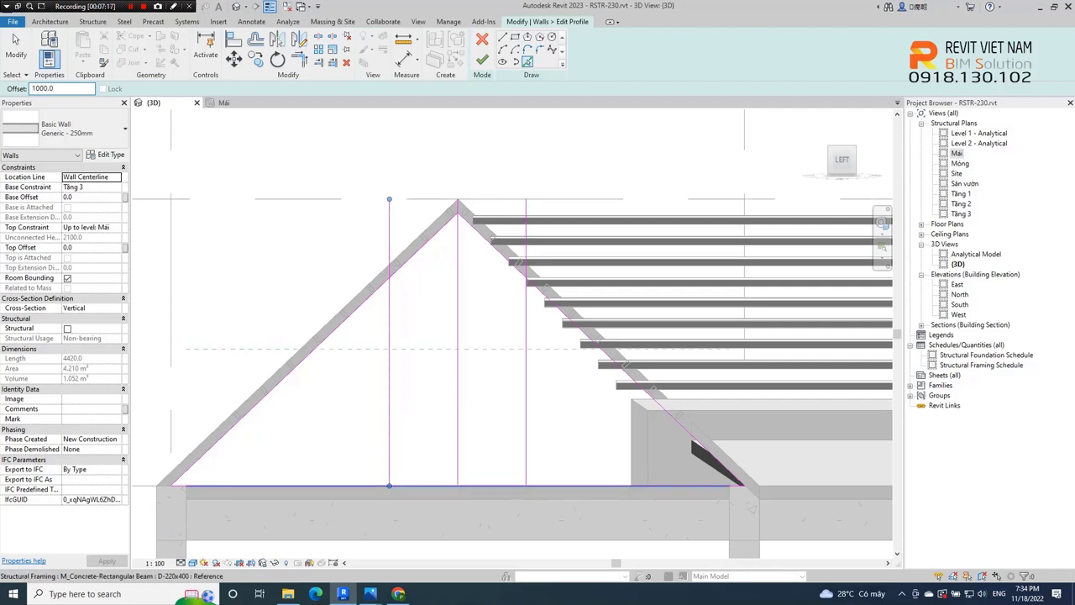
{"action": "left_click", "coordinate": [458, 486]}
{"action": "key", "text": "Escape"}
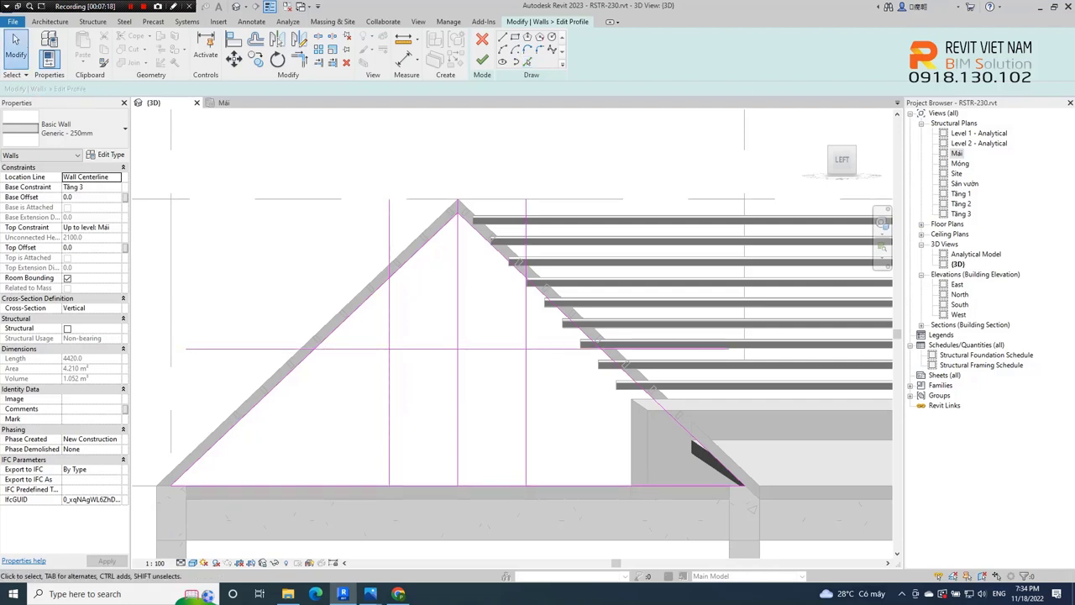
Trim the opening lines into corners and split the base line inside the opening.
{"action": "key", "text": "t"}
{"action": "key", "text": "r"}
{"action": "left_click", "coordinate": [389, 420]}
{"action": "left_click", "coordinate": [588, 348]}
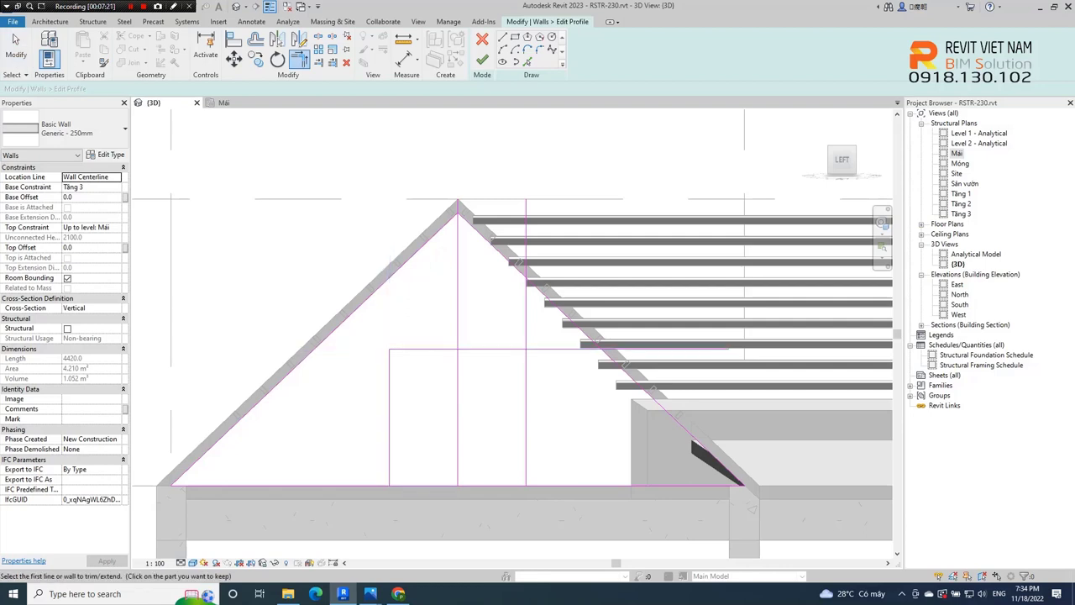
{"action": "left_click", "coordinate": [589, 348]}
{"action": "left_click", "coordinate": [526, 421]}
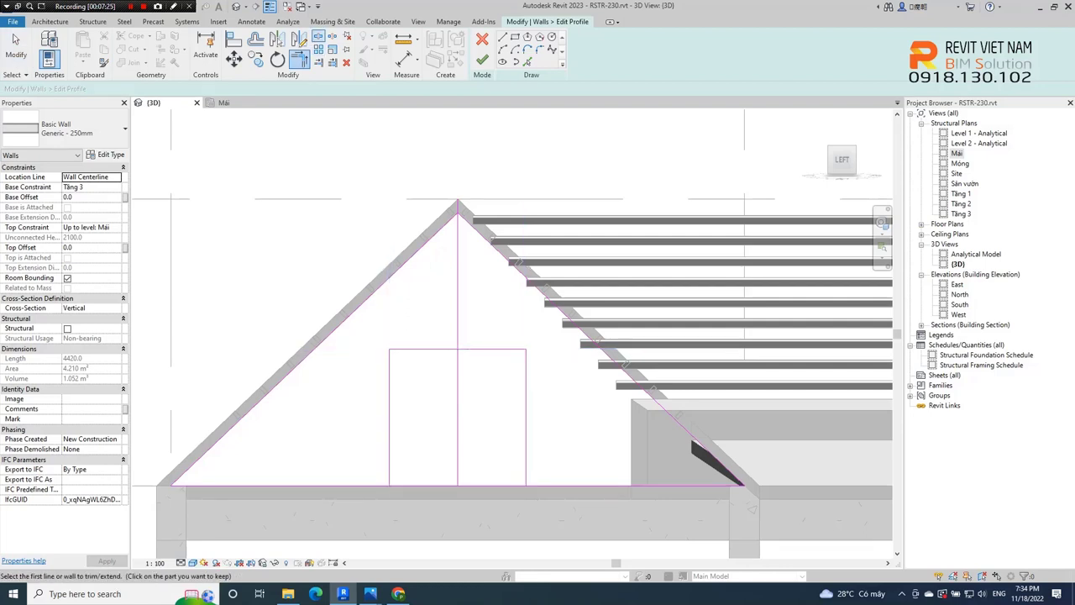
{"action": "key", "text": "Escape"}
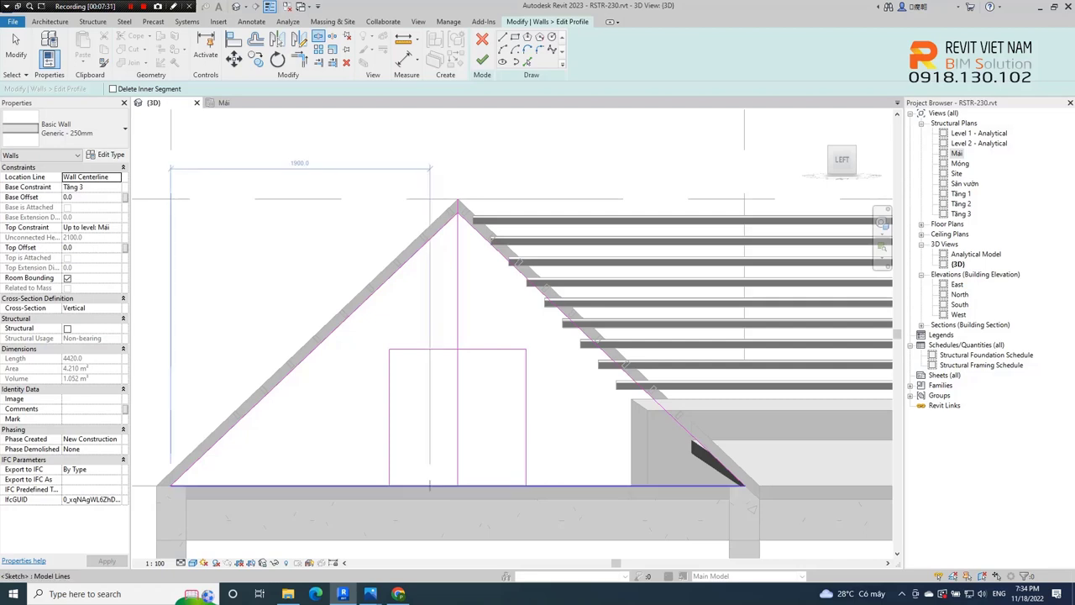
{"action": "left_click", "coordinate": [429, 486]}
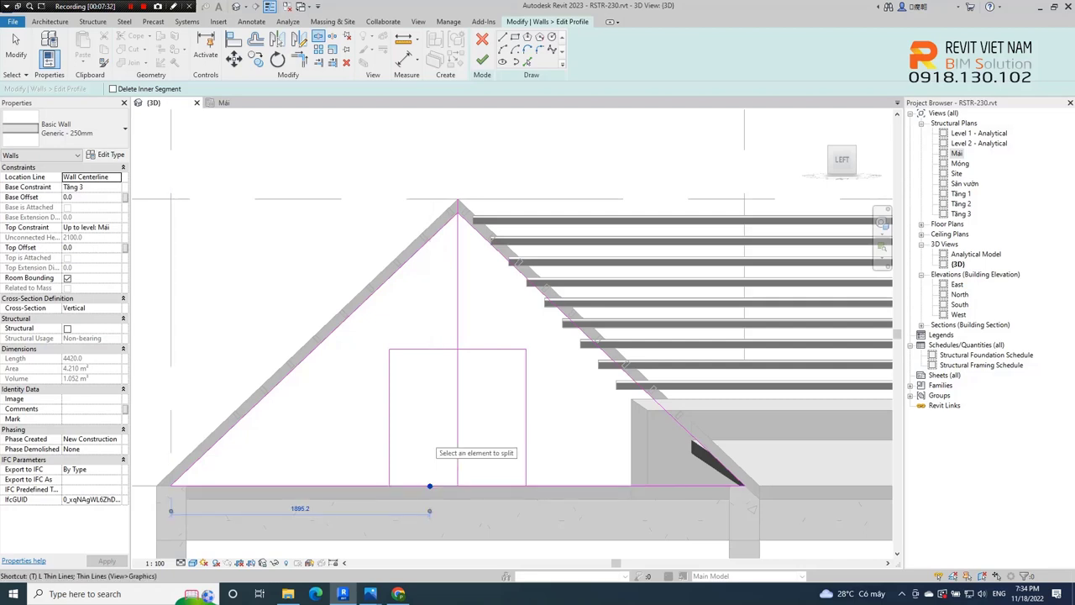
Trim the base line to the opening sides, delete the centre line, and finish the profile.
{"action": "key", "text": "t"}
{"action": "key", "text": "r"}
{"action": "left_click", "coordinate": [588, 486]}
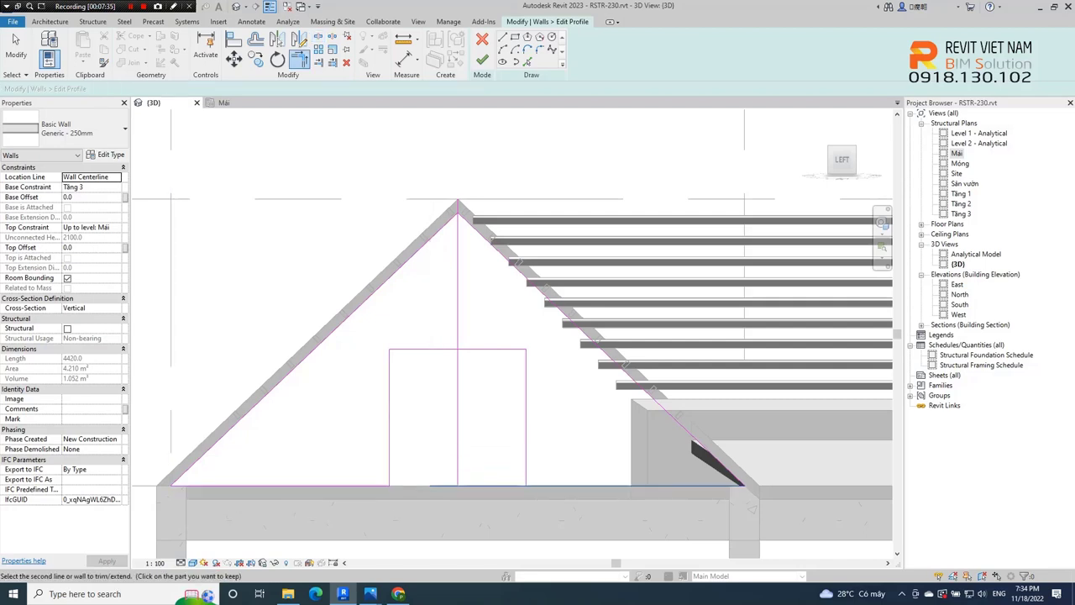
{"action": "left_click", "coordinate": [458, 403]}
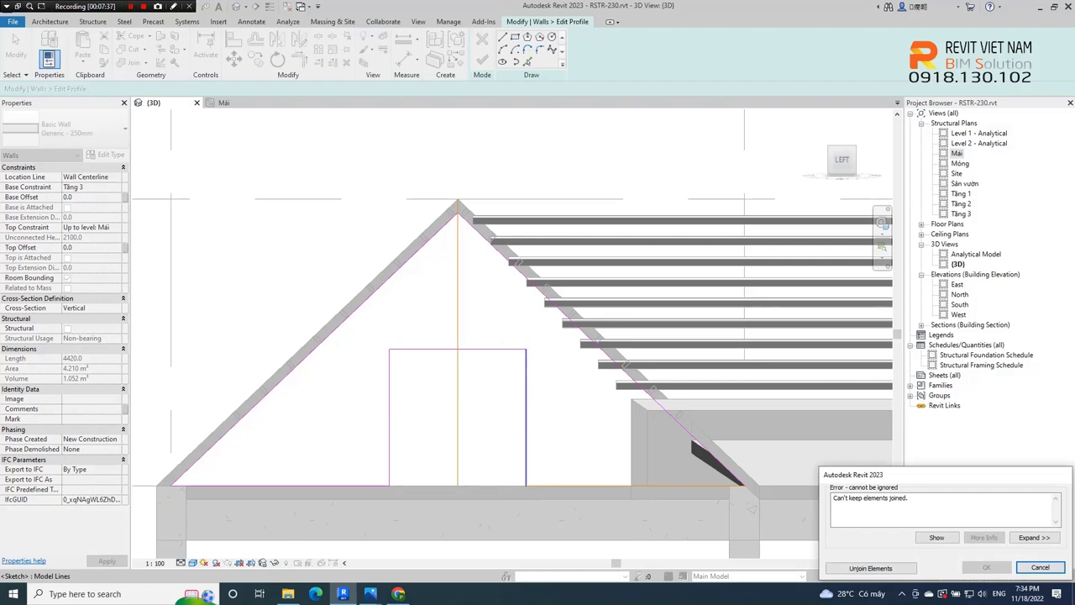
{"action": "left_click", "coordinate": [870, 568]}
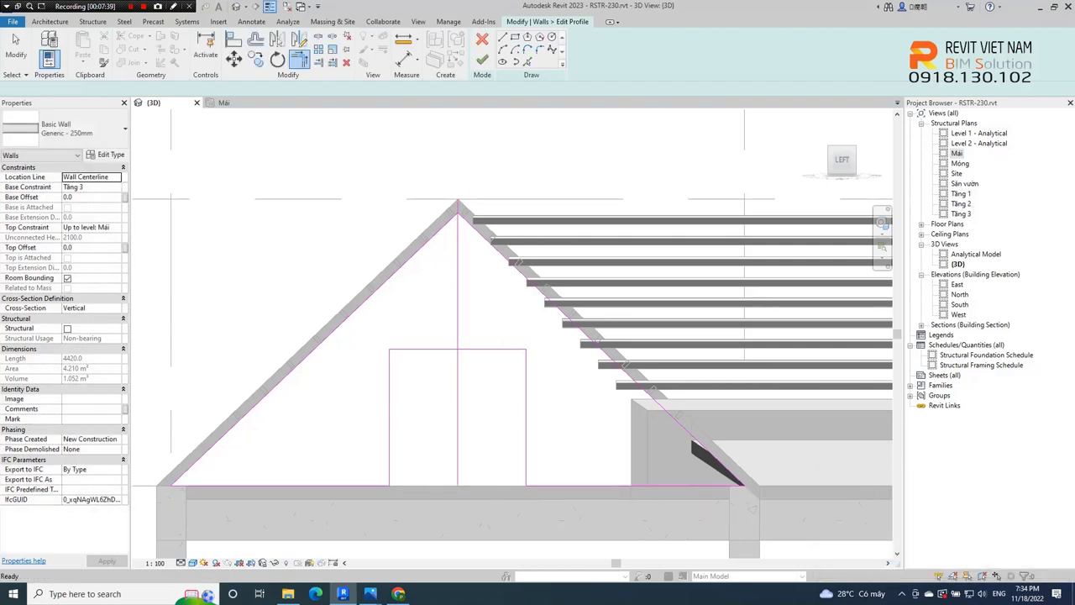
{"action": "key", "text": "Escape"}
{"action": "left_click", "coordinate": [459, 252]}
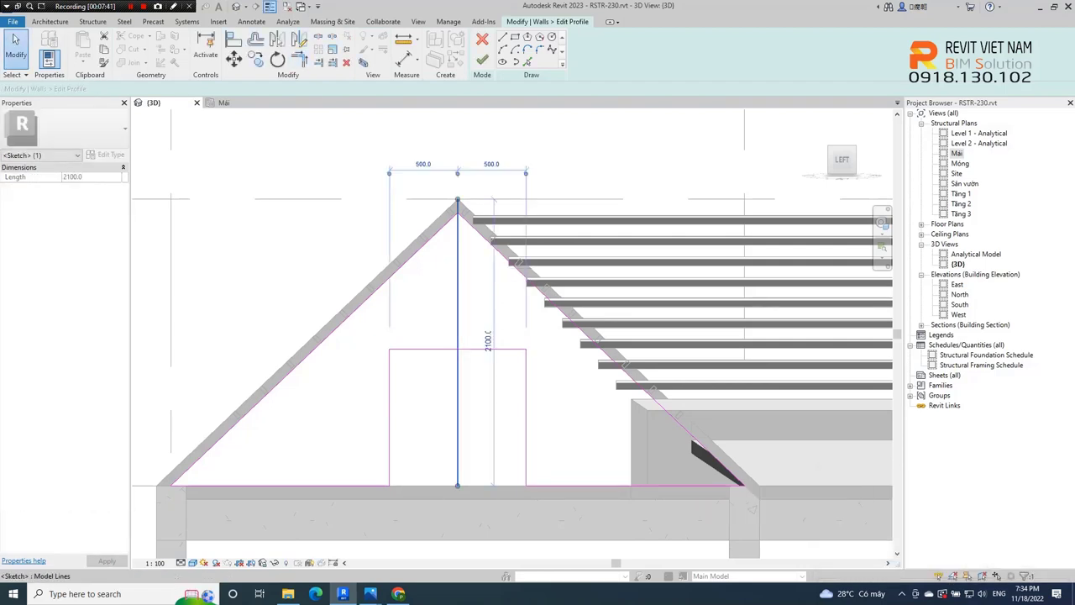
{"action": "key", "text": "Delete"}
{"action": "left_click", "coordinate": [482, 59]}
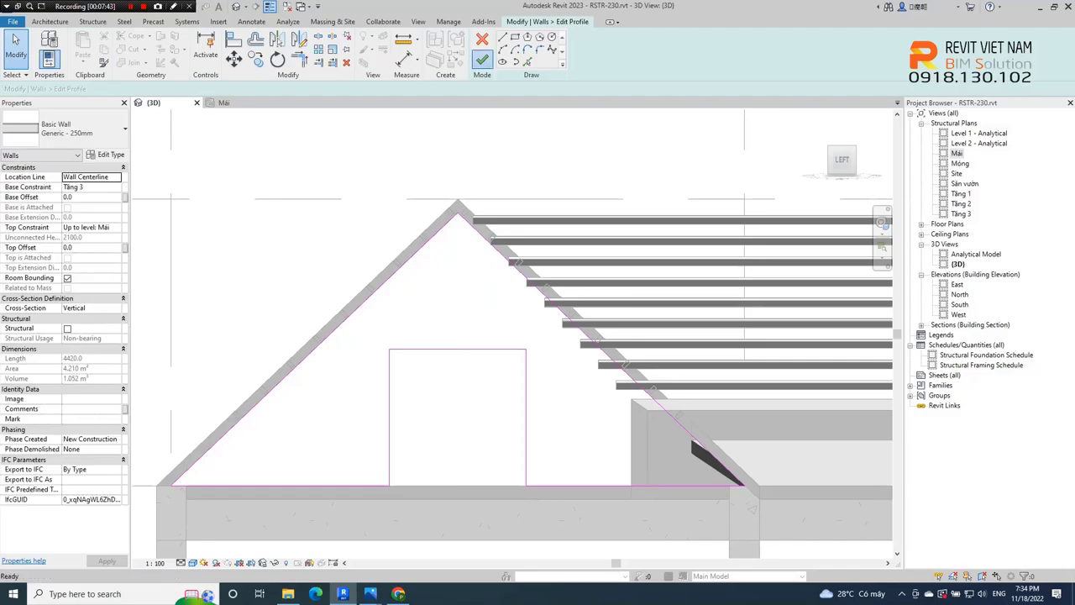
{"action": "scroll", "coordinate": [470, 421], "scroll_direction": "down", "scroll_amount": 2}
{"action": "mouse_move", "coordinate": [470, 421]}
{"action": "middle_mouse_down", "text": "shift"}
{"action": "mouse_move", "coordinate": [286, 557]}
{"action": "mouse_move", "coordinate": [202, 555]}
{"action": "middle_mouse_up", "text": "shift"}
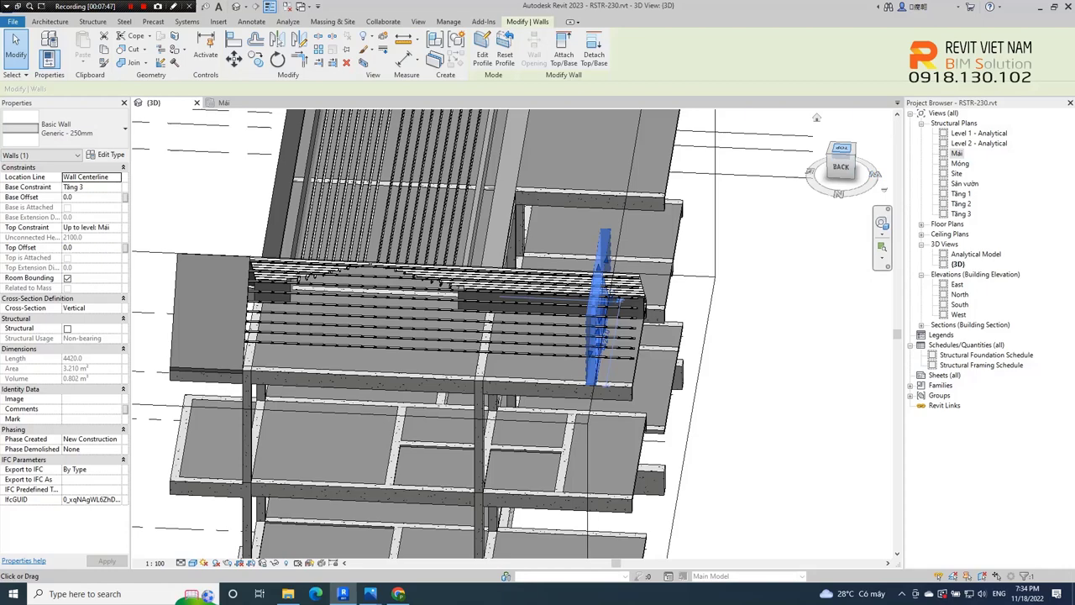
From the top view, copy the shaped gable wall 2250 mm further along the roof.
{"action": "left_click", "coordinate": [841, 150]}
{"action": "key", "text": "m"}
{"action": "key", "text": "v"}
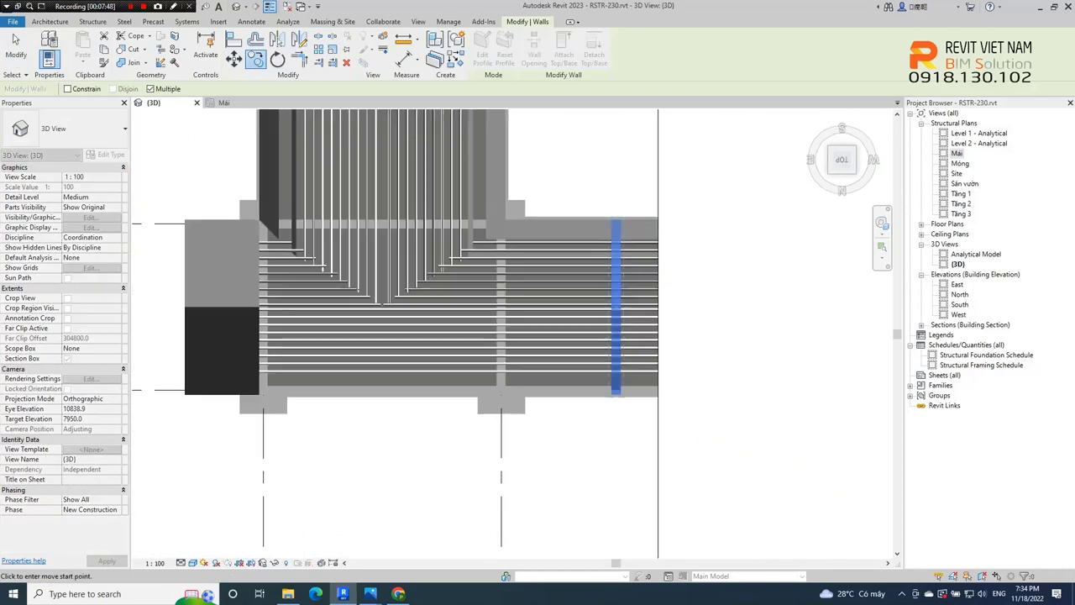
{"action": "left_click", "coordinate": [729, 488]}
{"action": "type", "text": "2500"}
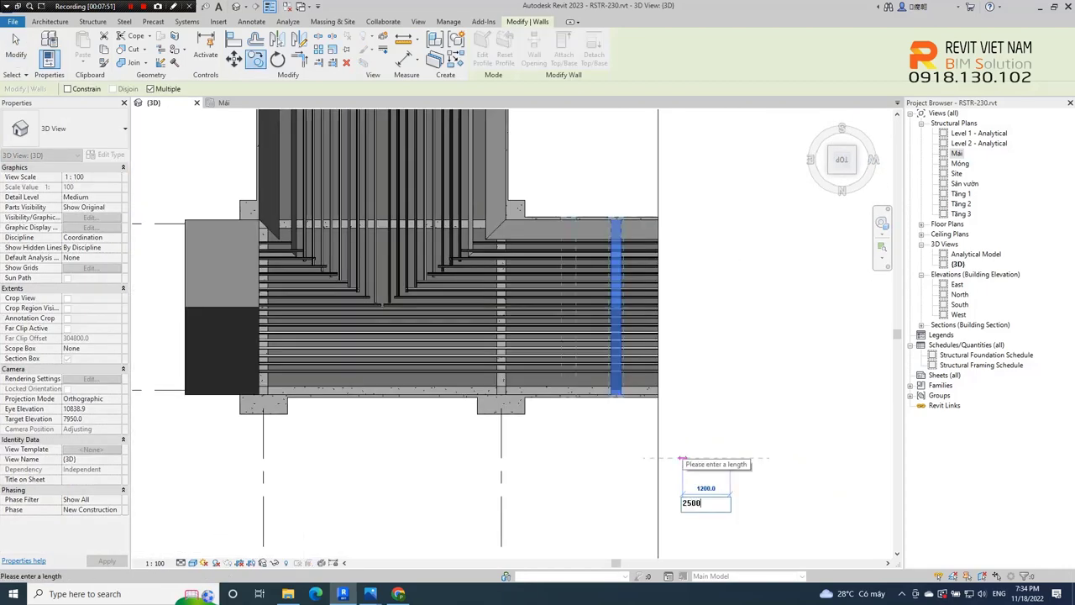
{"action": "key", "text": "Return"}
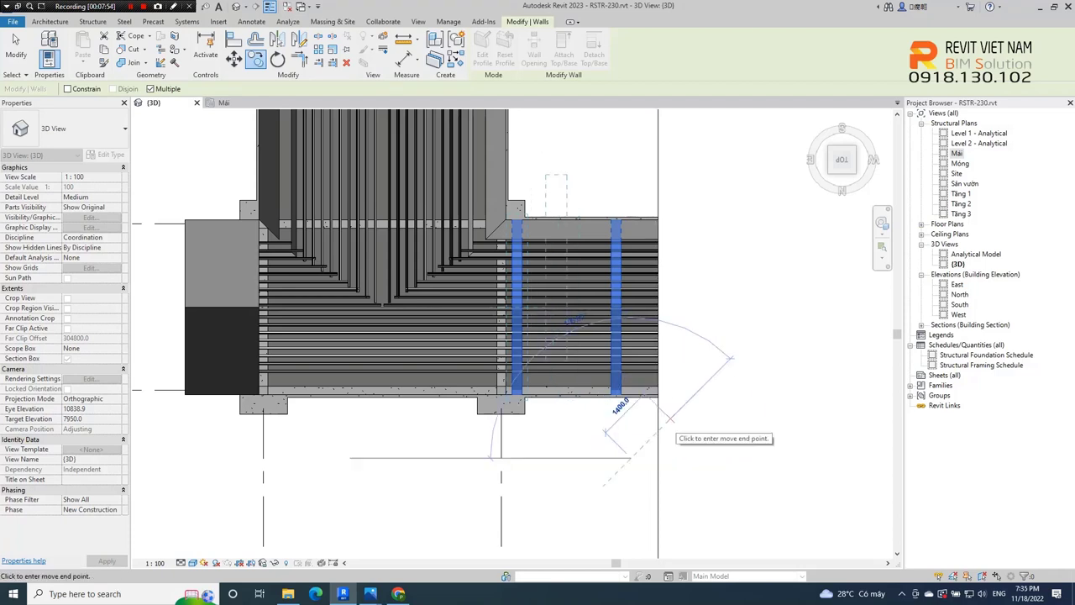
Finish the copy command and deselect both gable walls.
{"action": "key", "text": "Escape"}
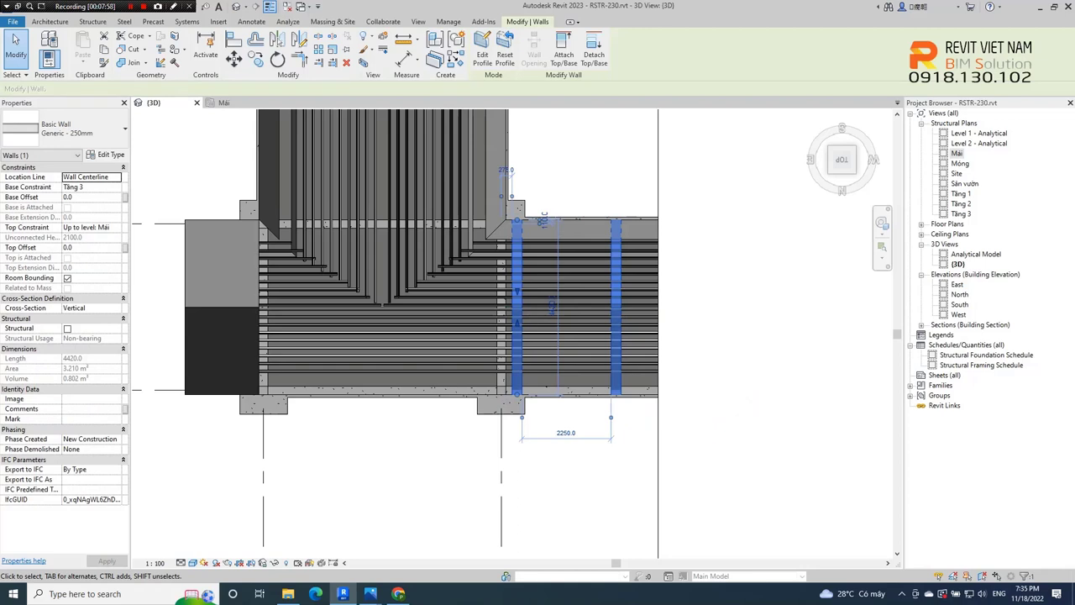
{"action": "key", "text": "Escape"}
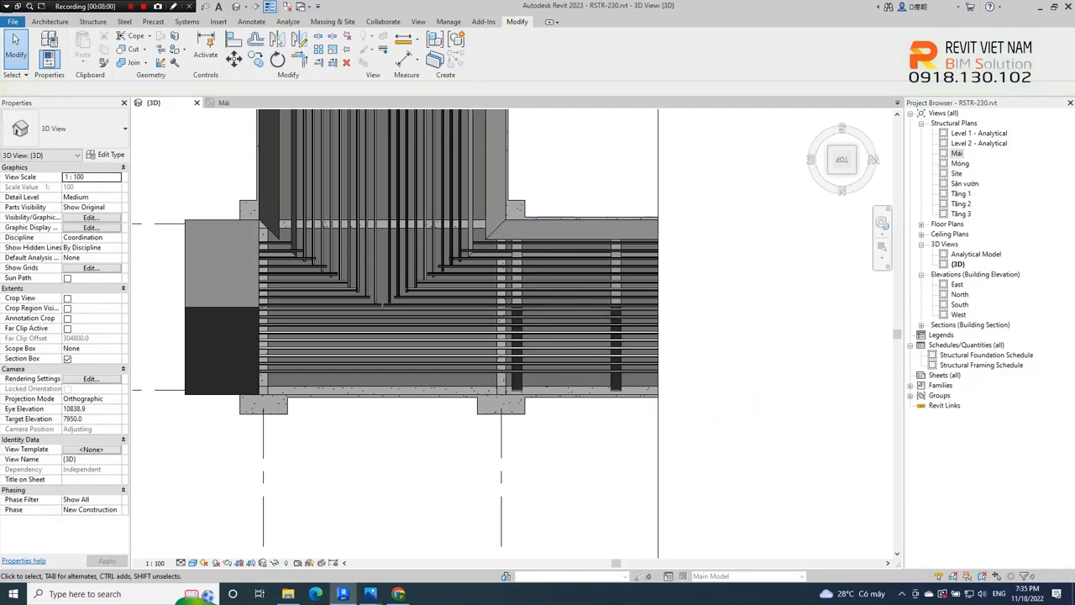
{"action": "scroll", "coordinate": [487, 222], "scroll_direction": "up", "scroll_amount": 1}
{"action": "scroll", "coordinate": [487, 223], "scroll_direction": "up", "scroll_amount": 1}
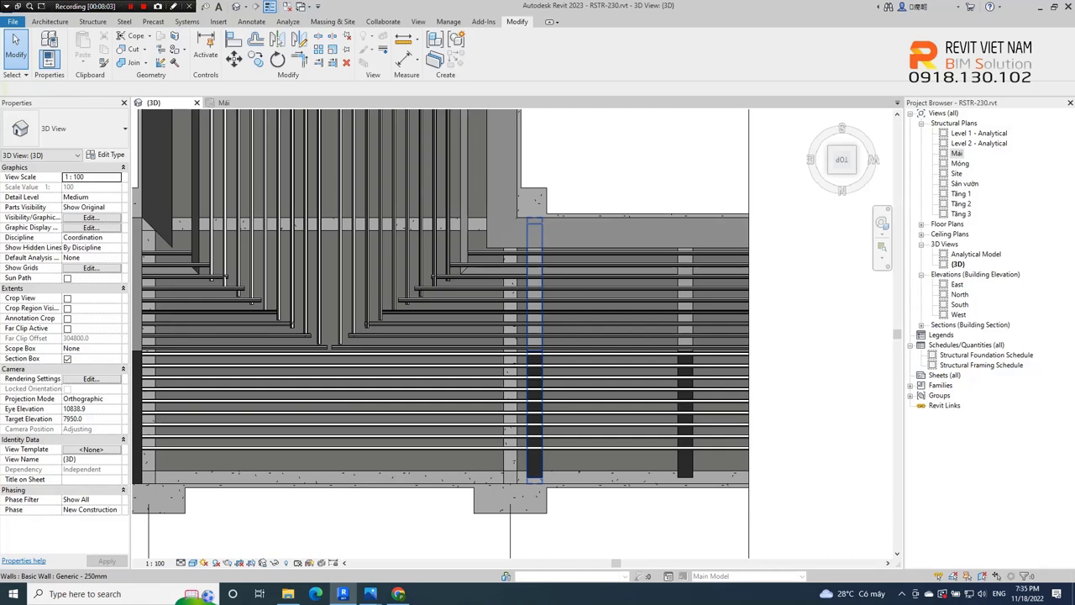
Copy the gable wall again from the column corner to a new position and check it.
{"action": "left_click", "coordinate": [534, 336]}
{"action": "scroll", "coordinate": [568, 350], "scroll_direction": "down", "scroll_amount": 2}
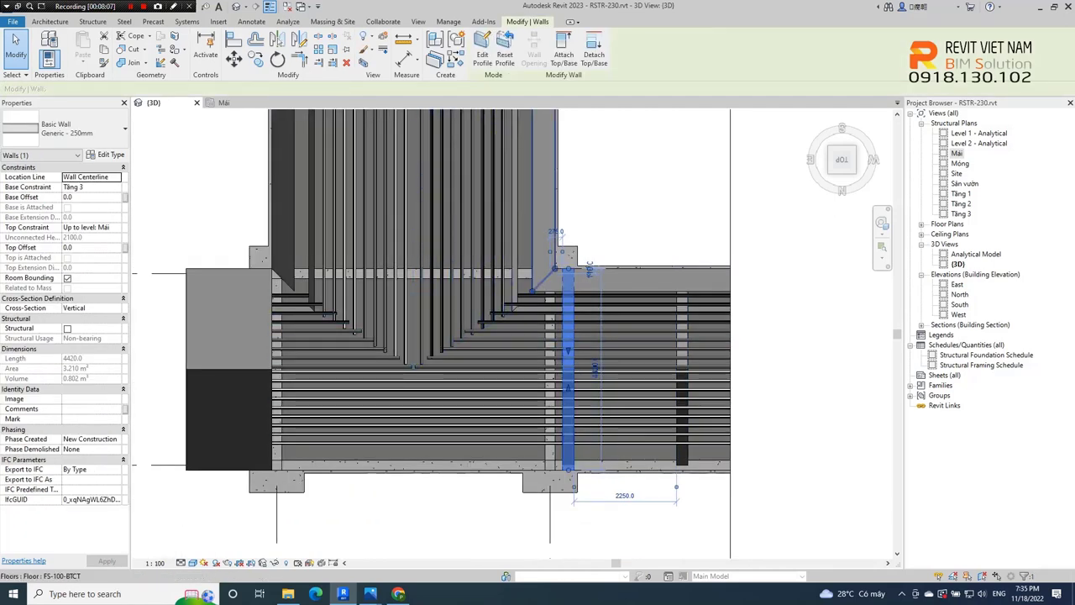
{"action": "key", "text": "c"}
{"action": "key", "text": "o"}
{"action": "scroll", "coordinate": [656, 218], "scroll_direction": "up", "scroll_amount": 3}
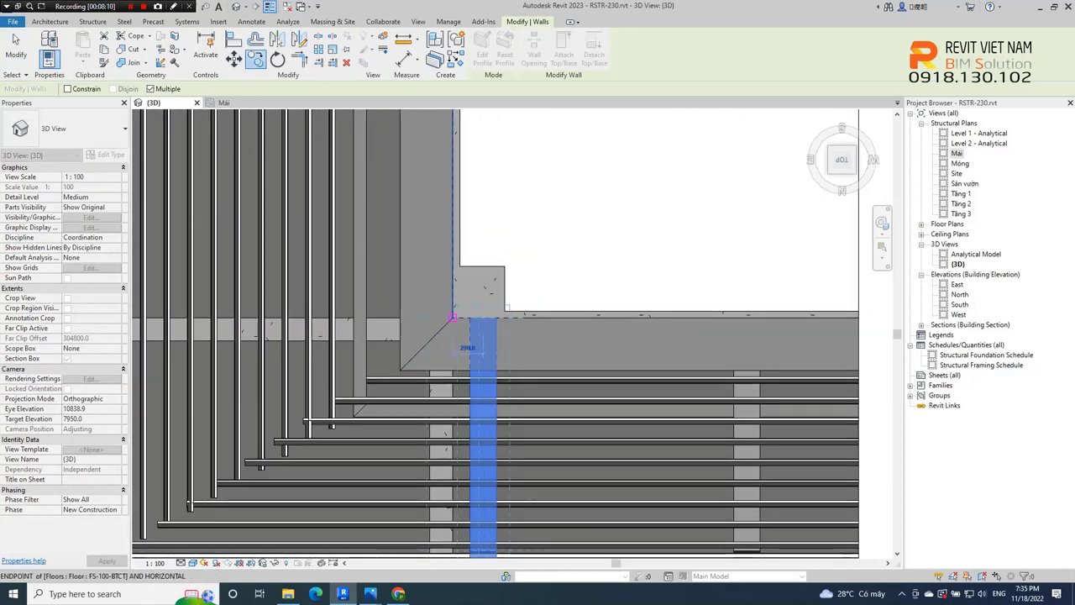
{"action": "left_click", "coordinate": [452, 319]}
{"action": "scroll", "coordinate": [584, 271], "scroll_direction": "down", "scroll_amount": 1}
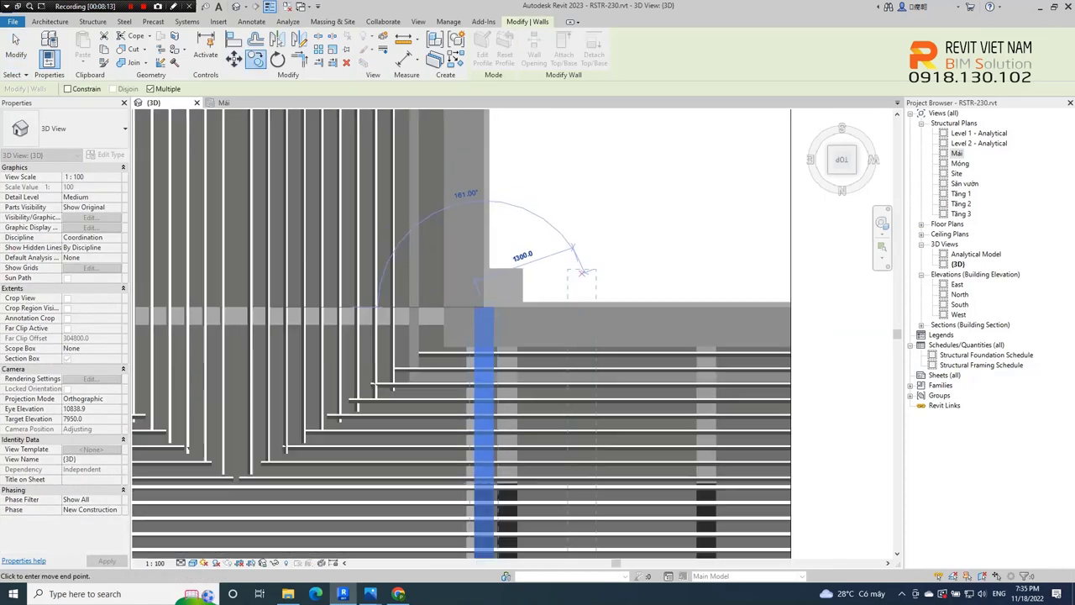
{"action": "left_click", "coordinate": [583, 272]}
{"action": "scroll", "coordinate": [582, 272], "scroll_direction": "down", "scroll_amount": 2}
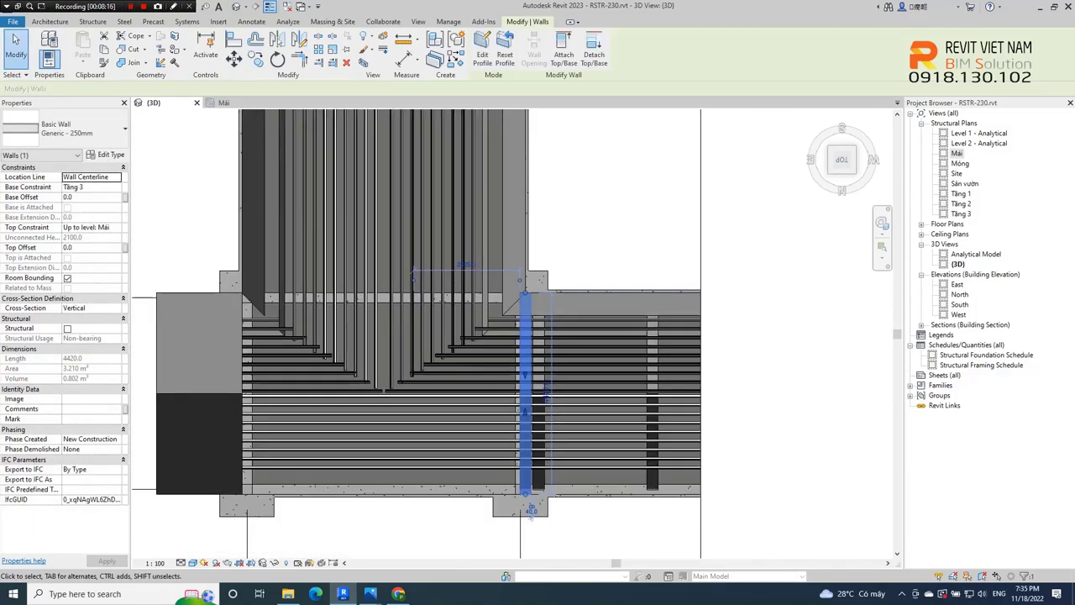
{"action": "middle_click_drag", "start_coordinate": [648, 299], "coordinate": [537, 336], "text": "shift"}
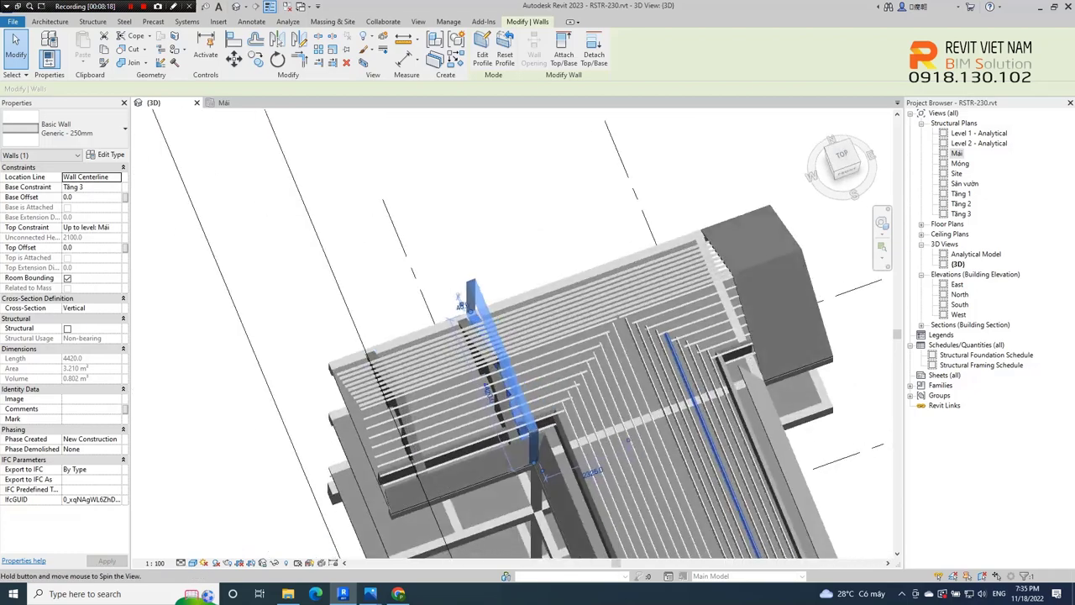
Frame the wall in a straight top-down view from above.
{"action": "left_click", "coordinate": [842, 156]}
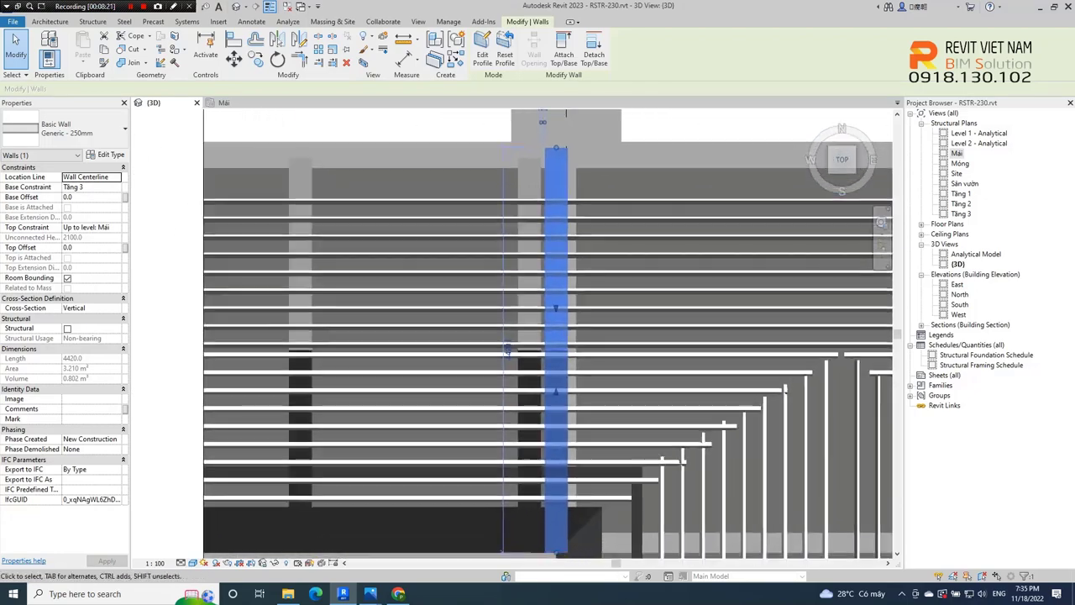
{"action": "scroll", "coordinate": [513, 336], "scroll_direction": "down", "scroll_amount": 2}
{"action": "scroll", "coordinate": [512, 336], "scroll_direction": "up", "scroll_amount": 1}
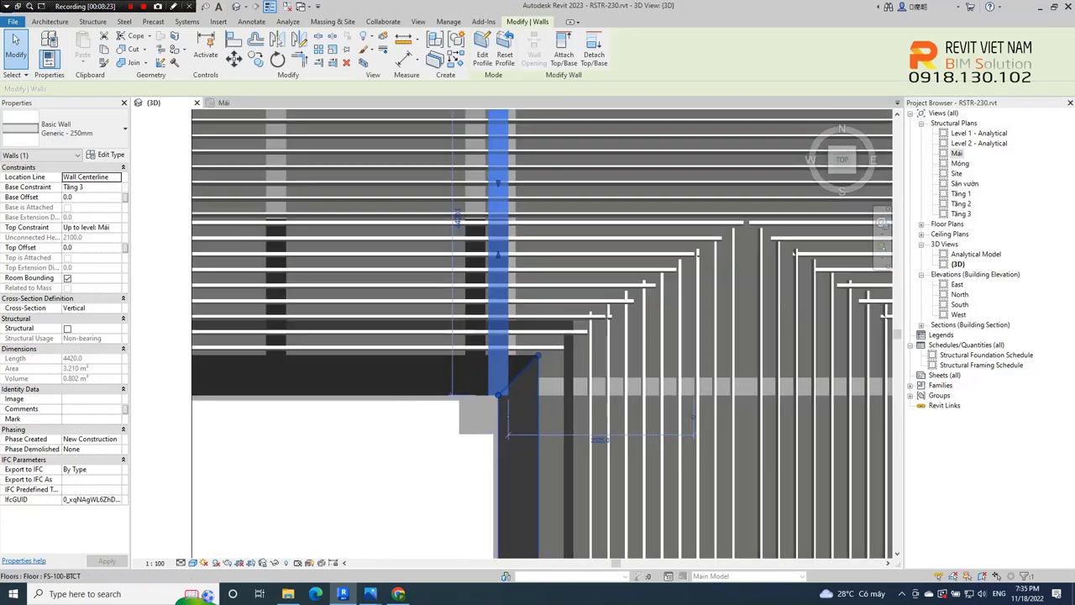
{"action": "middle_click_drag", "start_coordinate": [512, 336], "coordinate": [453, 336]}
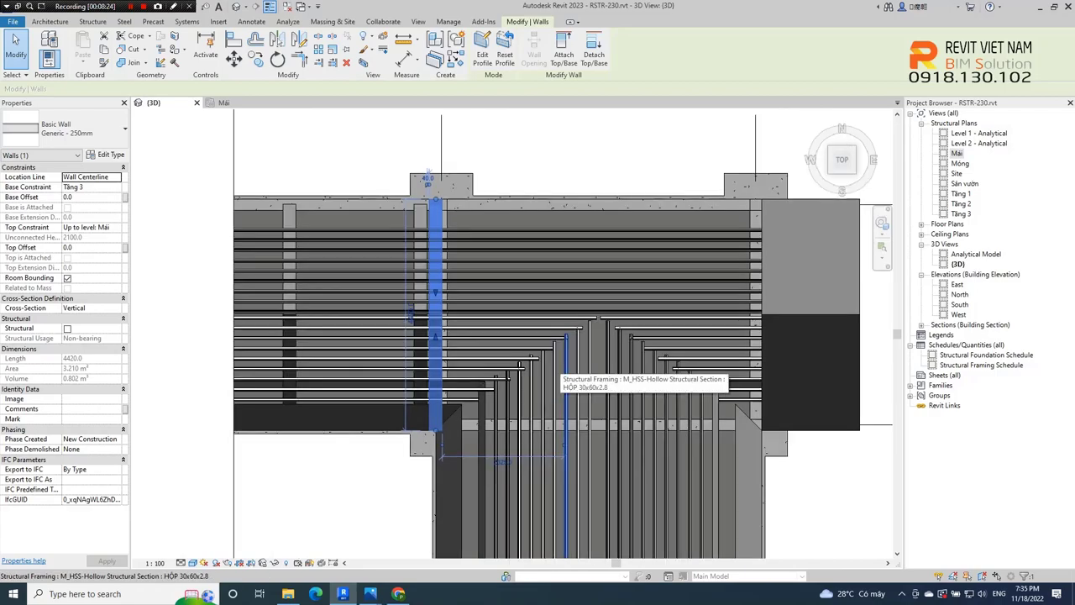
{"action": "mouse_move", "coordinate": [727, 412]}
{"action": "middle_mouse_down", "text": "shift"}
{"action": "mouse_move", "coordinate": [756, 387]}
{"action": "mouse_move", "coordinate": [697, 370]}
{"action": "middle_mouse_up", "text": "shift"}
{"action": "left_click", "coordinate": [843, 150]}
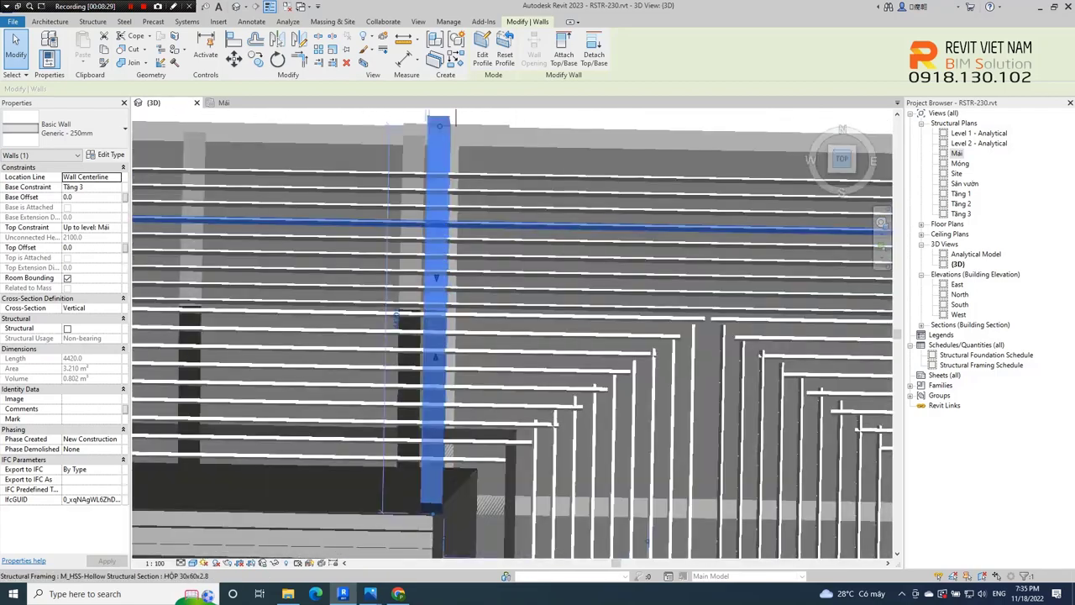
{"action": "scroll", "coordinate": [408, 298], "scroll_direction": "down", "scroll_amount": 2}
{"action": "scroll", "coordinate": [407, 299], "scroll_direction": "down", "scroll_amount": 1}
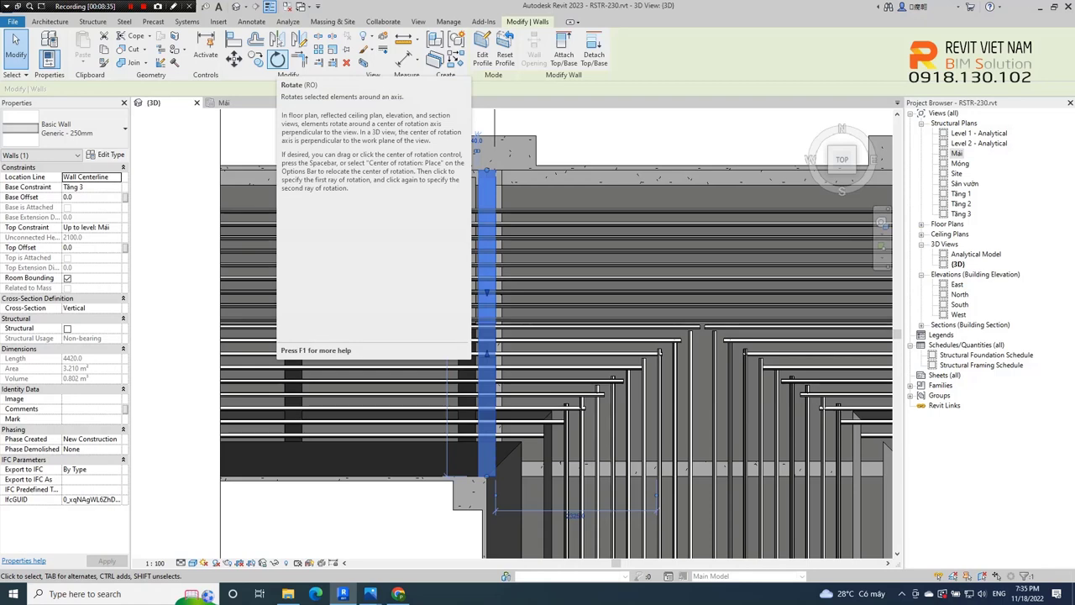
Start rotating the wall, with its centre of rotation at the wall's lower end.
{"action": "left_click", "coordinate": [277, 59]}
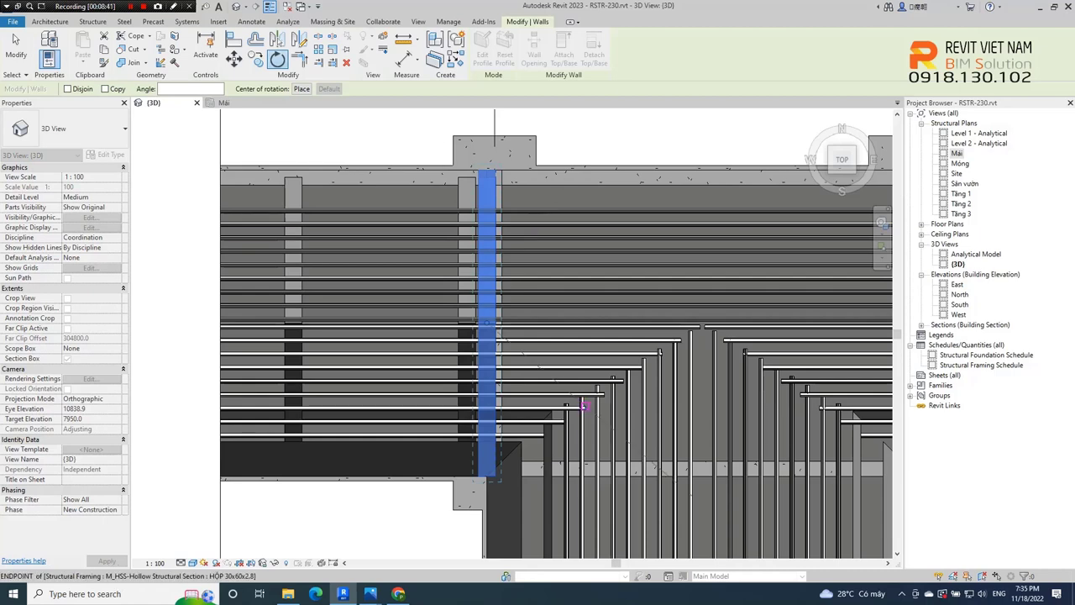
{"action": "scroll", "coordinate": [511, 384], "scroll_direction": "up", "scroll_amount": 1}
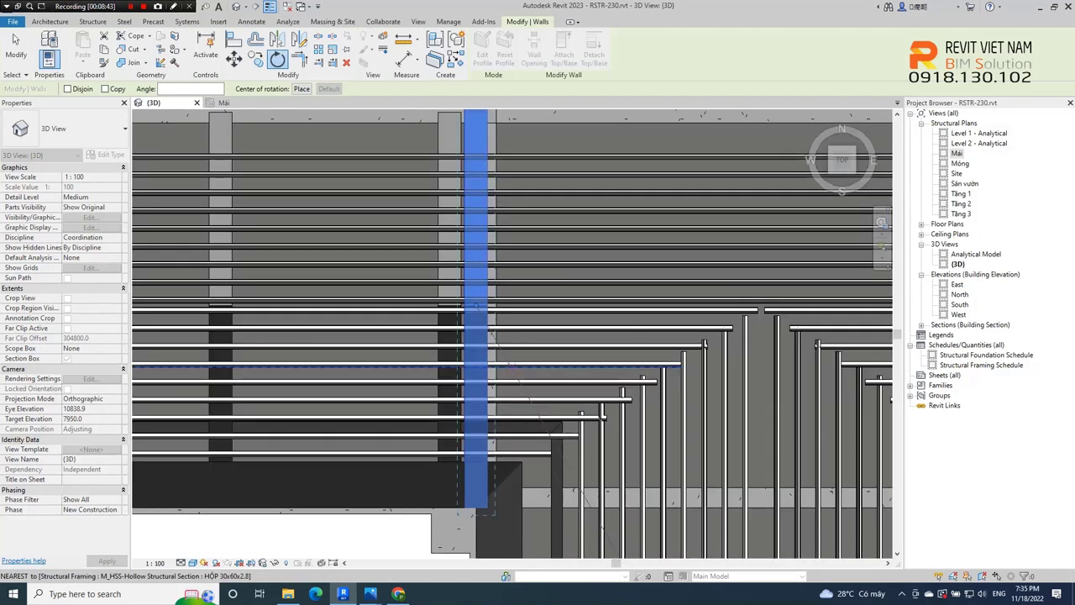
{"action": "scroll", "coordinate": [588, 320], "scroll_direction": "down", "scroll_amount": 2}
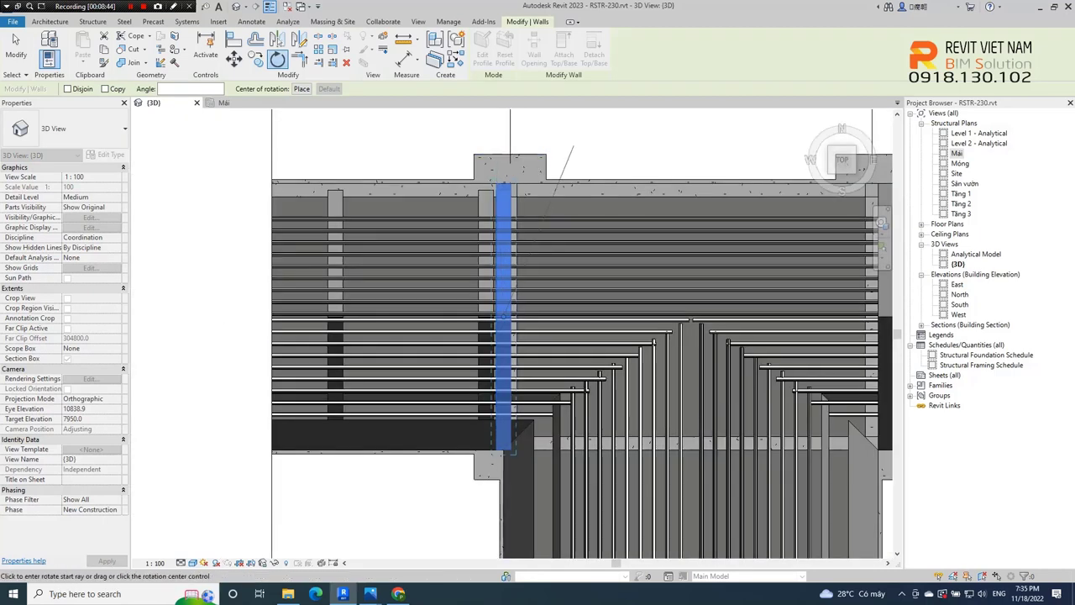
{"action": "scroll", "coordinate": [503, 316], "scroll_direction": "up", "scroll_amount": 1}
{"action": "scroll", "coordinate": [495, 319], "scroll_direction": "up", "scroll_amount": 1}
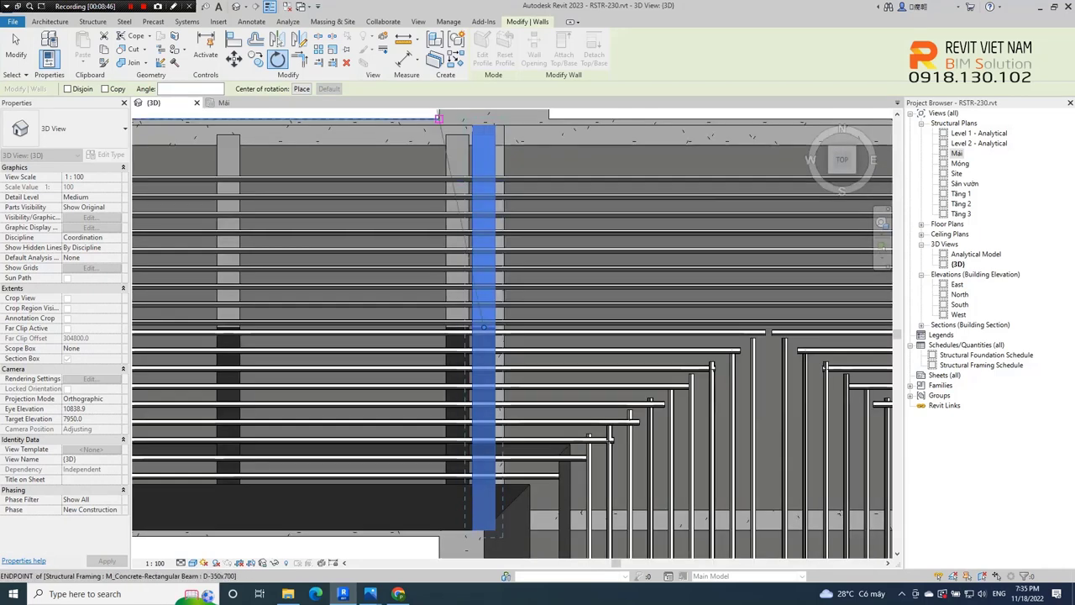
{"action": "left_click", "coordinate": [300, 89]}
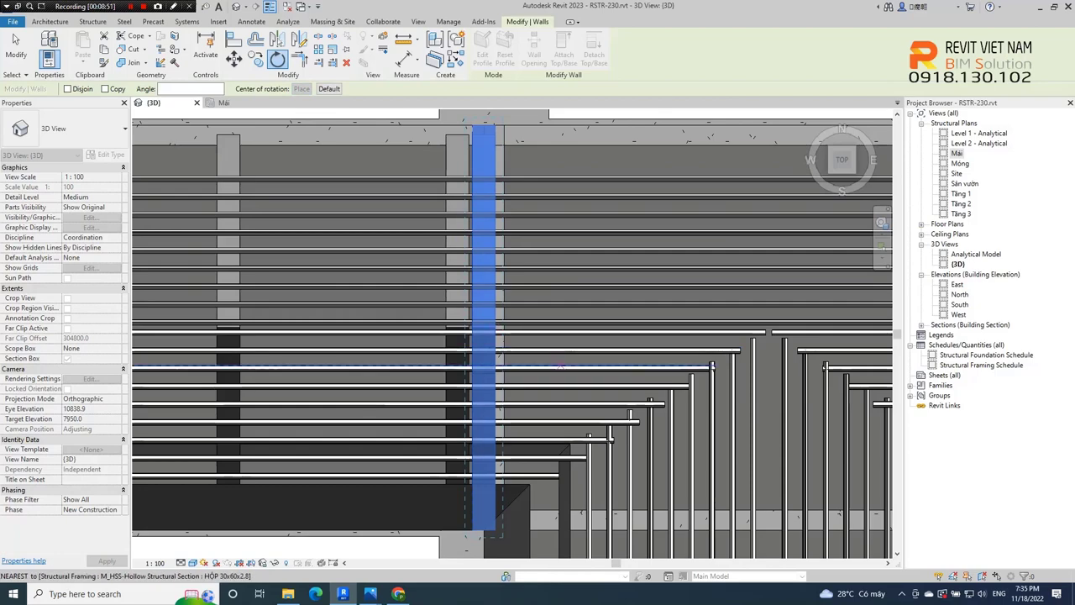
{"action": "middle_click_drag", "start_coordinate": [503, 527], "coordinate": [493, 410]}
{"action": "scroll", "coordinate": [493, 410], "scroll_direction": "up", "scroll_amount": 1}
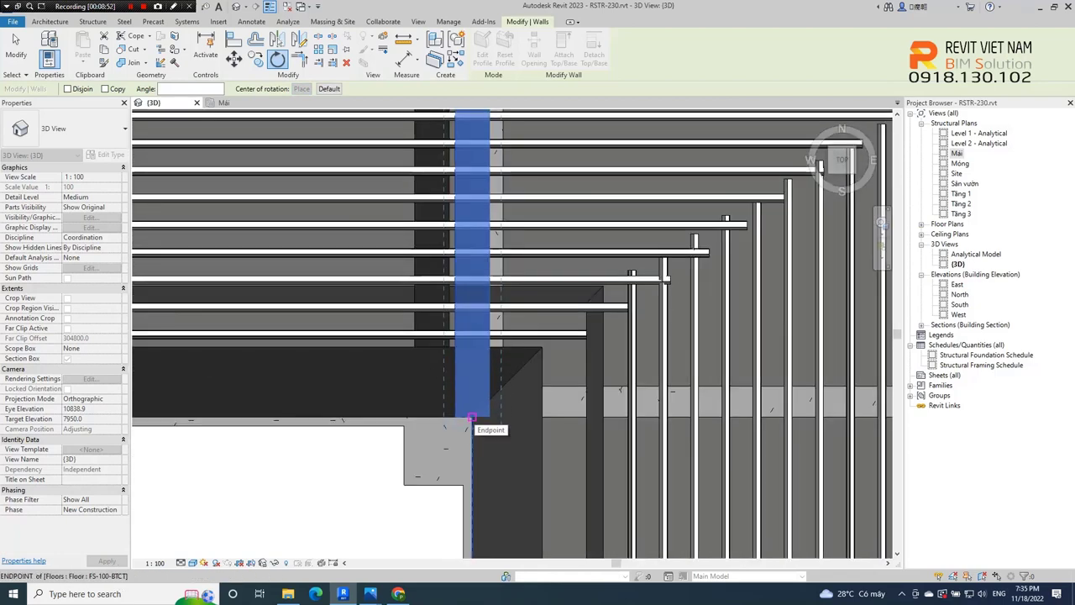
{"action": "scroll", "coordinate": [542, 346], "scroll_direction": "down", "scroll_amount": 1}
{"action": "scroll", "coordinate": [512, 277], "scroll_direction": "down", "scroll_amount": 1}
{"action": "scroll", "coordinate": [487, 200], "scroll_direction": "down", "scroll_amount": 1}
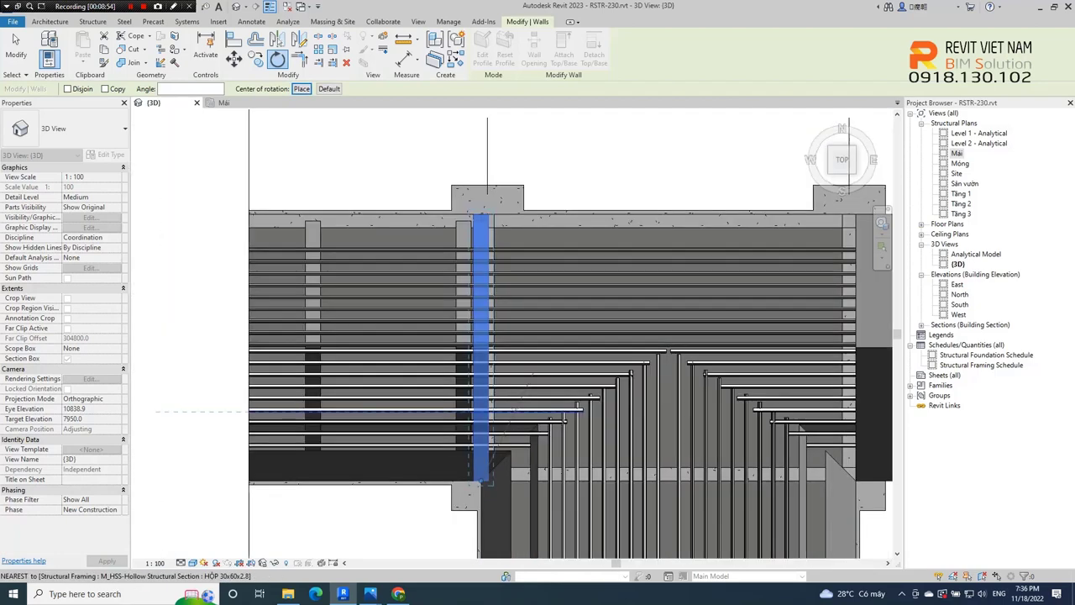
{"action": "scroll", "coordinate": [487, 199], "scroll_direction": "up", "scroll_amount": 1}
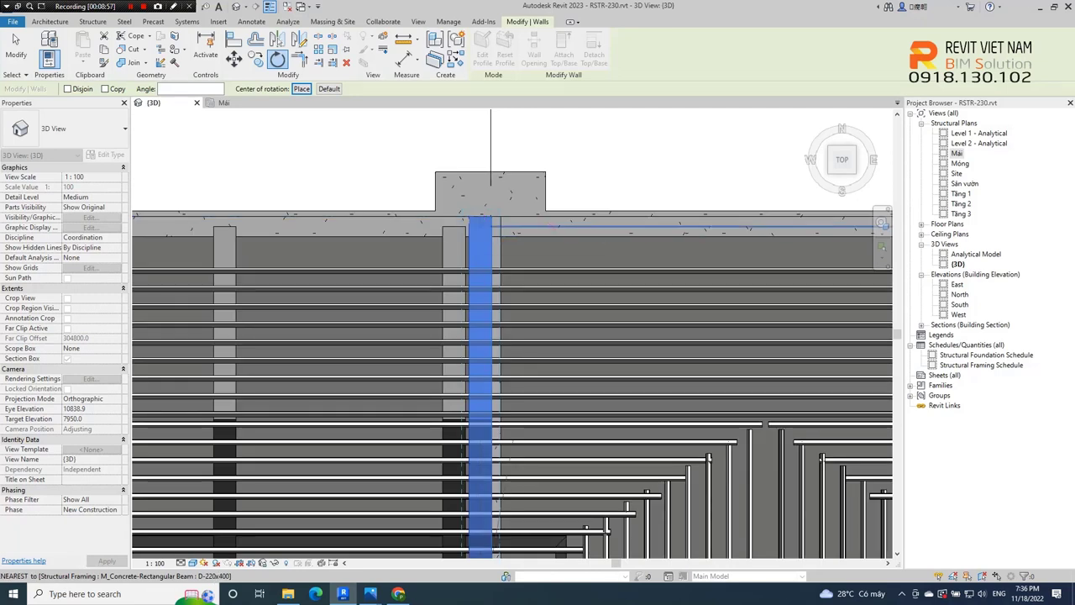
{"action": "scroll", "coordinate": [480, 217], "scroll_direction": "down", "scroll_amount": 2}
{"action": "scroll", "coordinate": [454, 177], "scroll_direction": "up", "scroll_amount": 2}
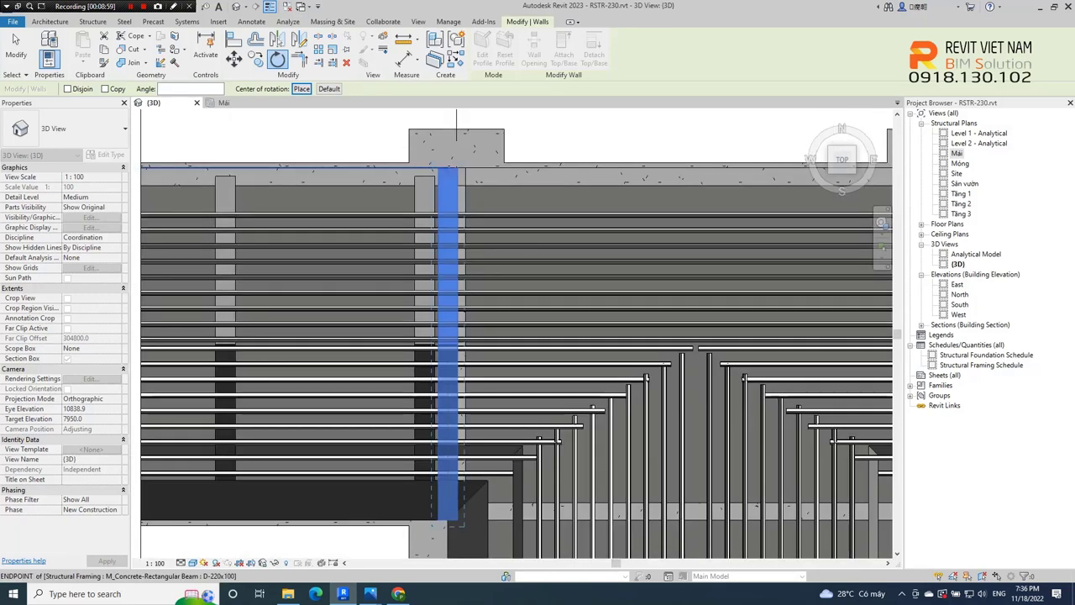
{"action": "left_click", "coordinate": [448, 168]}
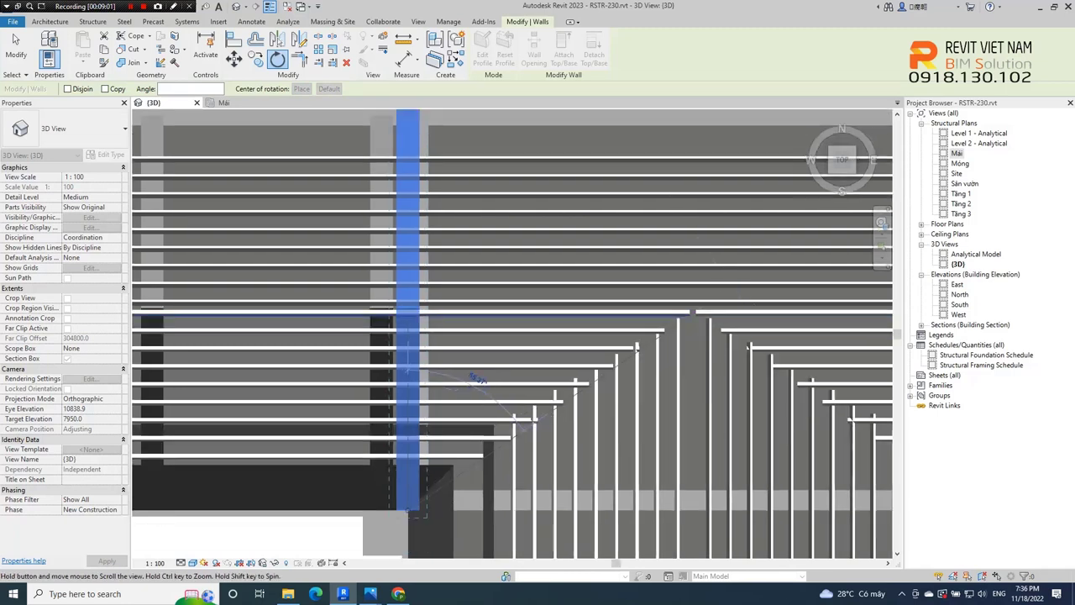
Pan and zoom along the angled roof beams to align the wall's rotation.
{"action": "middle_click_drag", "start_coordinate": [697, 348], "coordinate": [670, 291]}
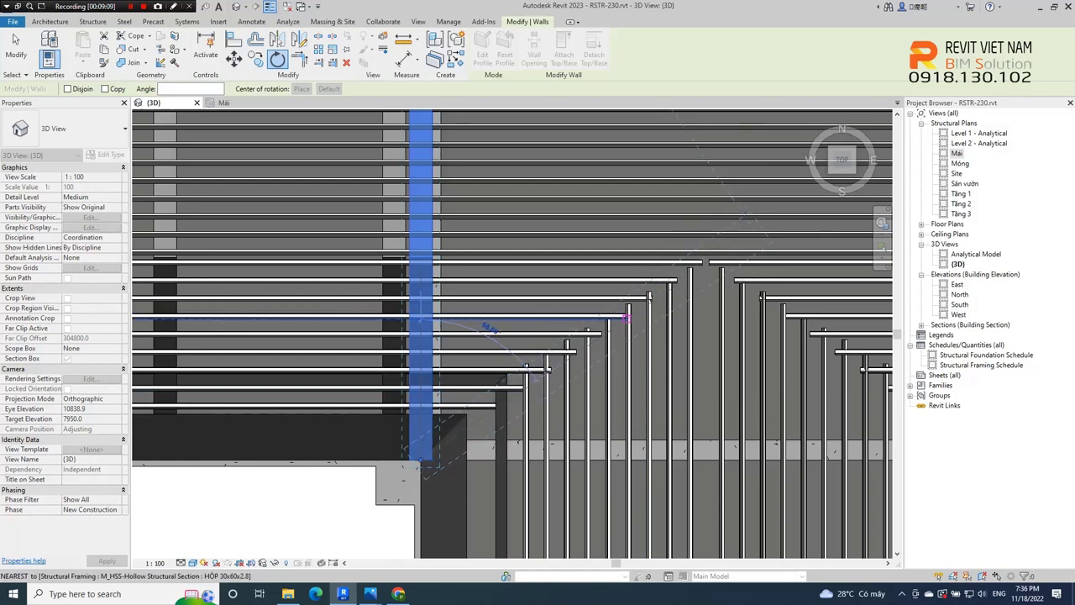
{"action": "scroll", "coordinate": [689, 280], "scroll_direction": "up", "scroll_amount": 2}
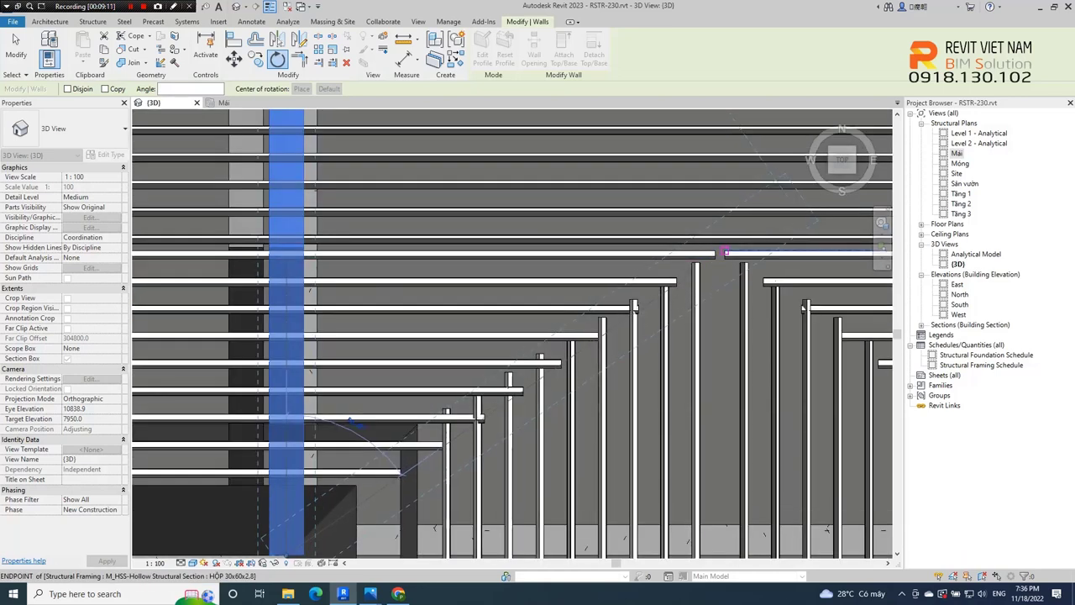
{"action": "scroll", "coordinate": [714, 252], "scroll_direction": "up", "scroll_amount": 2}
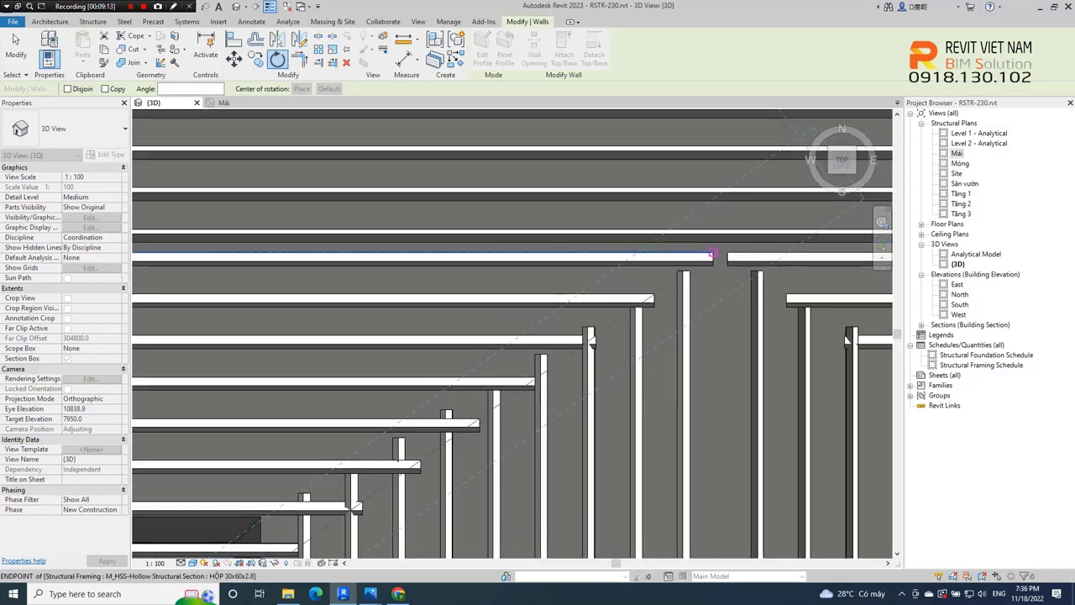
{"action": "scroll", "coordinate": [727, 252], "scroll_direction": "up", "scroll_amount": 1}
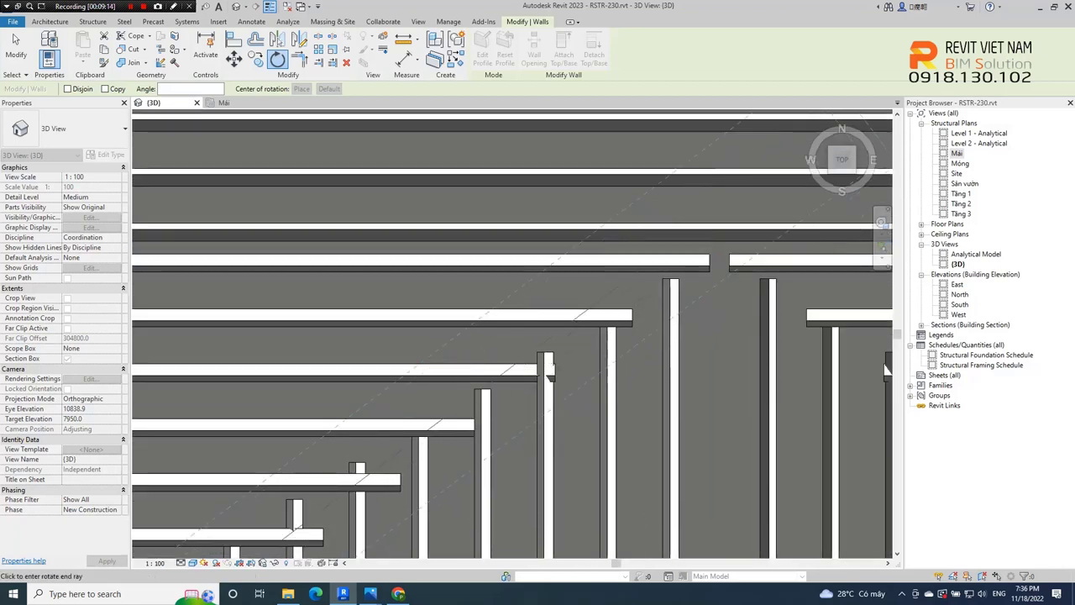
{"action": "middle_click_drag", "start_coordinate": [728, 252], "coordinate": [723, 252]}
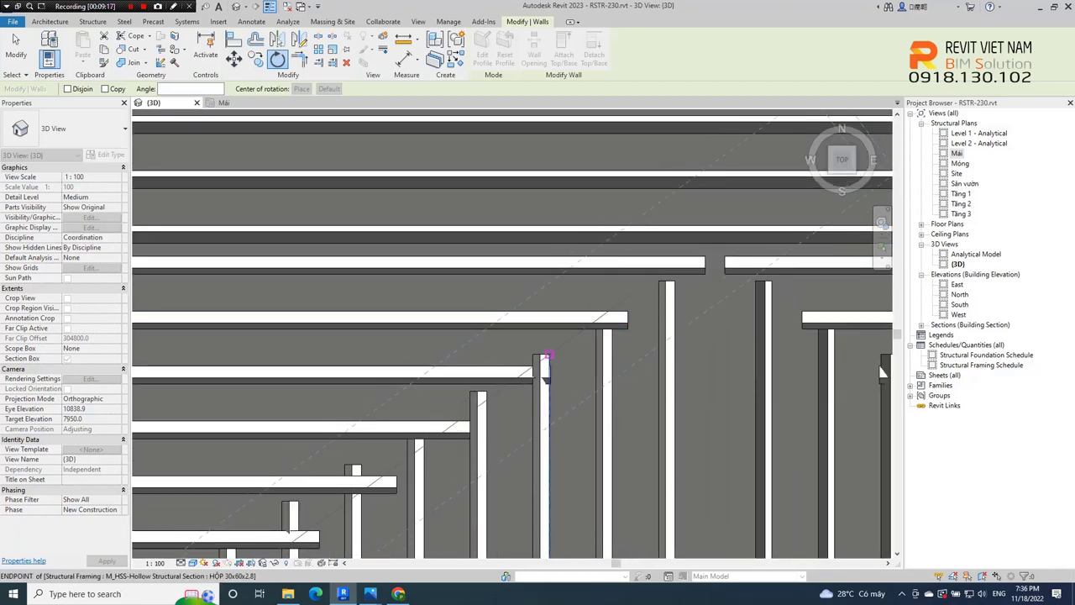
{"action": "middle_click_drag", "start_coordinate": [545, 376], "coordinate": [480, 442]}
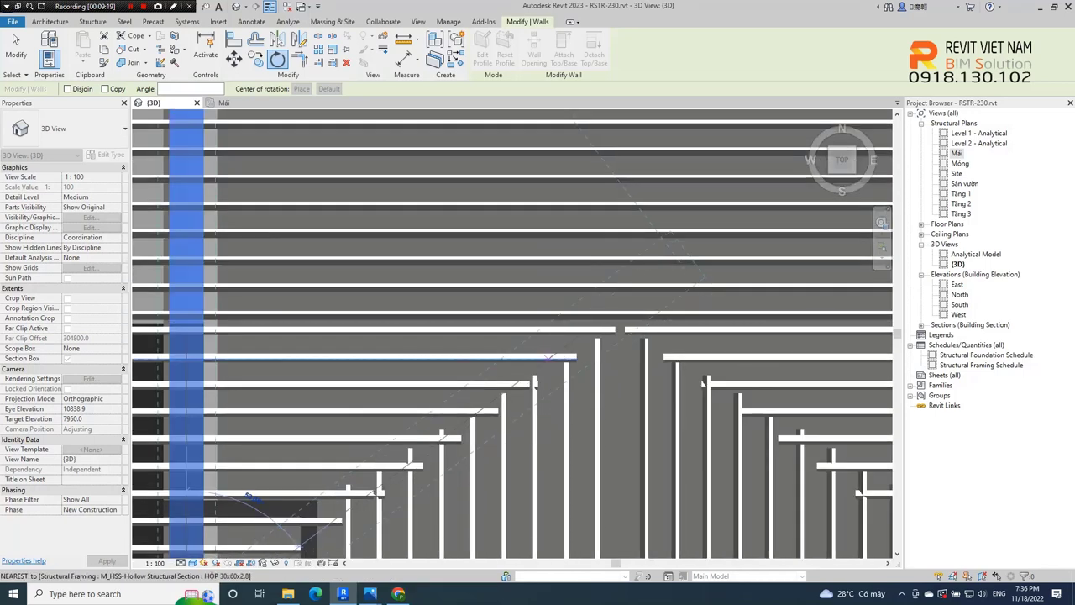
{"action": "scroll", "coordinate": [480, 442], "scroll_direction": "down", "scroll_amount": 1}
{"action": "scroll", "coordinate": [504, 403], "scroll_direction": "down", "scroll_amount": 1}
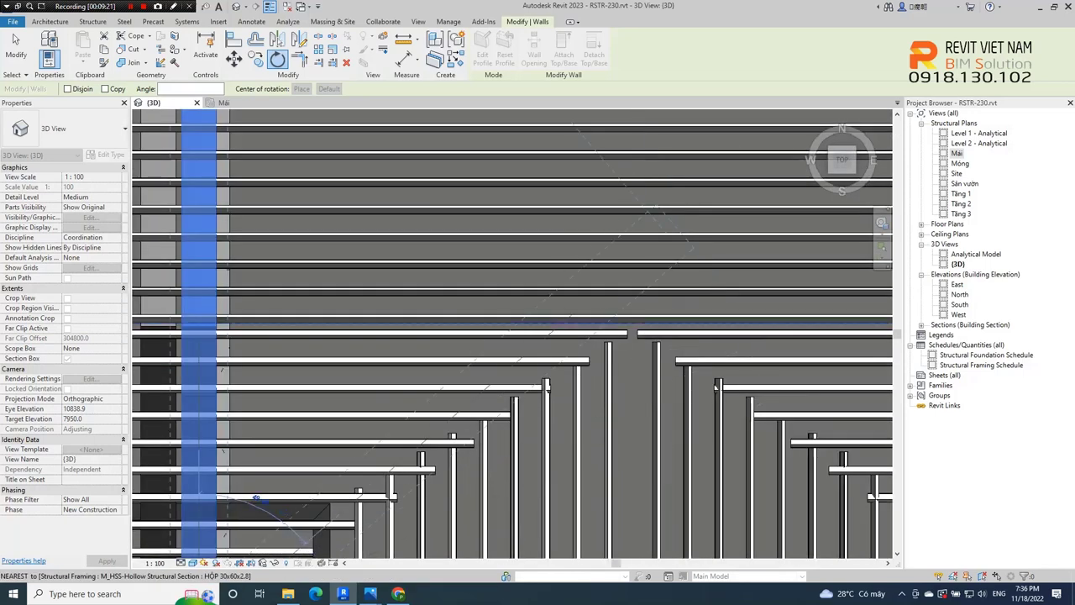
{"action": "scroll", "coordinate": [524, 364], "scroll_direction": "down", "scroll_amount": 1}
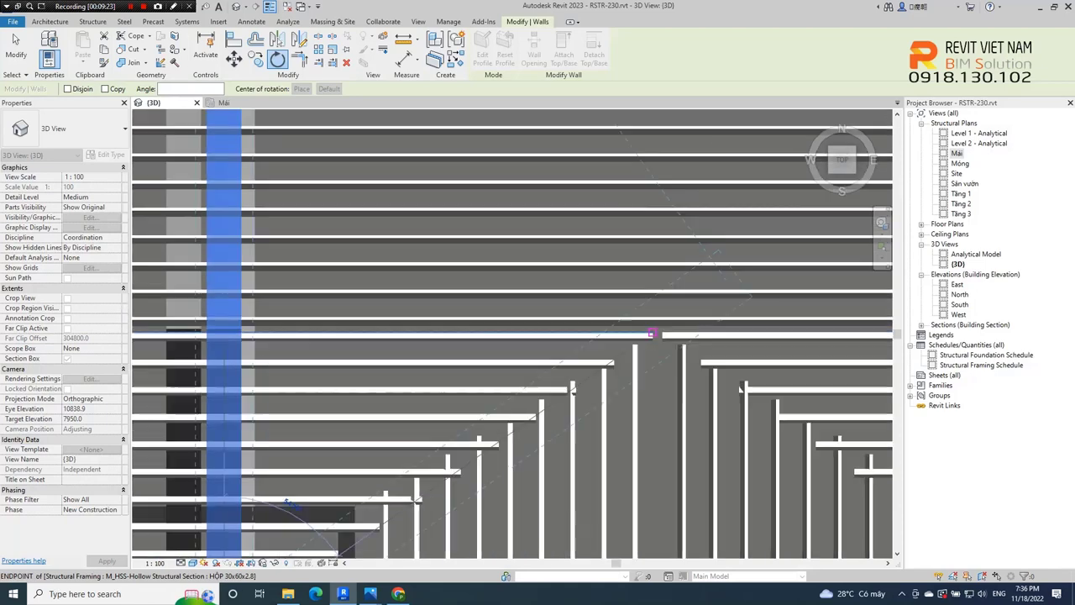
{"action": "scroll", "coordinate": [694, 280], "scroll_direction": "down", "scroll_amount": 1}
{"action": "scroll", "coordinate": [485, 445], "scroll_direction": "up", "scroll_amount": 2}
{"action": "scroll", "coordinate": [432, 452], "scroll_direction": "up", "scroll_amount": 1}
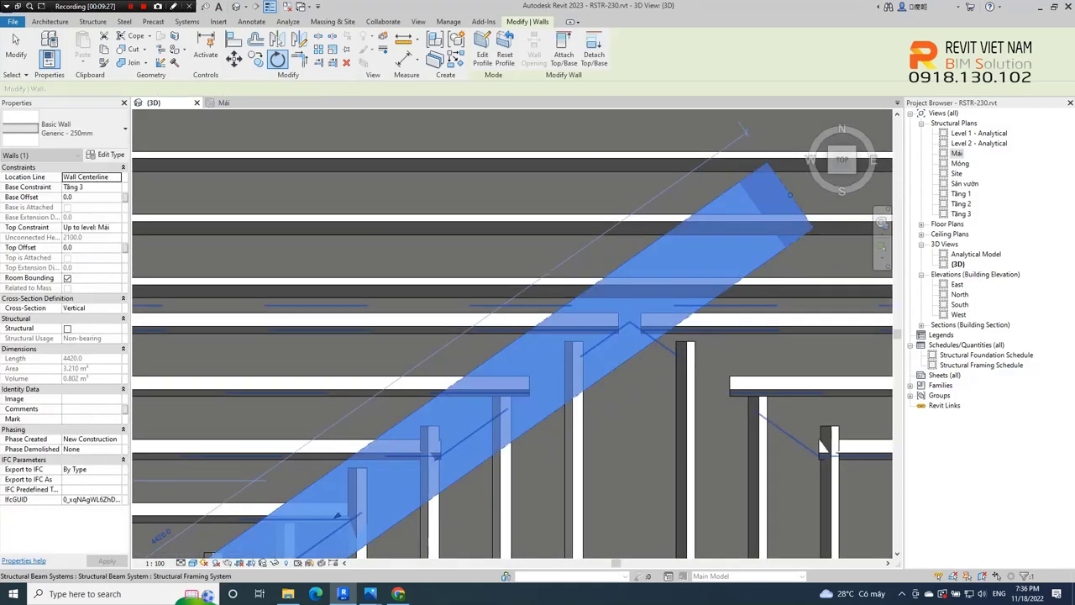
{"action": "scroll", "coordinate": [538, 353], "scroll_direction": "down", "scroll_amount": 3}
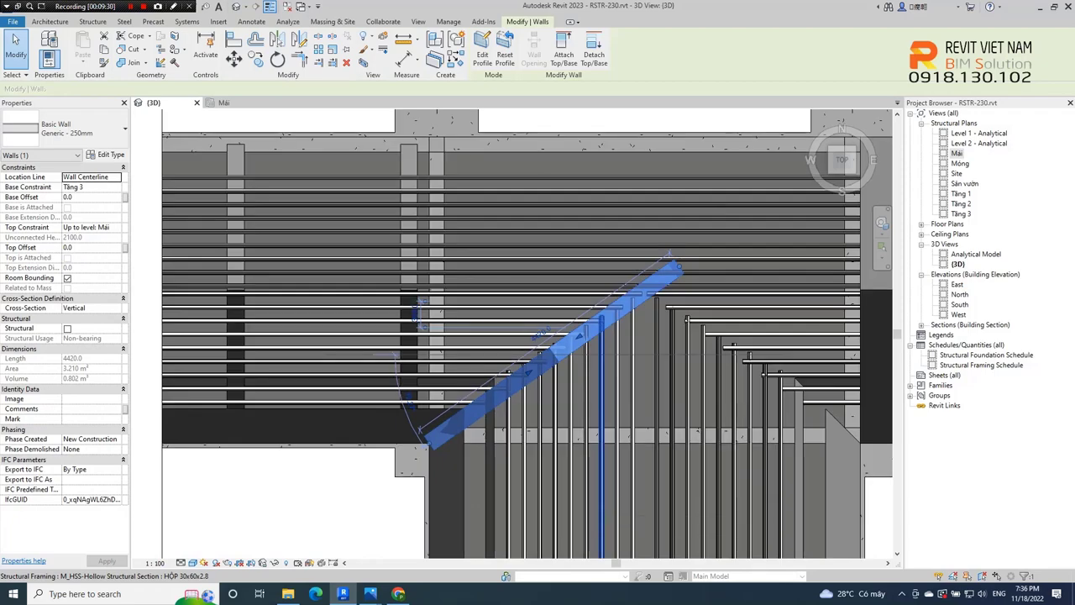
Reset the rotated wall's triangular profile to a full rectangle of 9.282 m².
{"action": "mouse_move", "coordinate": [538, 352]}
{"action": "middle_mouse_down", "text": "shift"}
{"action": "mouse_move", "coordinate": [537, 437]}
{"action": "mouse_move", "coordinate": [269, 437]}
{"action": "mouse_move", "coordinate": [454, 436]}
{"action": "middle_mouse_up", "text": "shift"}
{"action": "scroll", "coordinate": [547, 337], "scroll_direction": "up", "scroll_amount": 3}
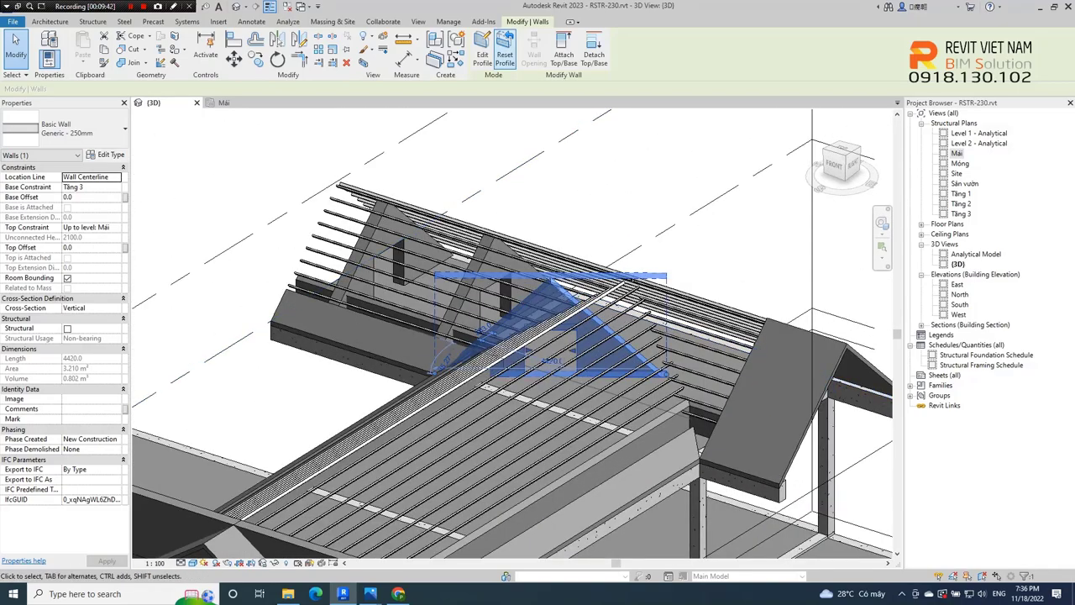
{"action": "left_click", "coordinate": [505, 53]}
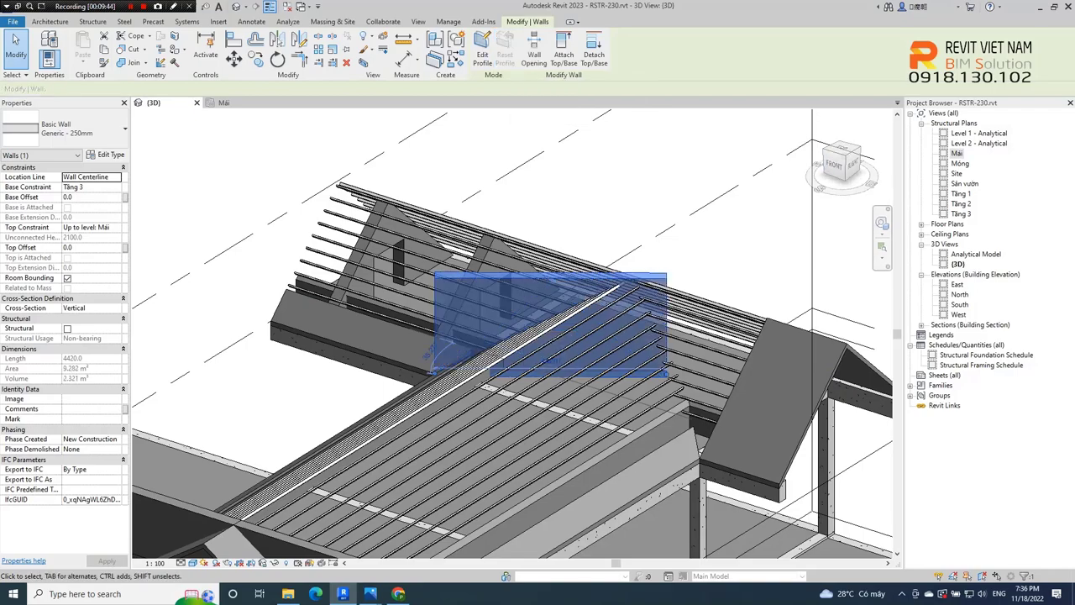